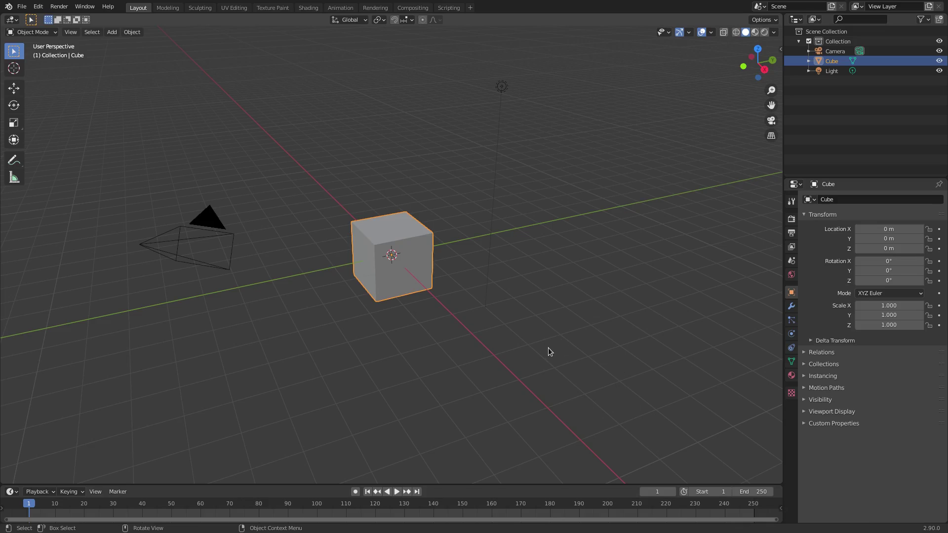
# Delete the default cube, camera and light from the scene.
pyautogui.press('b')
pyautogui.moveTo(571, 75); pyautogui.dragTo(123, 370)
pyautogui.press('Delete')
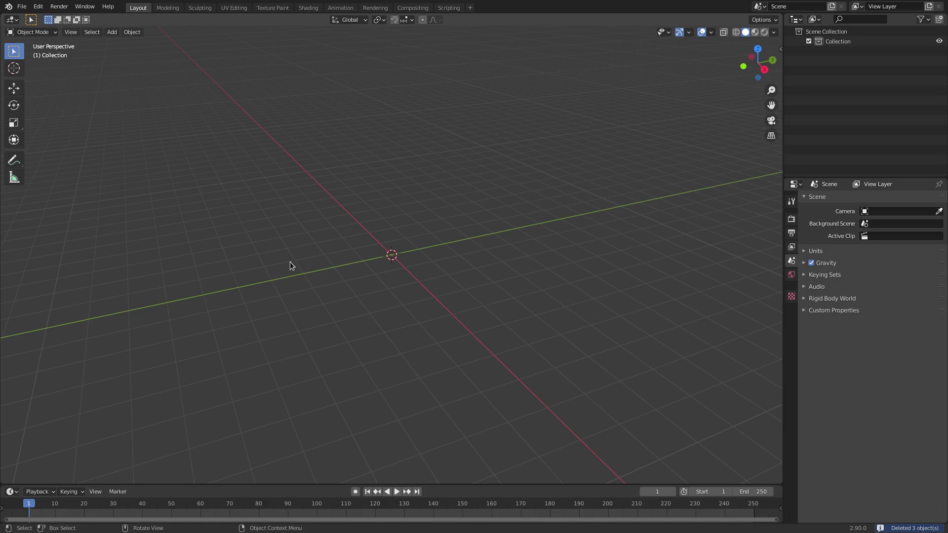
# Add a mesh plane at the world origin.
pyautogui.moveTo(292, 259); pyautogui.dragTo(497, 230, button='middle')
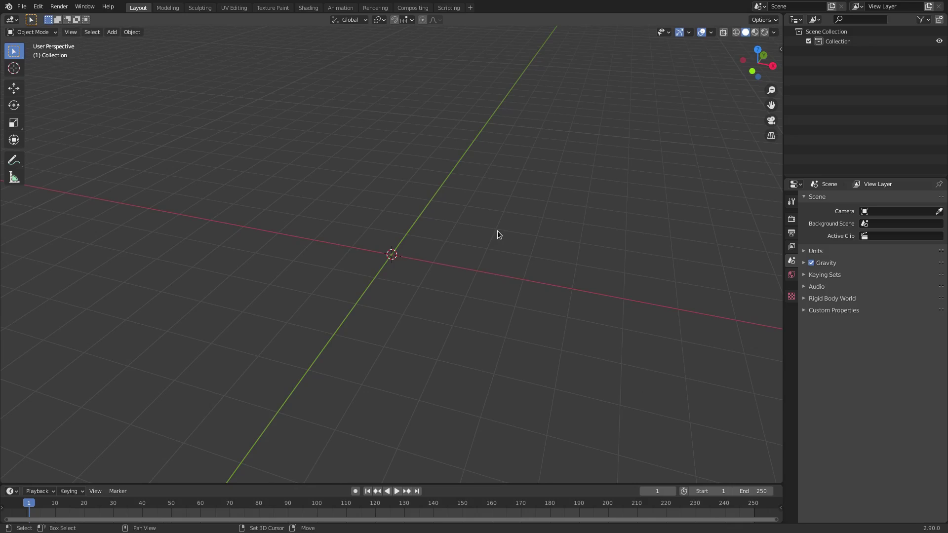
pyautogui.hotkey('shift', 'a')
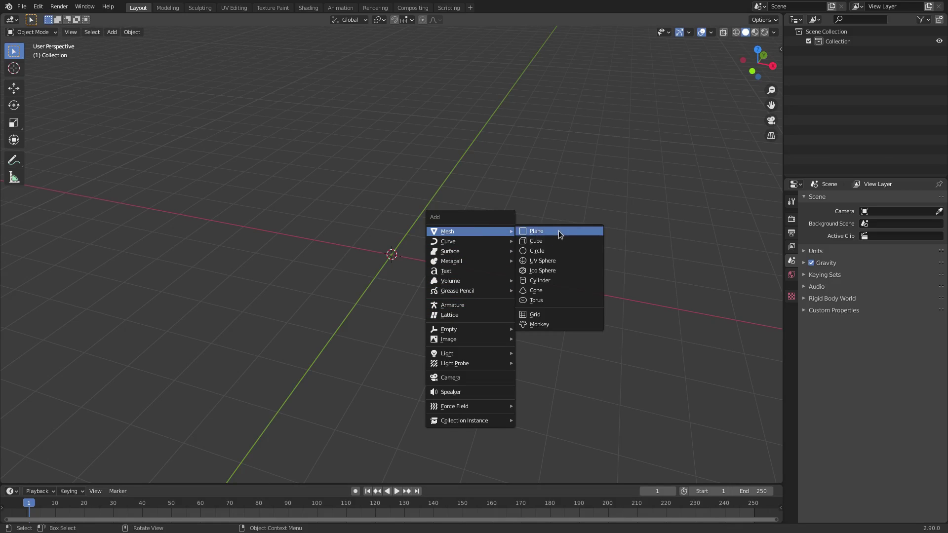
pyautogui.click(558, 230)
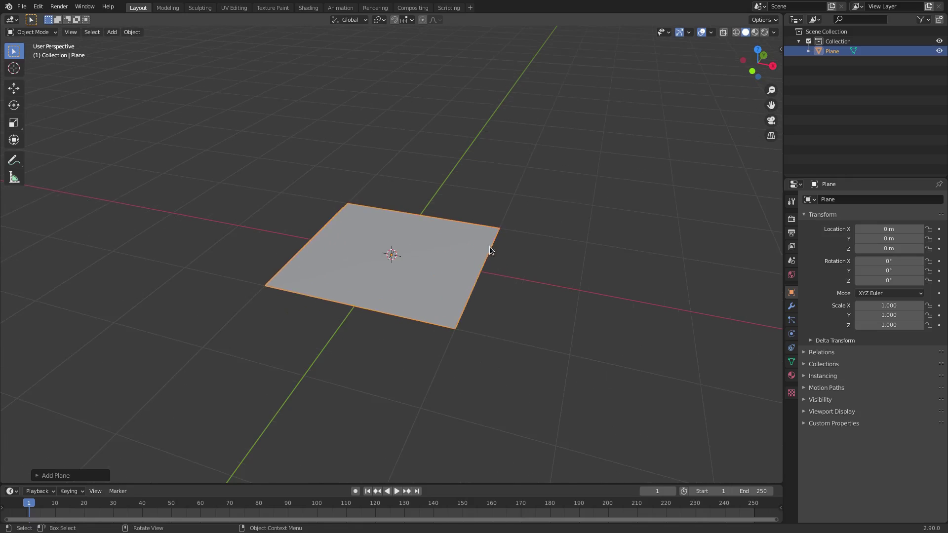
# Scale the plane into a narrow strip, about 0.025 along X and 0.26 along Y.
pyautogui.moveTo(490, 247); pyautogui.dragTo(545, 263, button='middle')
pyautogui.press('s')
pyautogui.press('x')
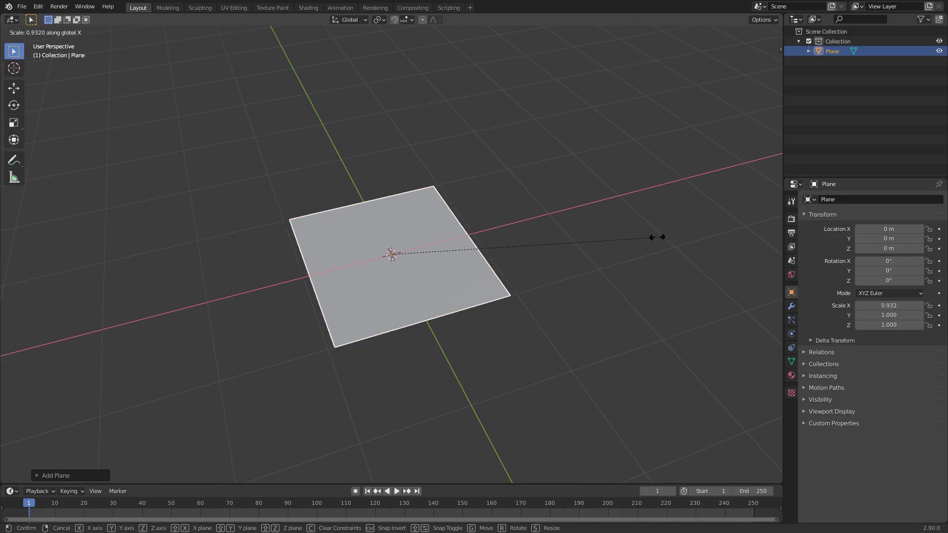
pyautogui.click(395, 255)
pyautogui.press('s')
pyautogui.press('y')
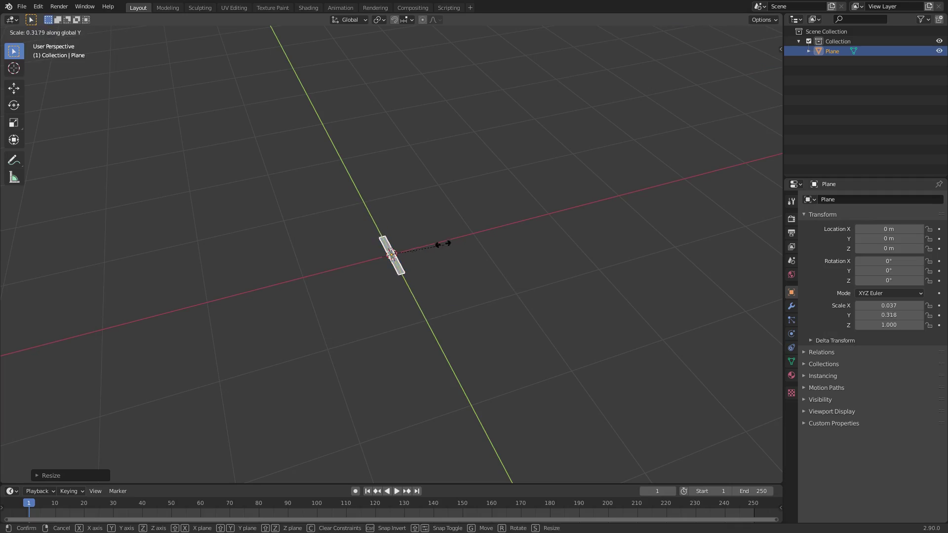
pyautogui.click(434, 246)
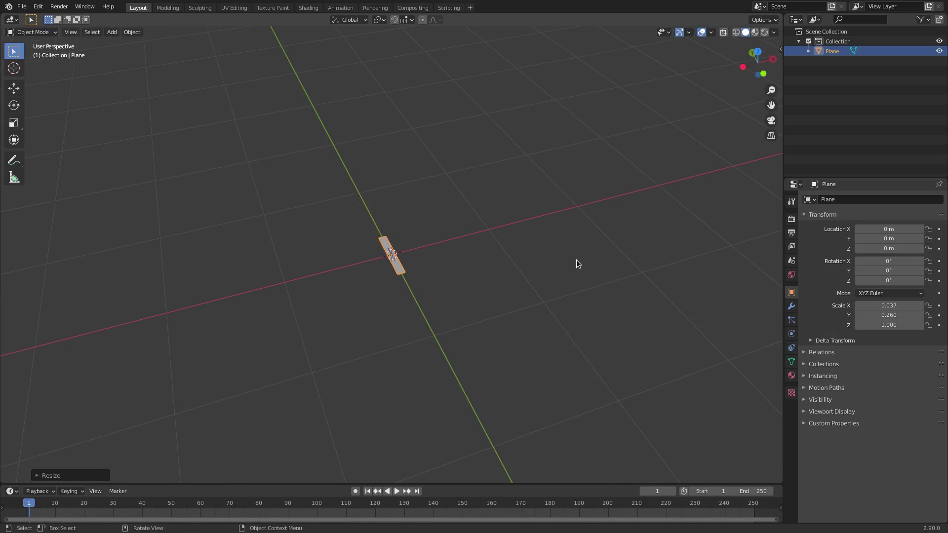
pyautogui.press('s')
pyautogui.press('x')
pyautogui.click(518, 261)
# Extrude the strip's end edge on the positive Y side into three segments that start bending off the axis, and scale the new end edge.
pyautogui.moveTo(476, 310); pyautogui.dragTo(497, 294, button='middle')
pyautogui.press('Tab')
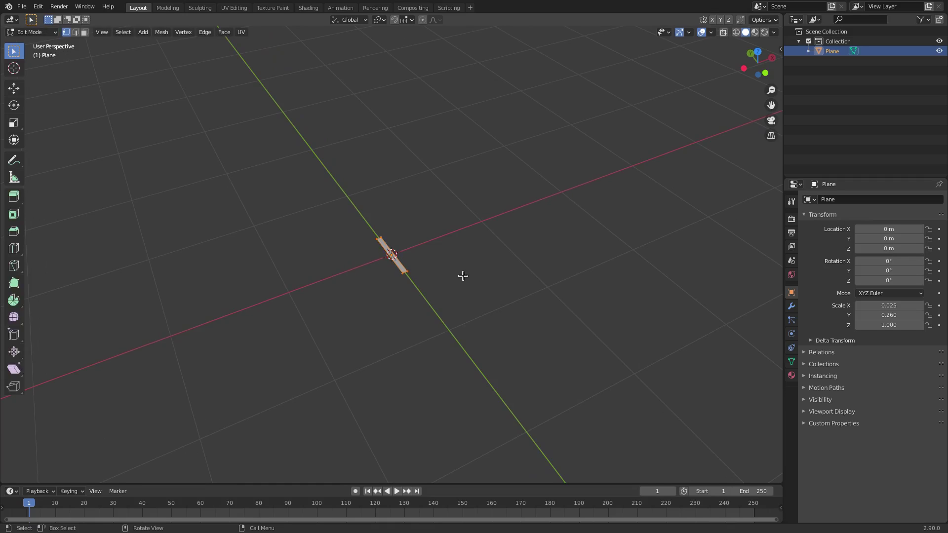
pyautogui.press('b')
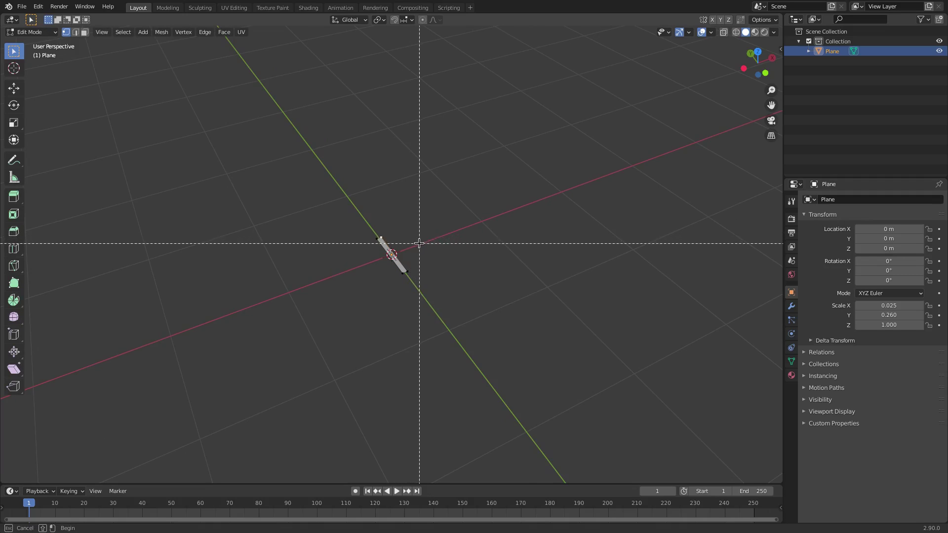
pyautogui.moveTo(420, 248); pyautogui.dragTo(352, 219)
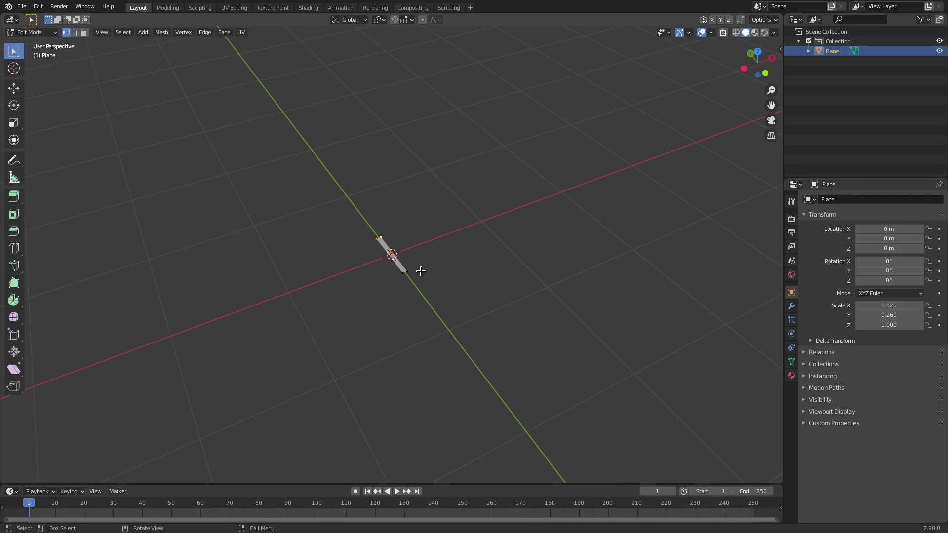
pyautogui.moveTo(421, 271); pyautogui.dragTo(580, 277, button='middle')
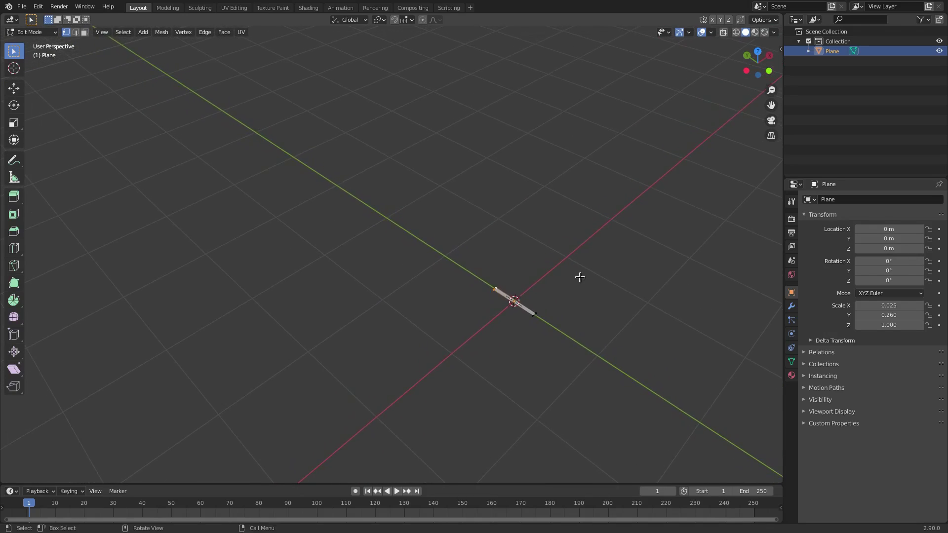
pyautogui.press('e')
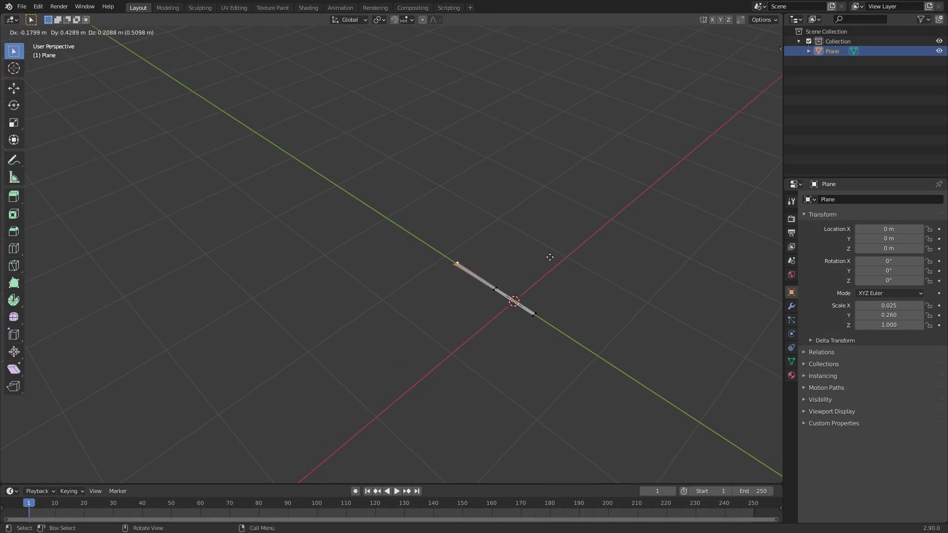
pyautogui.click(550, 258)
pyautogui.press('e')
pyautogui.click(515, 238)
pyautogui.press('e')
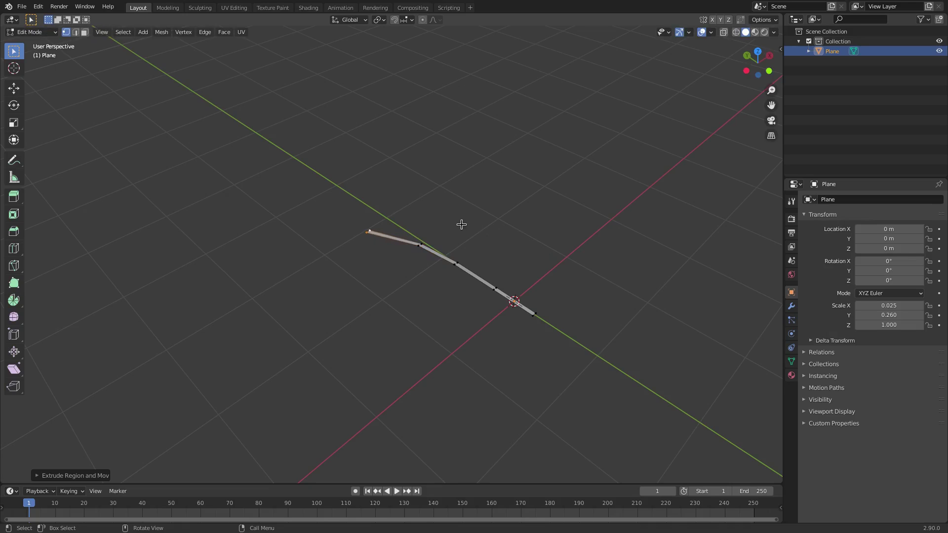
pyautogui.press('s')
pyautogui.click(480, 219)
# Extrude three more segments from the strip's free end, arching over towards negative X, adjusting the end edge's width along the way.
pyautogui.press('e')
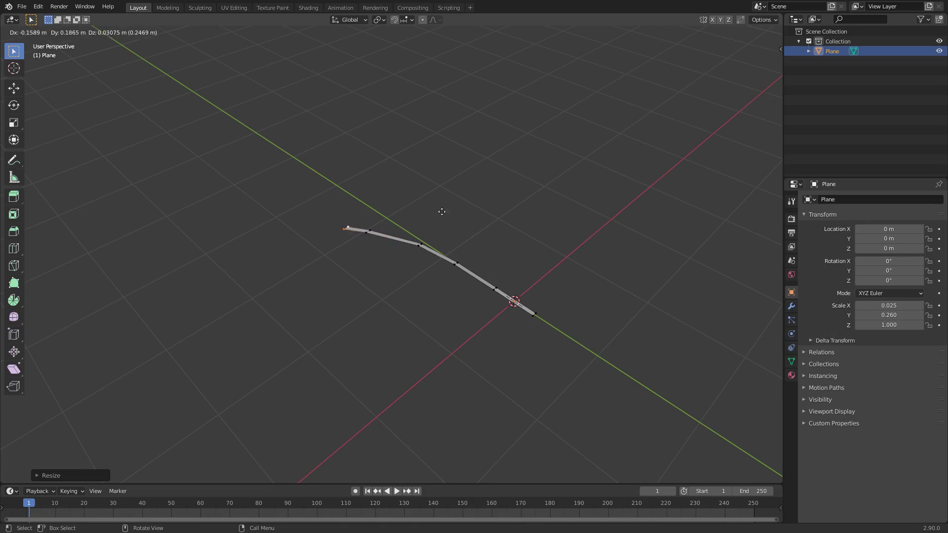
pyautogui.click(428, 210)
pyautogui.press('e')
pyautogui.click(452, 200)
pyautogui.press('e')
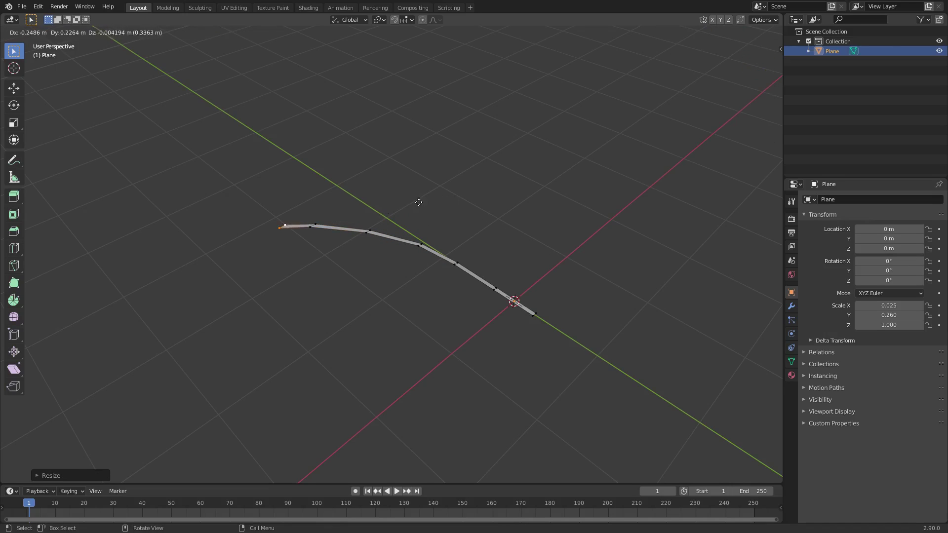
pyautogui.click(419, 203)
pyautogui.press('s')
pyautogui.click(435, 178)
pyautogui.press('e')
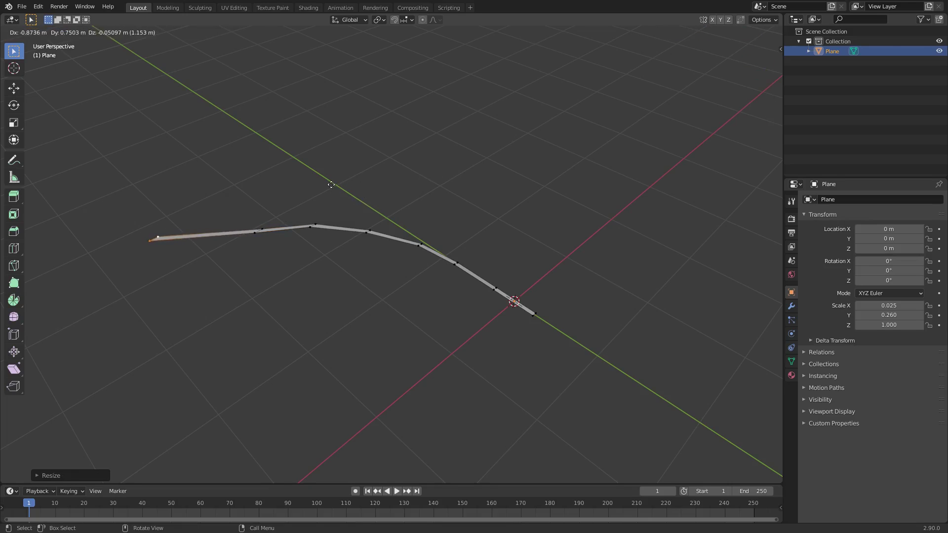
pyautogui.click(352, 199)
pyautogui.press('e')
pyautogui.click(358, 193)
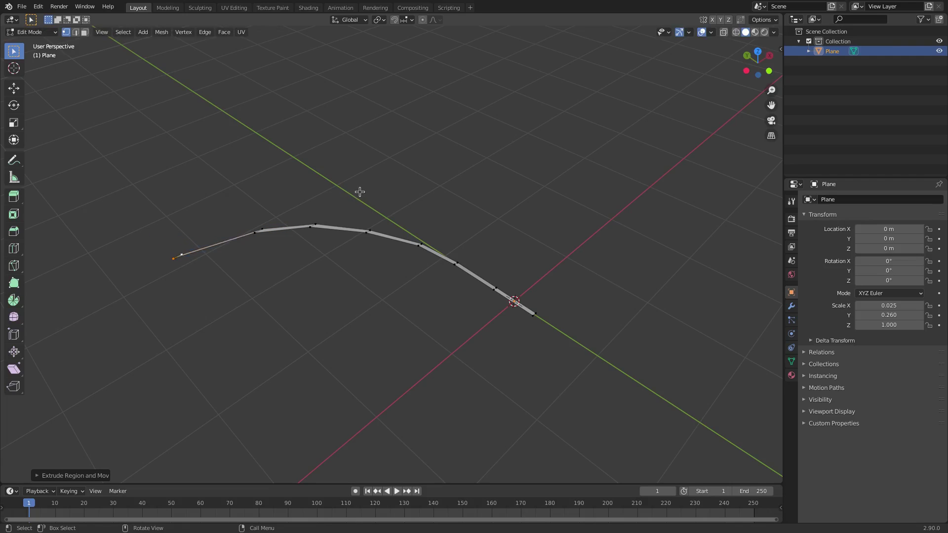
# Continue the arch by extruding three more segments that curve increasingly downward, rescaling the end edge after each one.
pyautogui.press('e')
pyautogui.click(393, 176)
pyautogui.press('e')
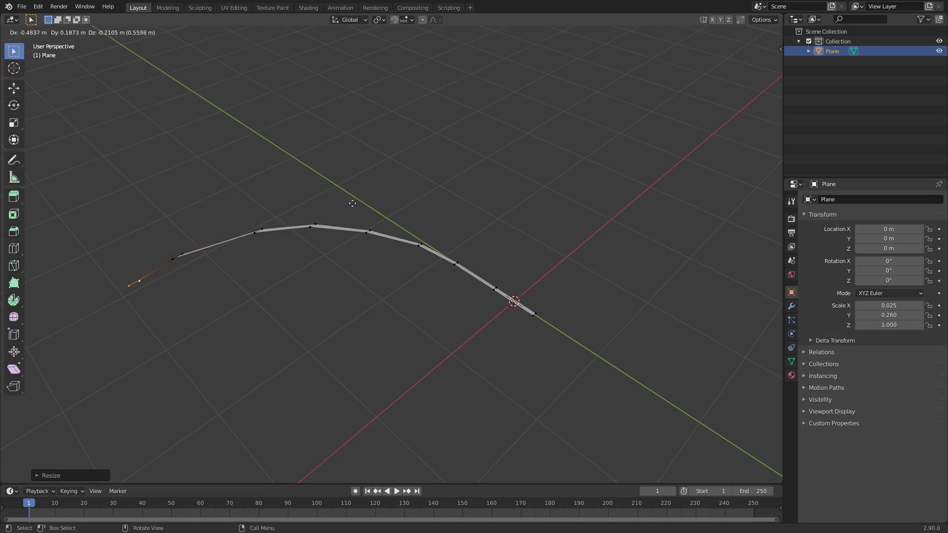
pyautogui.click(352, 204)
pyautogui.press('s')
pyautogui.click(379, 202)
pyautogui.press('e')
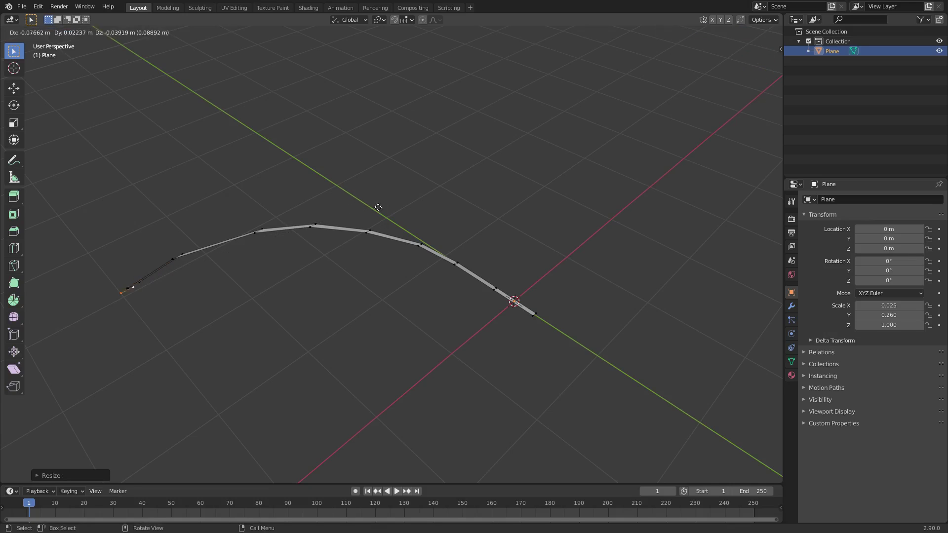
pyautogui.click(353, 247)
pyautogui.press('s')
pyautogui.click(324, 256)
pyautogui.press('e')
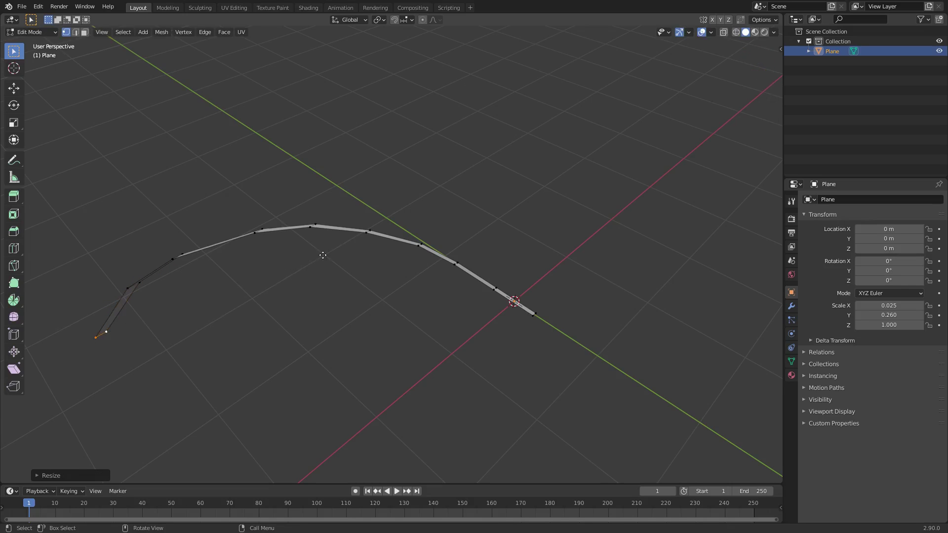
pyautogui.click(315, 300)
pyautogui.press('s')
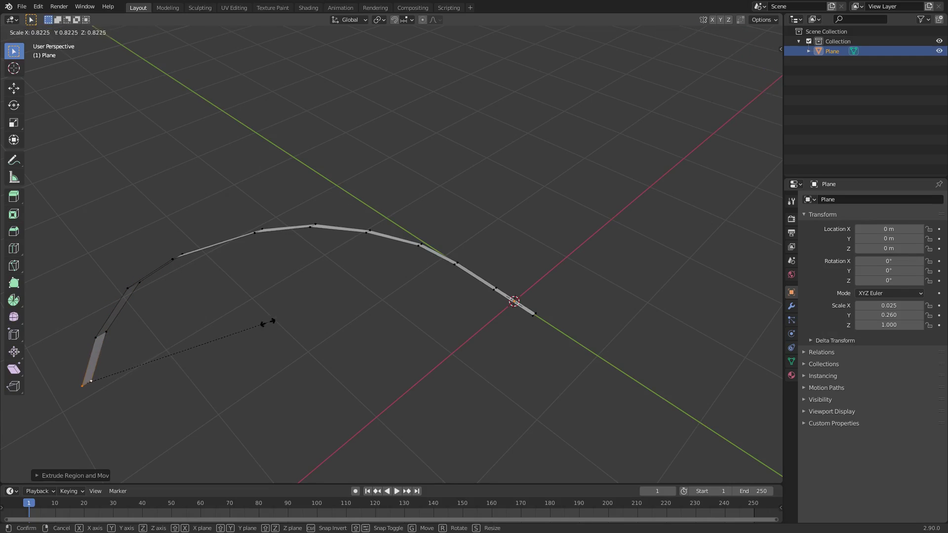
pyautogui.click(248, 332)
# Extrude the final downward segments with narrowing end edges, scale the last edge to 0 for a pointed tip, and return to Object Mode.
pyautogui.keyDown('shift'); pyautogui.moveTo(263, 354); pyautogui.dragTo(357, 234, button='middle'); pyautogui.keyUp('shift')
pyautogui.press('e')
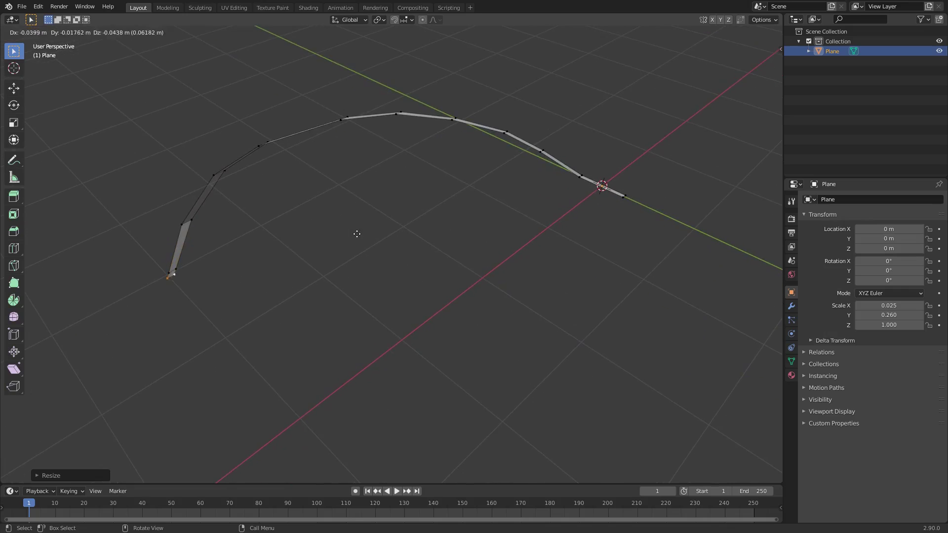
pyautogui.click(271, 301)
pyautogui.press('s')
pyautogui.click(259, 303)
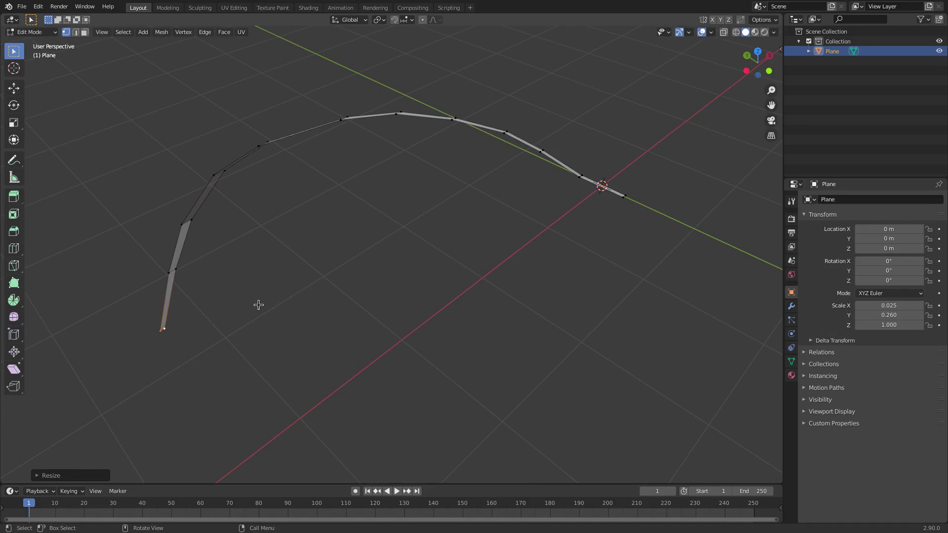
pyautogui.press('e')
pyautogui.click(249, 359)
pyautogui.press('s')
pyautogui.click(216, 356)
pyautogui.press('e')
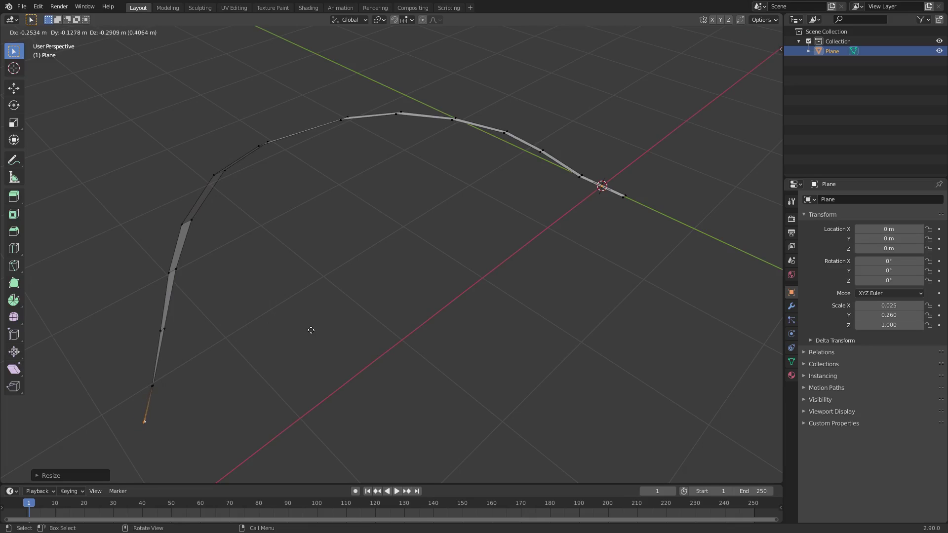
pyautogui.click(298, 355)
pyautogui.press('s')
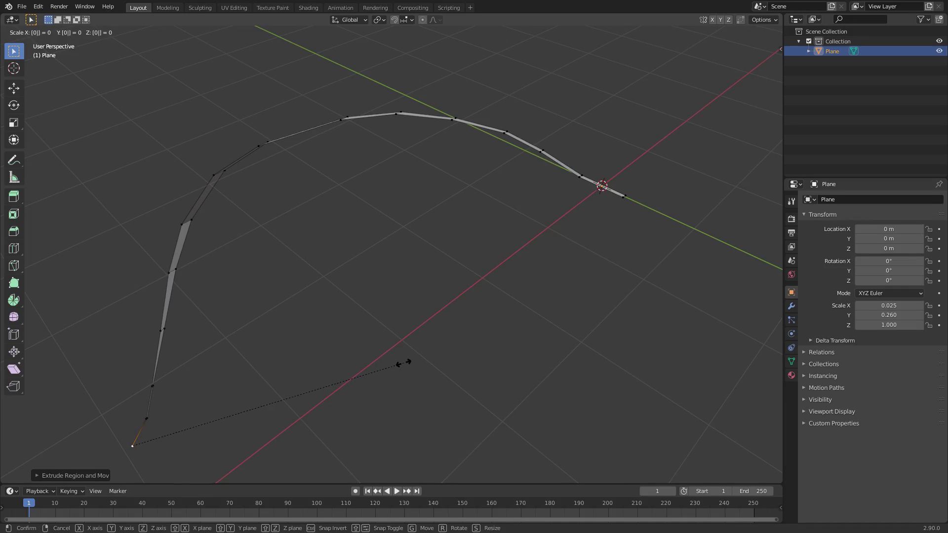
pyautogui.click(403, 363)
pyautogui.press('Tab')
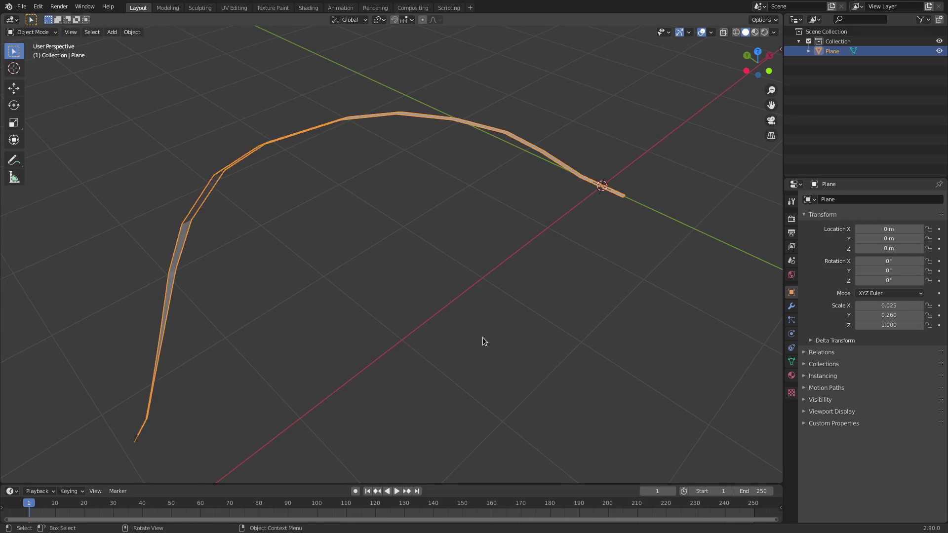
# Select the edge at the strip's first bend near the origin and move it slightly to smooth the curve.
pyautogui.scroll(-1, 484, 340)
pyautogui.moveTo(568, 277); pyautogui.dragTo(558, 312, button='middle')
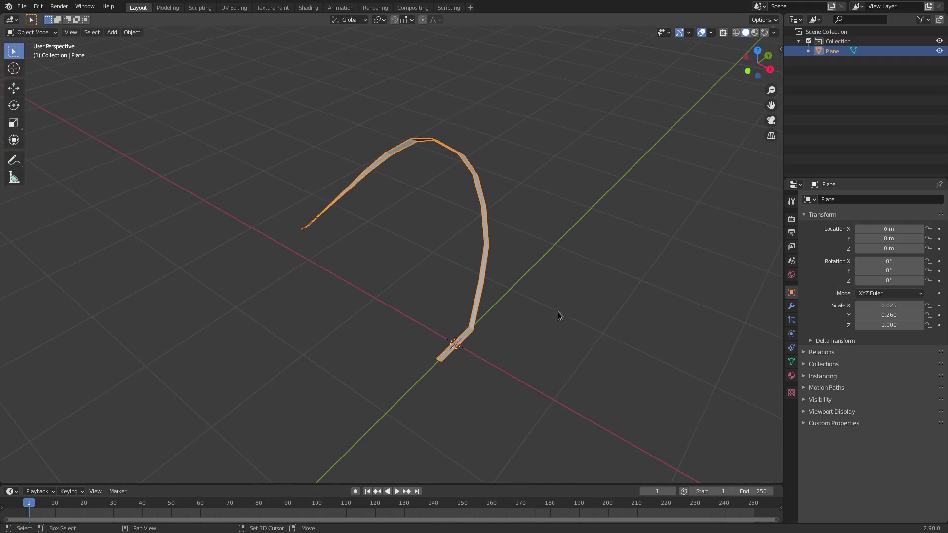
pyautogui.press('Tab')
pyautogui.scroll(6, 534, 332)
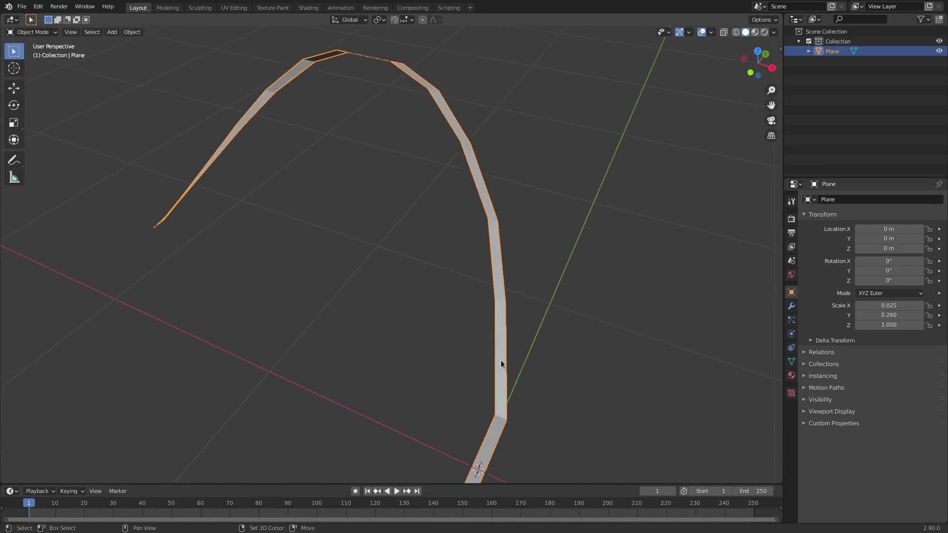
pyautogui.moveTo(420, 299); pyautogui.dragTo(484, 336)
pyautogui.press('g')
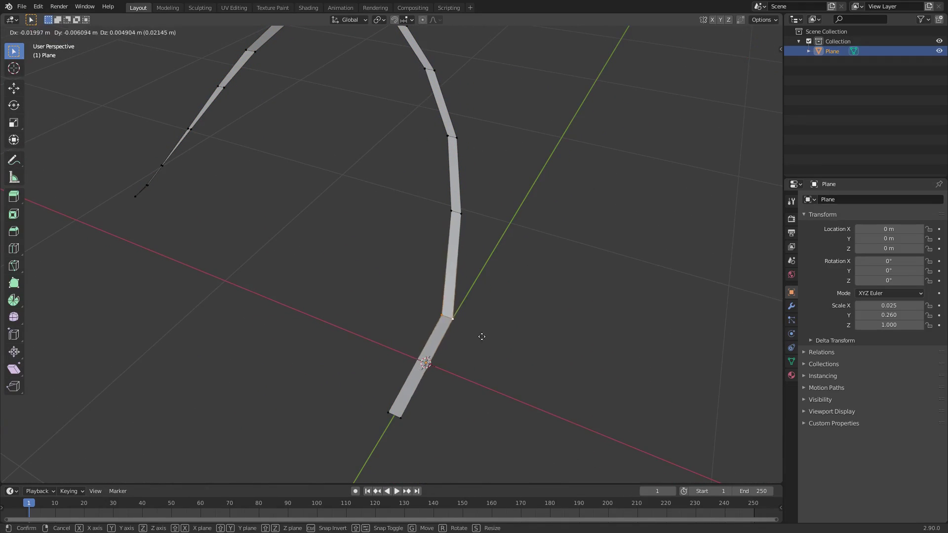
pyautogui.click(474, 335)
pyautogui.press('Tab')
pyautogui.scroll(-4, 484, 336)
pyautogui.scroll(2, 473, 333)
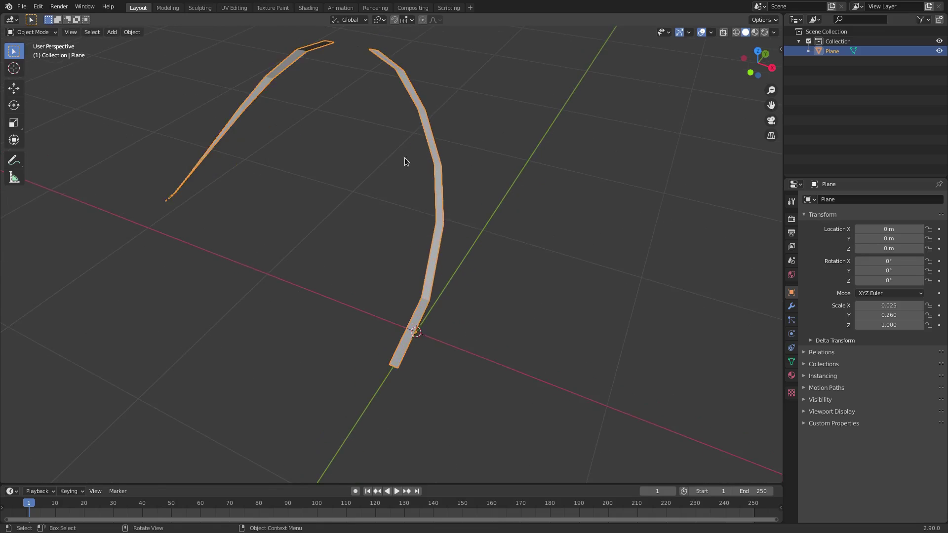
# Scale down the edge at the first bend, narrow the base end edge almost to a point, and return to Object Mode.
pyautogui.press('Tab')
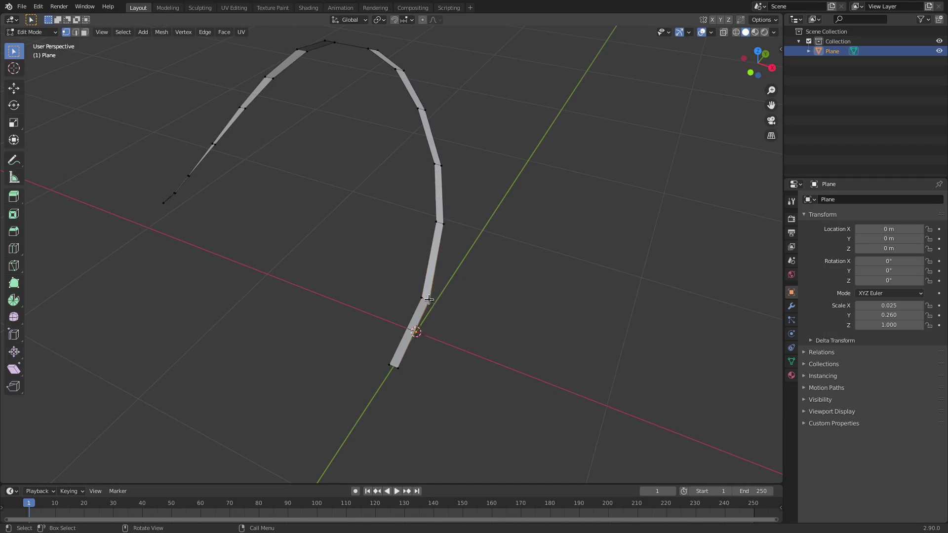
pyautogui.press('s')
pyautogui.click(515, 310)
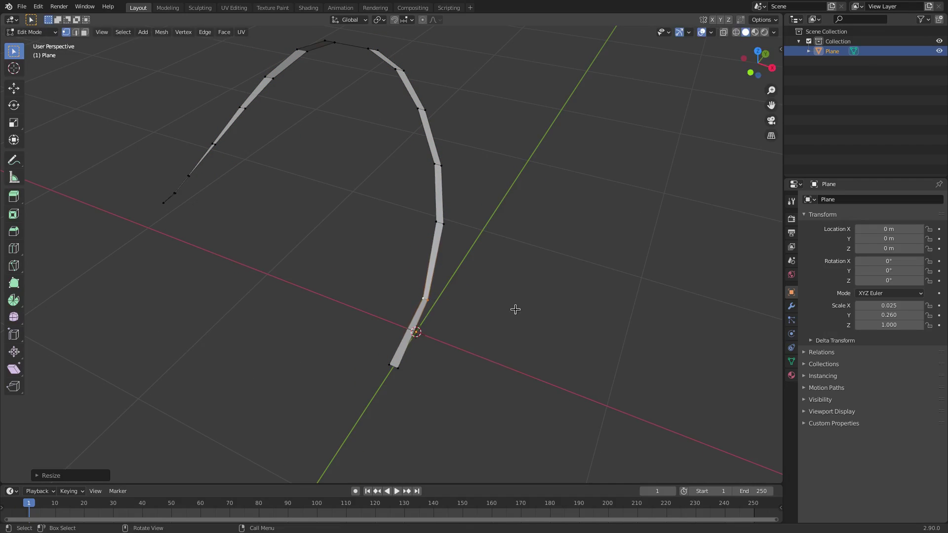
pyautogui.click(401, 370)
pyautogui.press('s')
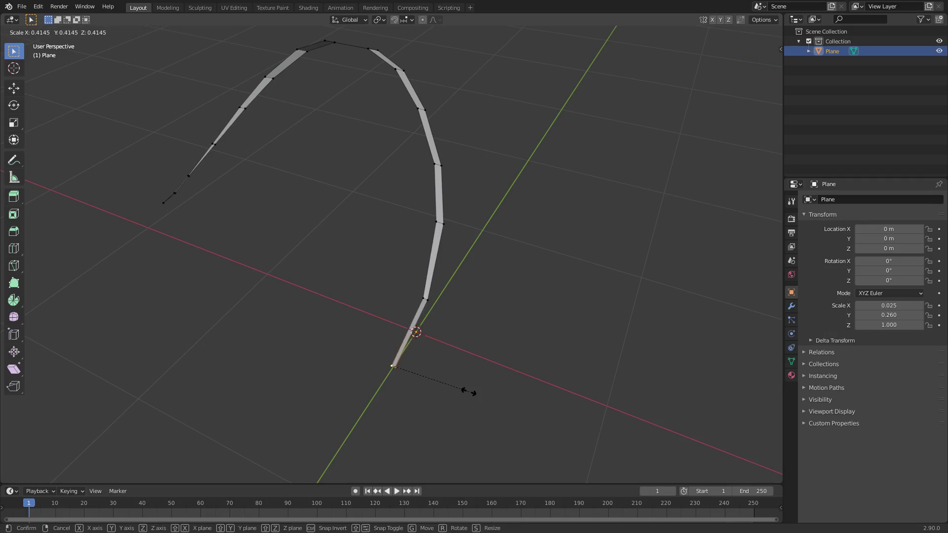
pyautogui.click(473, 388)
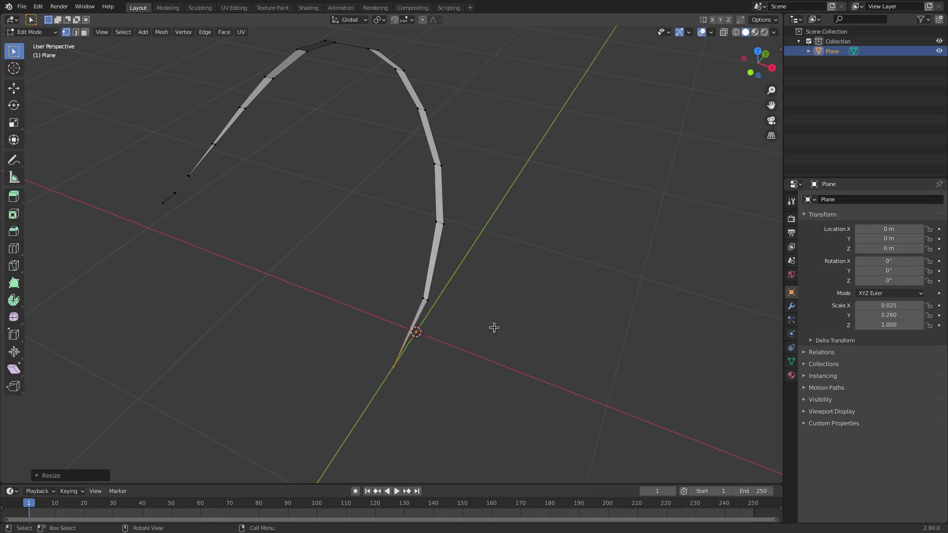
pyautogui.press('Tab')
pyautogui.moveTo(471, 342); pyautogui.dragTo(393, 309, button='middle')
pyautogui.press('Tab')
pyautogui.moveTo(235, 214); pyautogui.dragTo(403, 256, button='middle')
pyautogui.scroll(3, 391, 269)
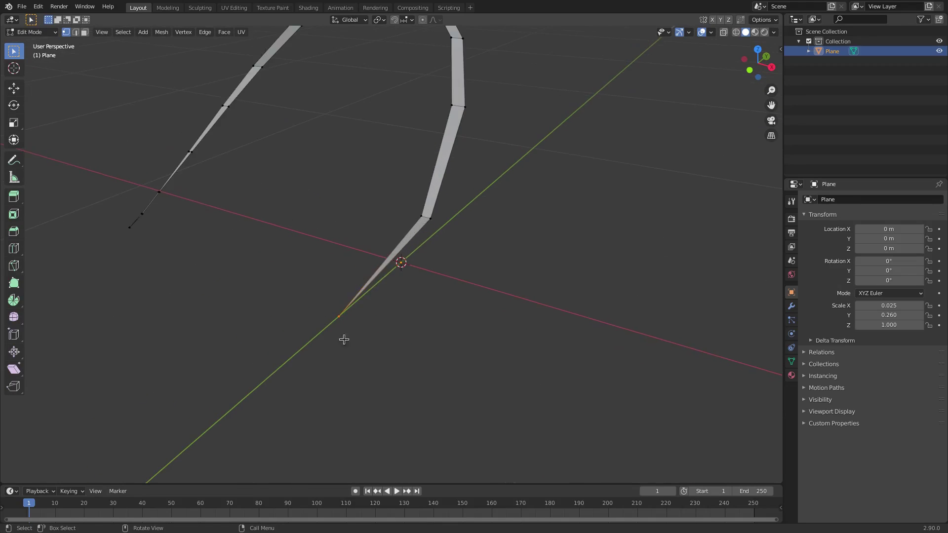
# Move the strip's pointed base end about 0.26 m along Y onto the origin and return to Object Mode.
pyautogui.press('g')
pyautogui.press('y')
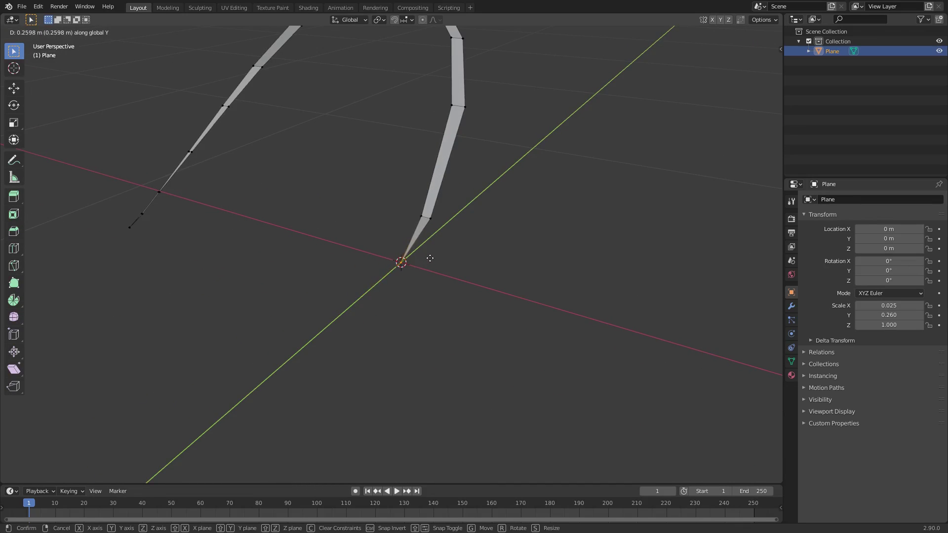
pyautogui.click(431, 258)
pyautogui.press('Tab')
pyautogui.press('r')
pyautogui.press('r')
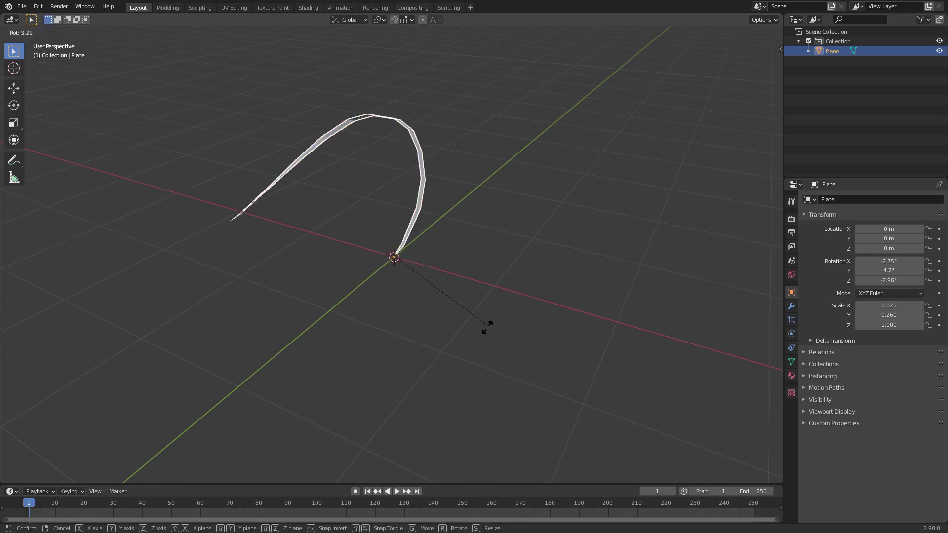
pyautogui.rightClick(505, 297)
pyautogui.press('r')
pyautogui.press('r')
pyautogui.rightClick(494, 272)
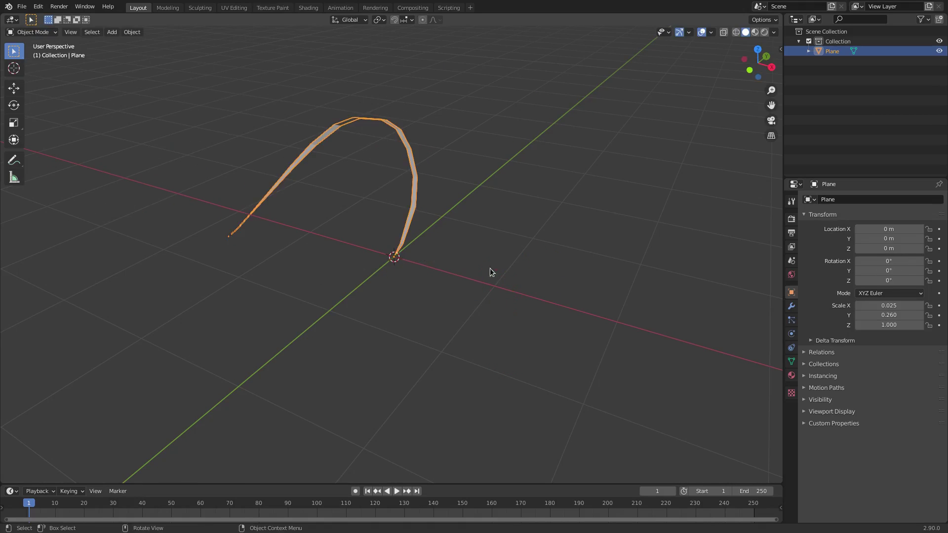
# Add a Solidify modifier to the strip and set its thickness to 0.06 m.
pyautogui.moveTo(449, 255); pyautogui.dragTo(579, 295, button='middle')
pyautogui.click(791, 306)
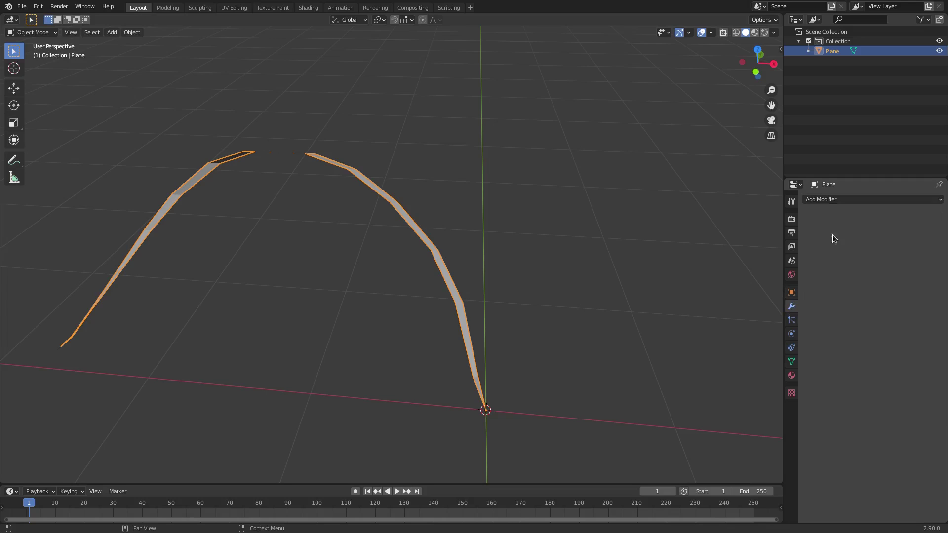
pyautogui.click(845, 199)
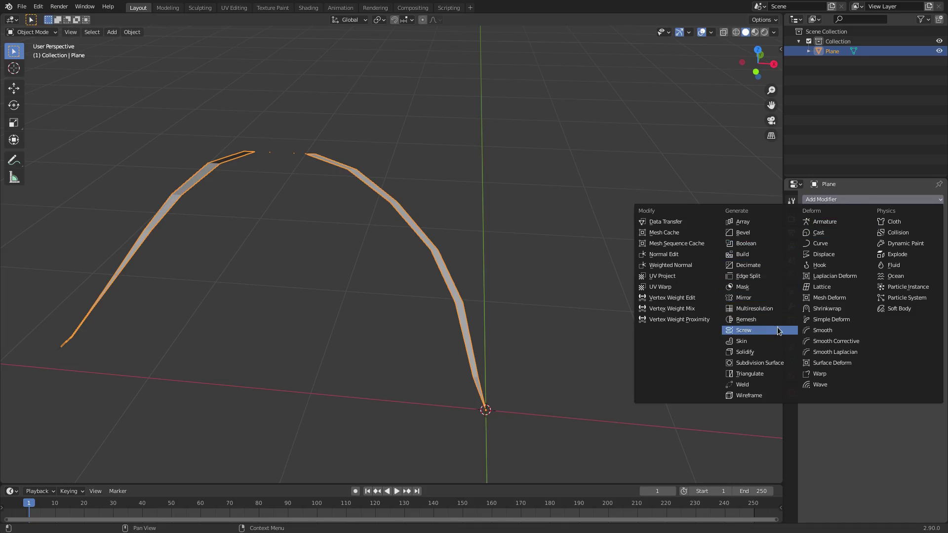
pyautogui.click(746, 352)
pyautogui.moveTo(894, 243)
pyautogui.mouseDown()
pyautogui.moveTo(904, 244)
pyautogui.moveTo(889, 244)
pyautogui.mouseUp()
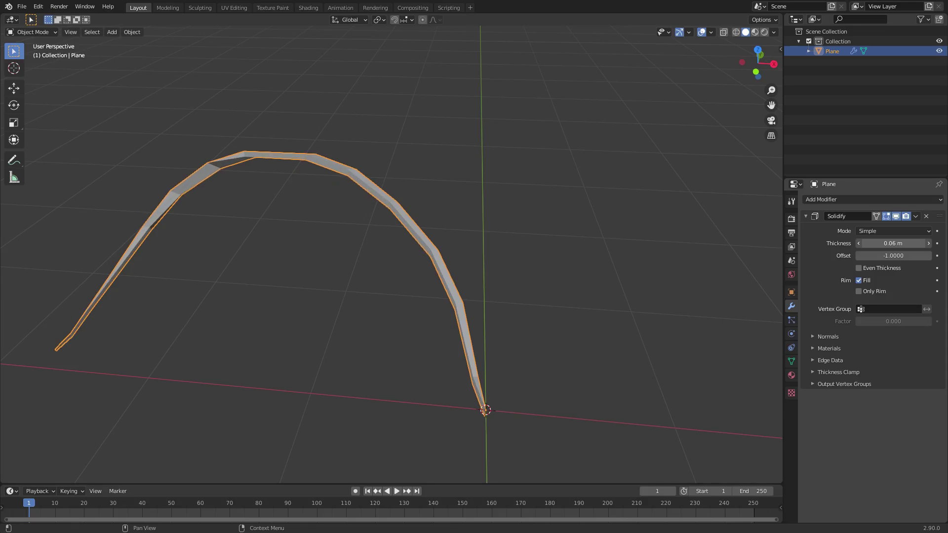
# Add a Subdivision Surface modifier to the strip with viewport and render levels both at 2.
pyautogui.click(843, 201)
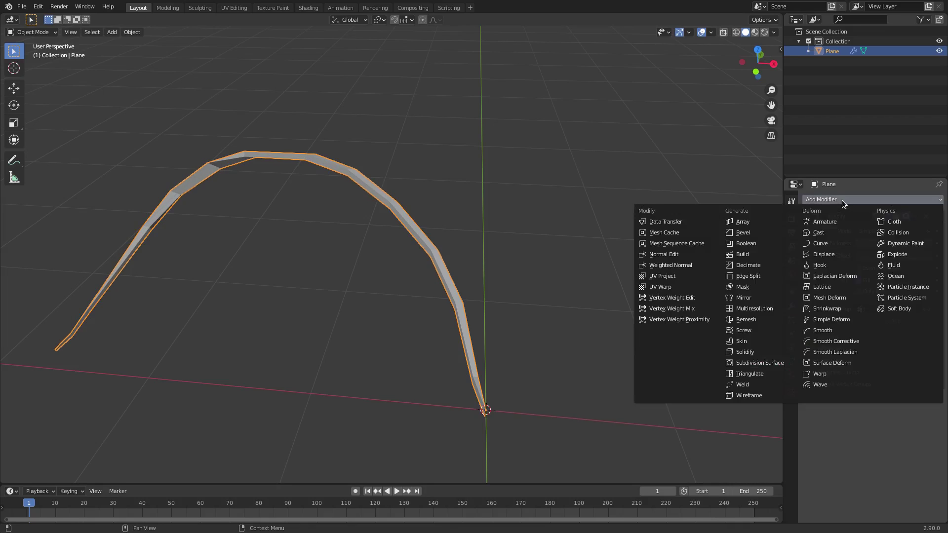
pyautogui.click(777, 362)
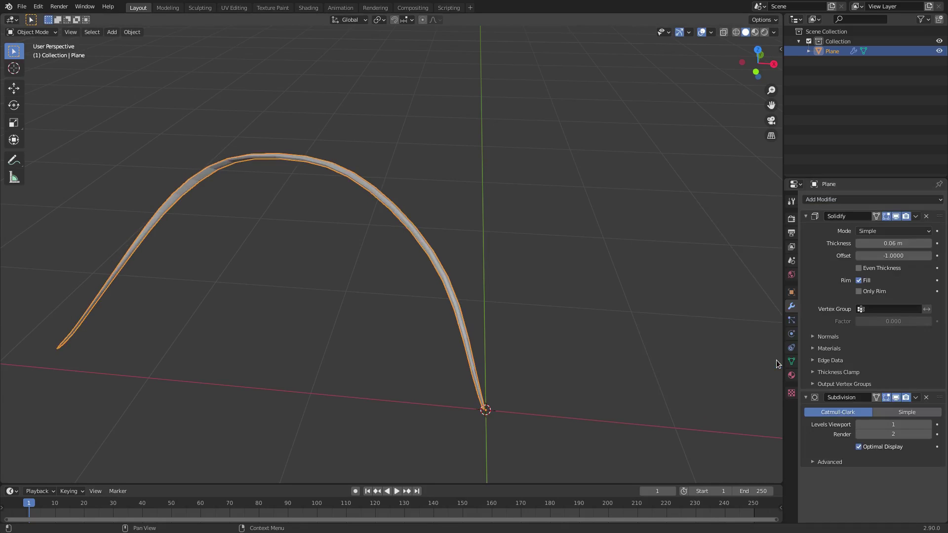
pyautogui.click(884, 243)
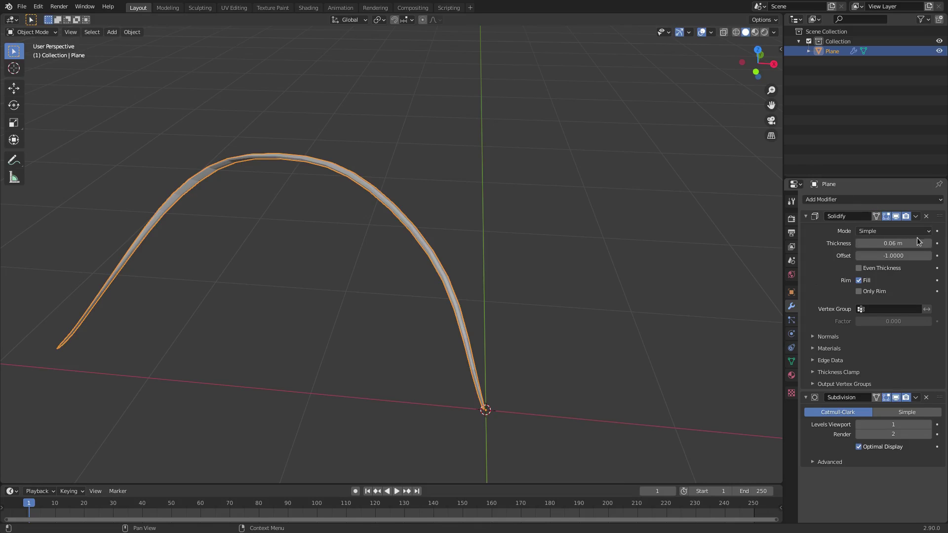
pyautogui.click(929, 425)
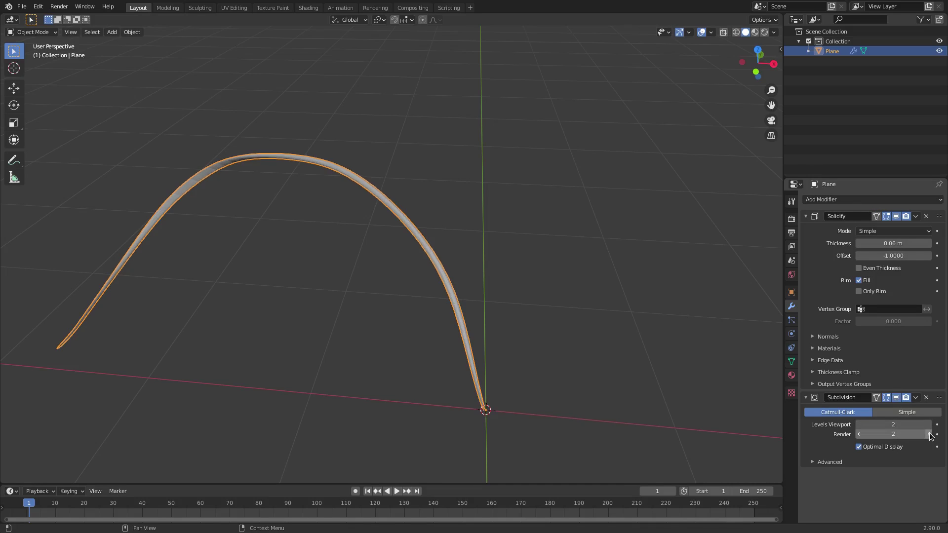
pyautogui.click(929, 434)
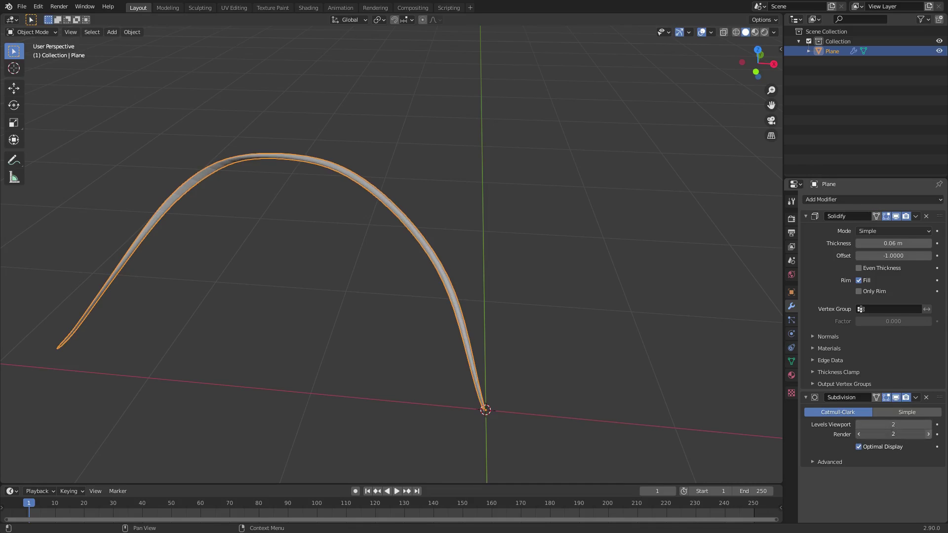
pyautogui.click(859, 434)
# Apply smooth shading to the arched strip.
pyautogui.scroll(3, 574, 327)
pyautogui.scroll(-3, 573, 327)
pyautogui.moveTo(669, 312); pyautogui.dragTo(594, 257, button='middle')
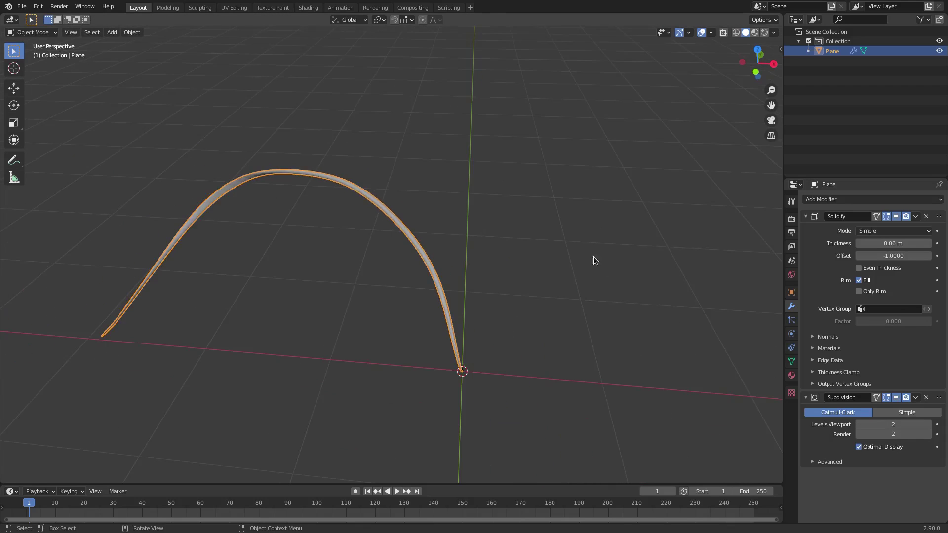
pyautogui.click(131, 32)
pyautogui.click(172, 229)
# Duplicate the strip in place and trackball-rotate the copy slightly around the origin so the two tips spread apart.
pyautogui.moveTo(472, 324); pyautogui.dragTo(497, 316, button='middle')
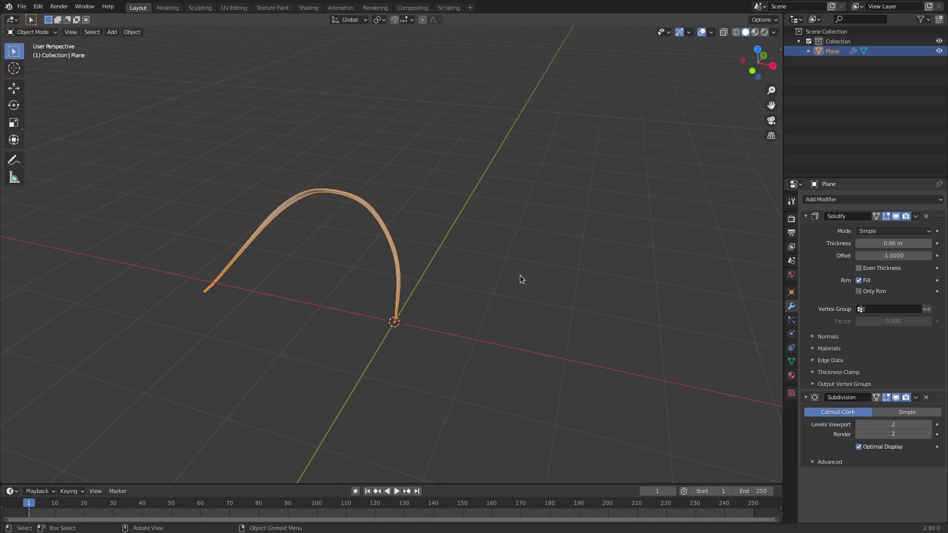
pyautogui.moveTo(521, 277); pyautogui.dragTo(491, 279, button='middle')
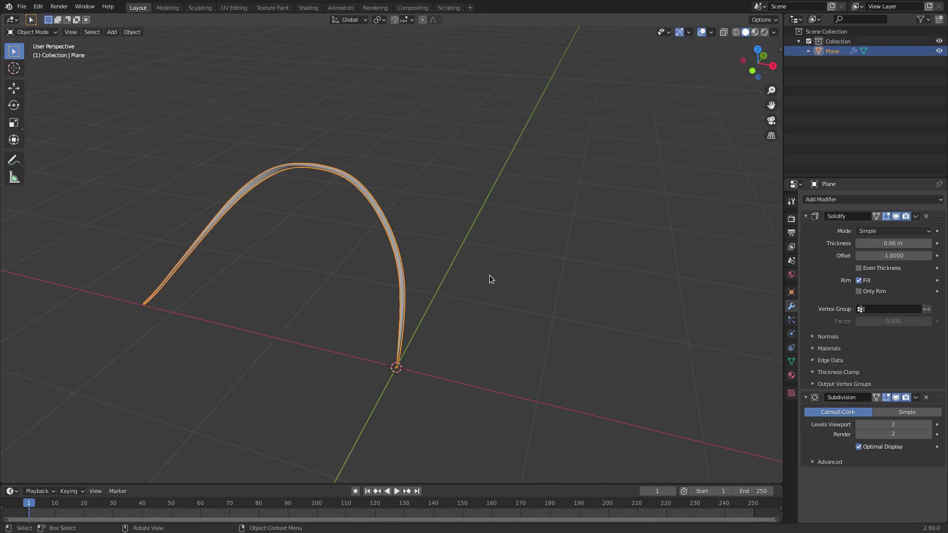
pyautogui.hotkey('shift', 'd')
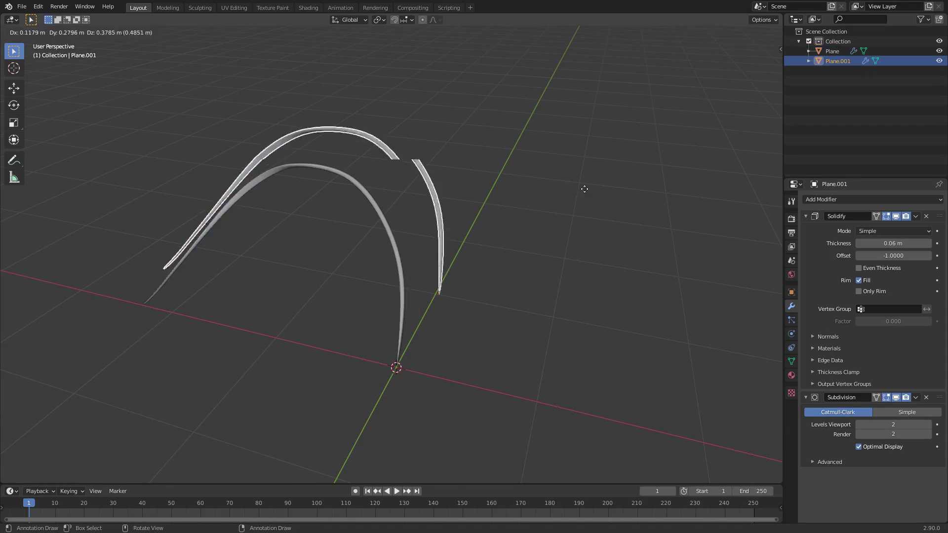
pyautogui.rightClick(614, 164)
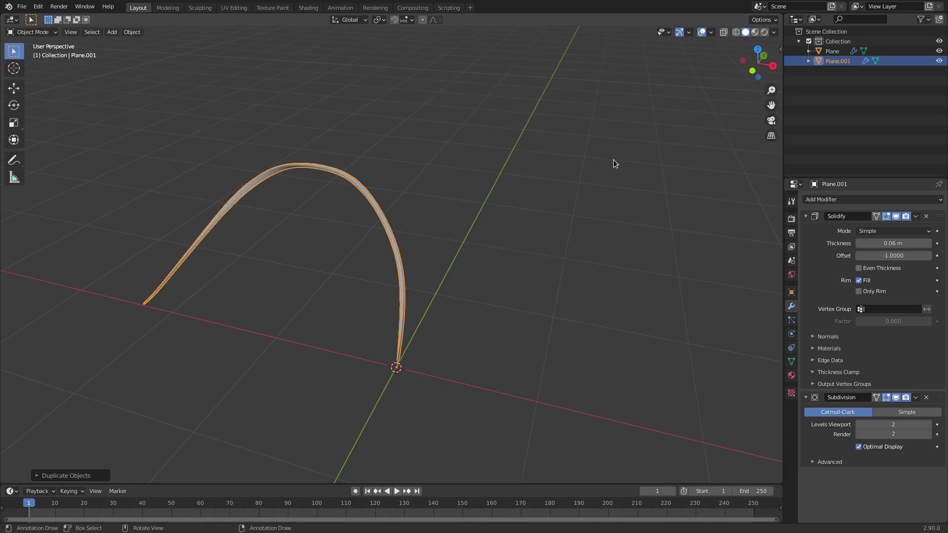
pyautogui.press('r')
pyautogui.press('r')
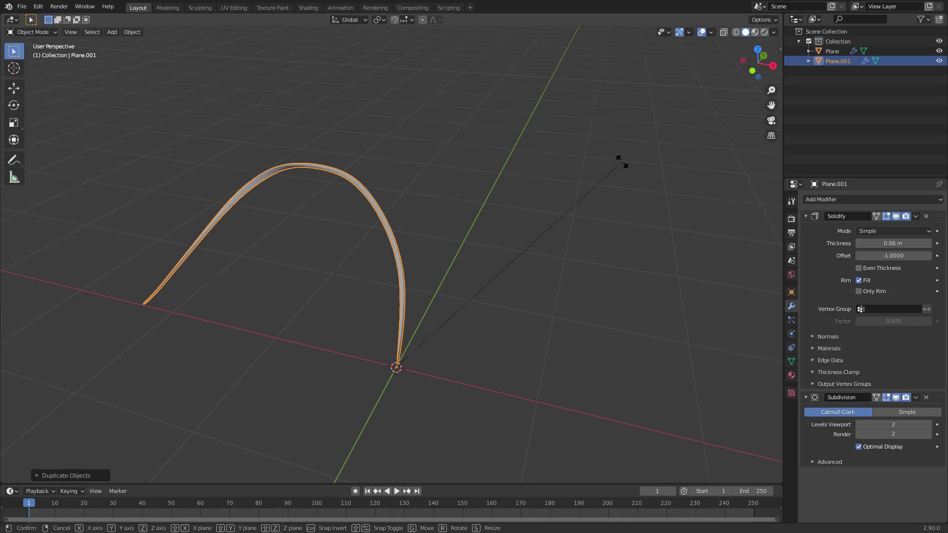
pyautogui.click(627, 165)
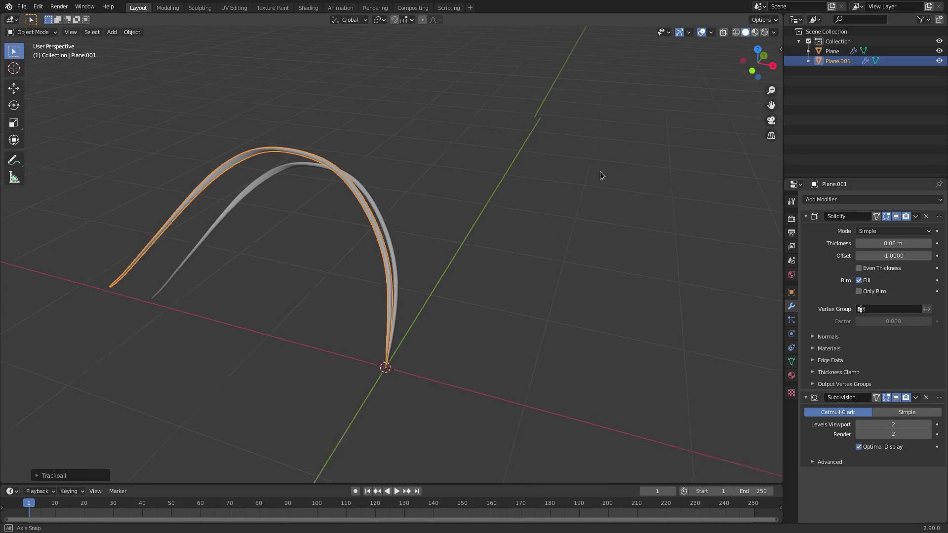
# Select both strips, duplicate them in place, and trackball-rotate the pair of copies slightly around their shared base.
pyautogui.moveTo(600, 171)
pyautogui.mouseDown(button='middle')
pyautogui.moveTo(566, 143)
pyautogui.moveTo(603, 156)
pyautogui.mouseUp(button='middle')
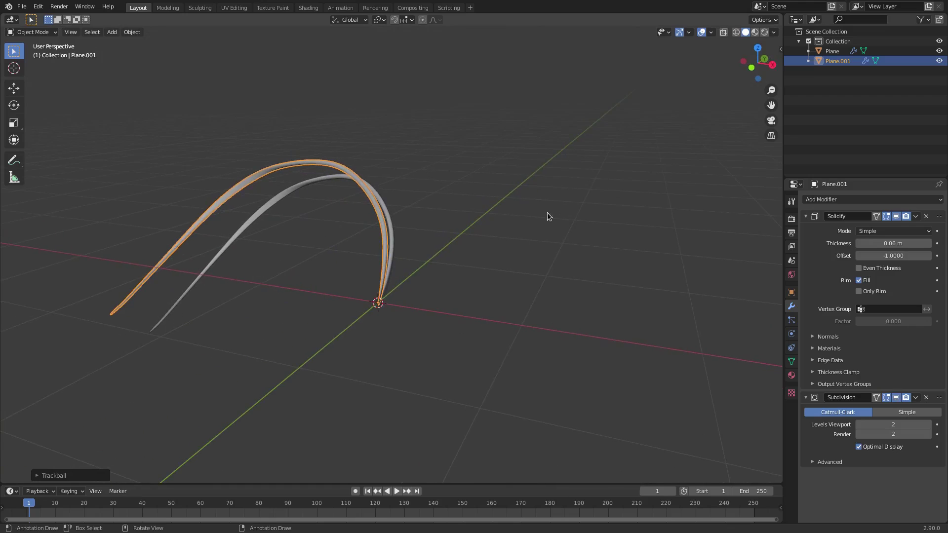
pyautogui.press('b')
pyautogui.moveTo(328, 258); pyautogui.dragTo(412, 334)
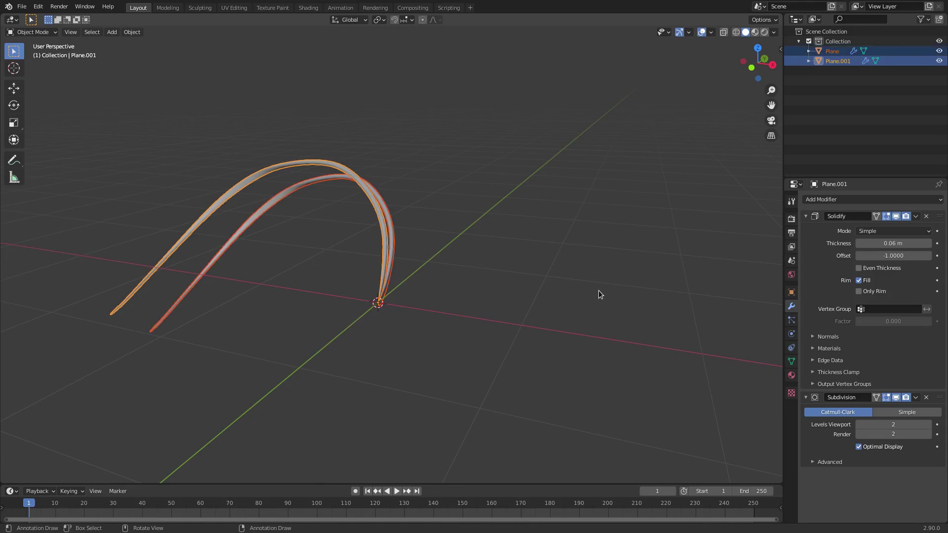
pyautogui.hotkey('shift', 'd')
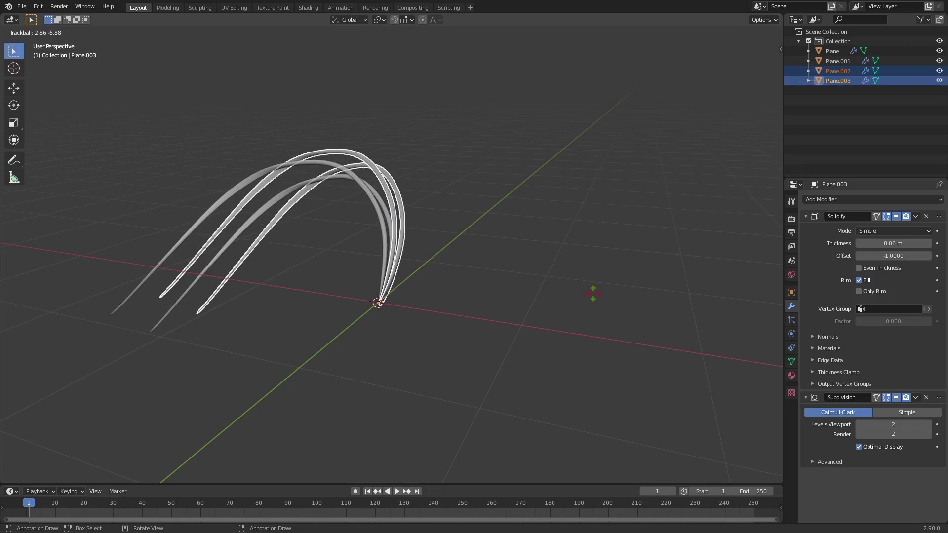
pyautogui.click(589, 296)
# Select all four strips, duplicate them, and trackball-rotate the copies a few degrees to fill out the tuft.
pyautogui.press('b')
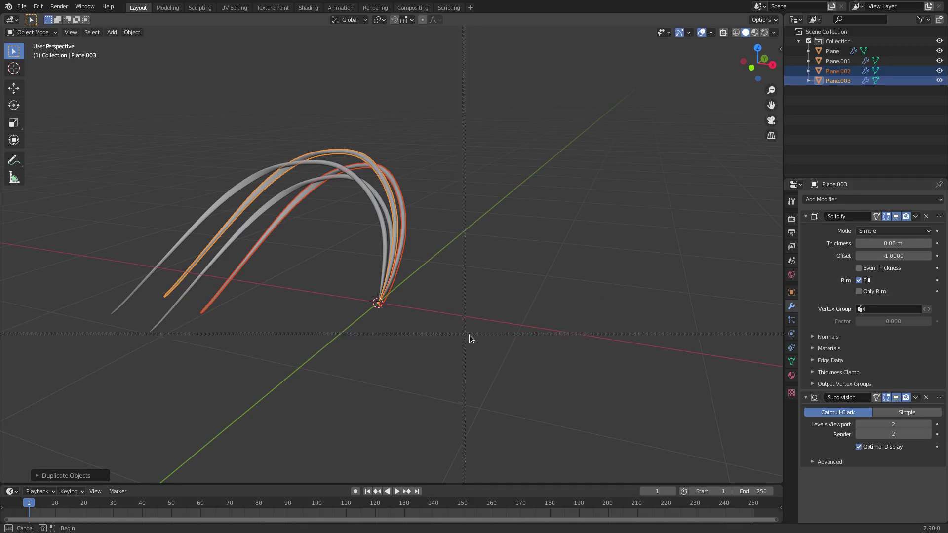
pyautogui.moveTo(474, 344); pyautogui.dragTo(350, 274)
pyautogui.hotkey('shift', 'd')
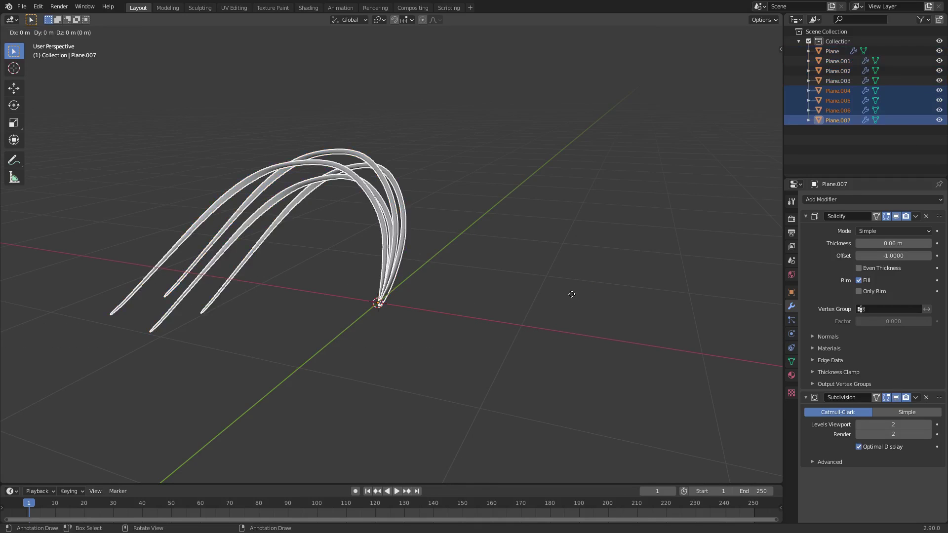
pyautogui.press('r')
pyautogui.press('r')
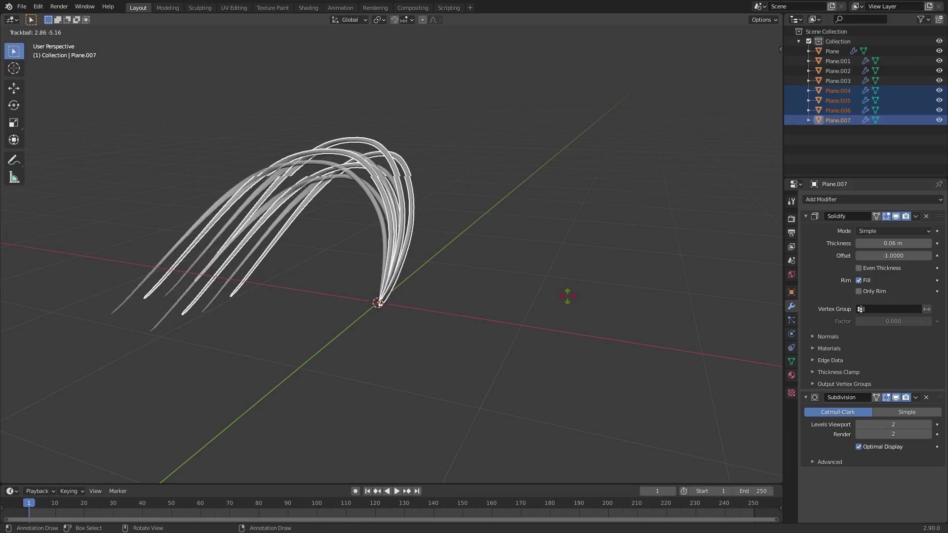
pyautogui.click(568, 297)
# Select all eight strips, duplicate them in place, and trackball-rotate the copies upward and backward around the origin.
pyautogui.hotkey('shift', 'd')
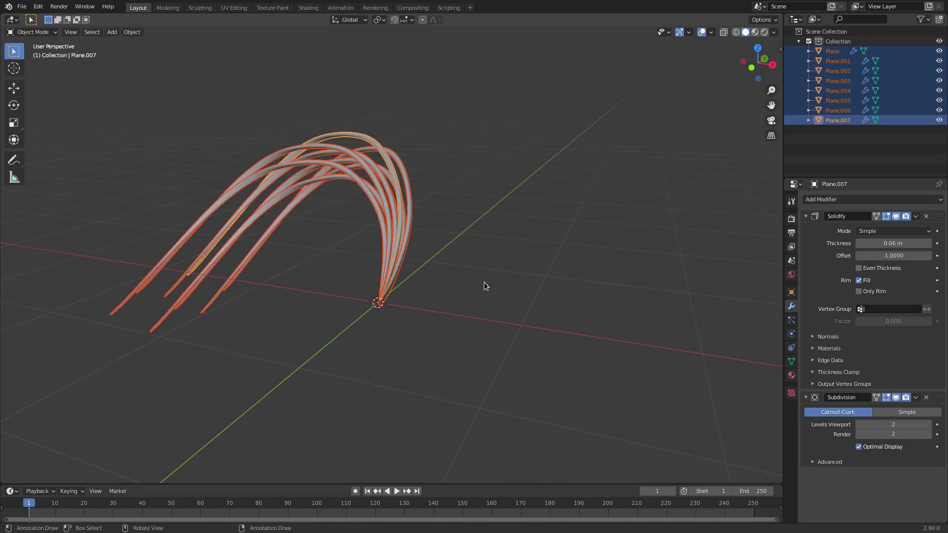
pyautogui.rightClick(485, 287)
pyautogui.press('r')
pyautogui.press('r')
pyautogui.click(473, 288)
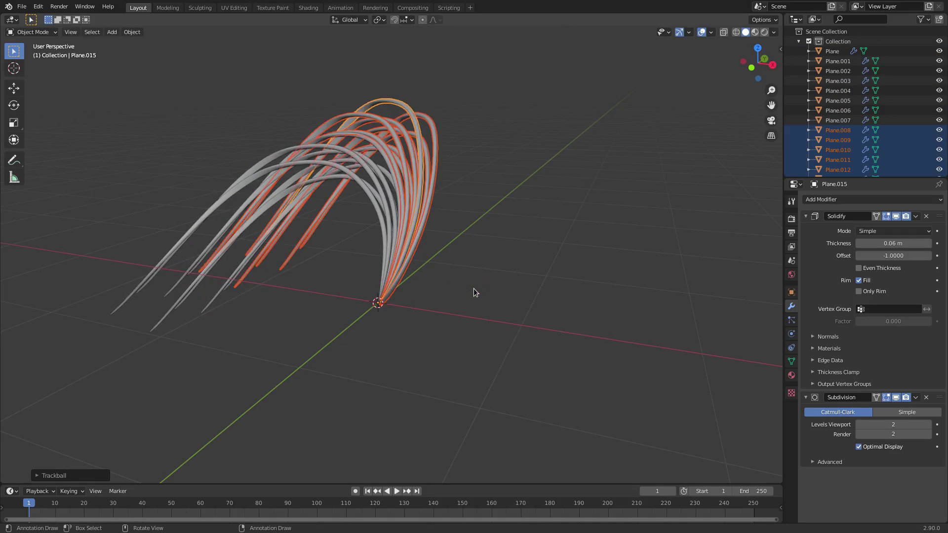
# Duplicate the selected eight strips again and trackball-rotate the new copies further back around the base.
pyautogui.hotkey('shift', 'd')
pyautogui.rightClick(591, 291)
pyautogui.press('r')
pyautogui.press('r')
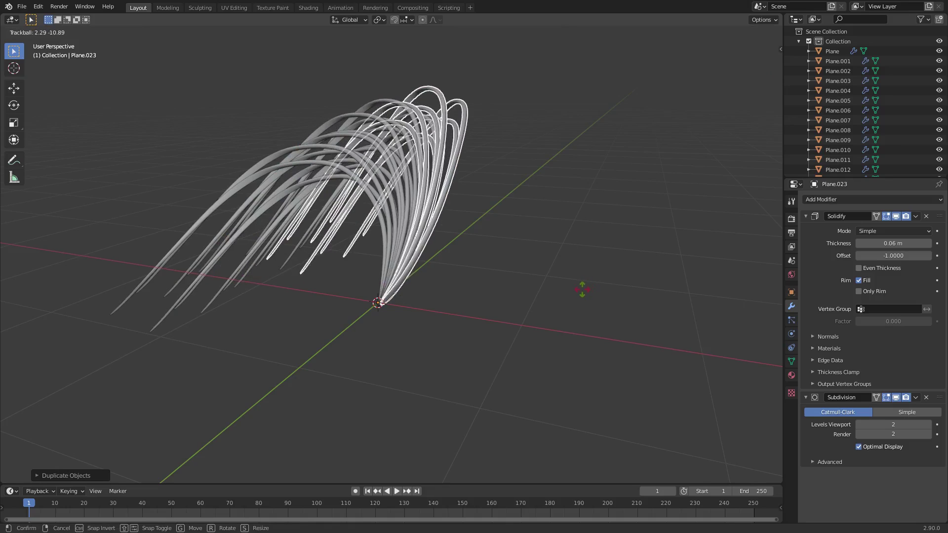
pyautogui.click(581, 293)
# Duplicate the rearmost eight strips and trackball-rotate the copies forward and down into the front of the tuft.
pyautogui.hotkey('shift', 'd')
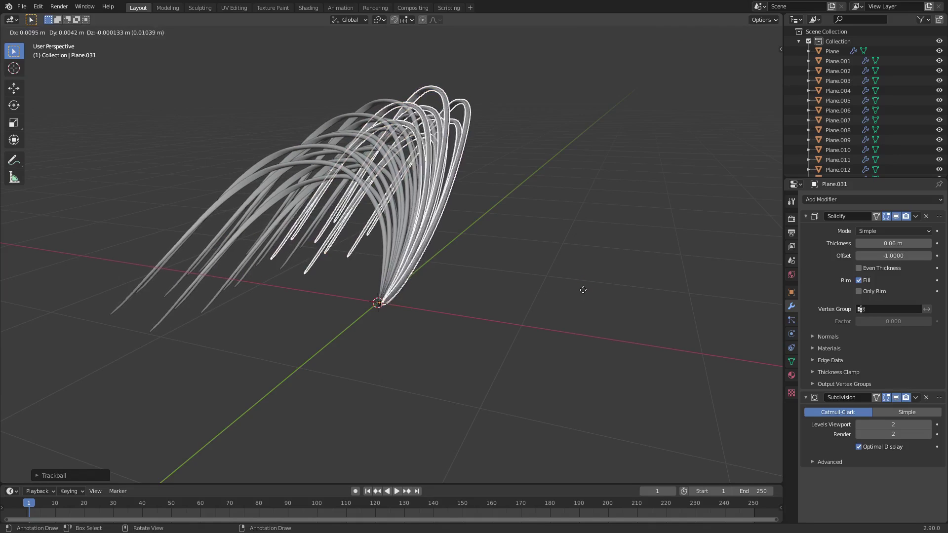
pyautogui.press('r')
pyautogui.press('r')
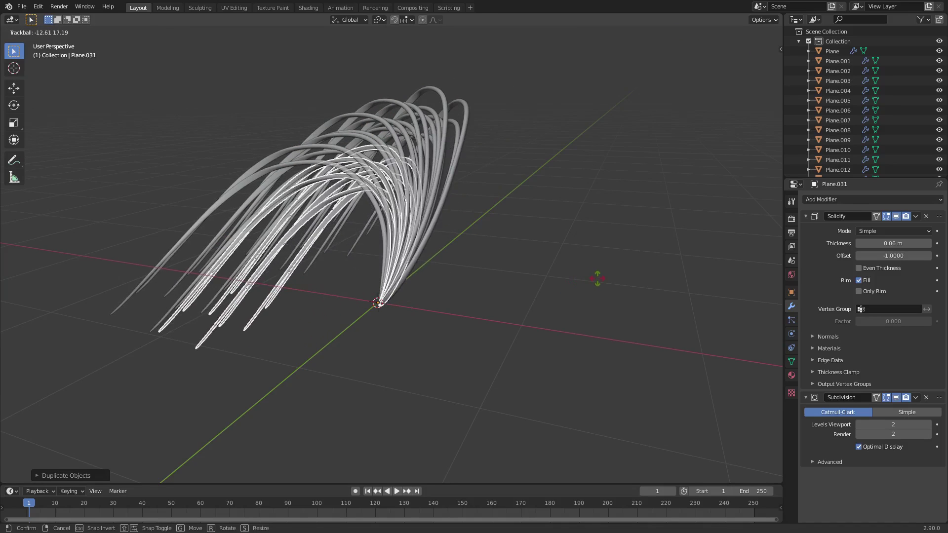
pyautogui.click(595, 277)
# Select all 32 strips, duplicate them, and trackball-rotate the copies sideways around the base to widen the tuft.
pyautogui.moveTo(586, 277); pyautogui.dragTo(576, 237, button='middle')
pyautogui.press('a')
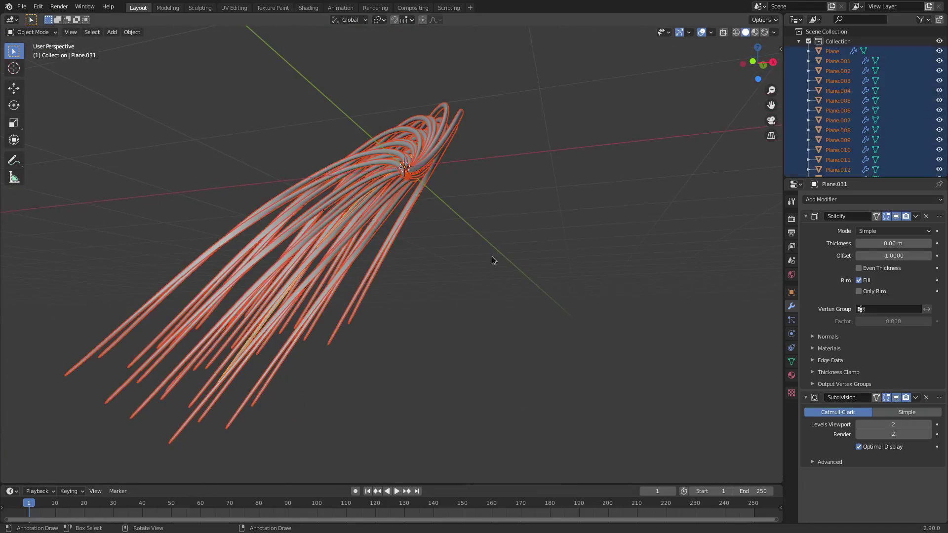
pyautogui.hotkey('shift', 'd')
pyautogui.press('r')
pyautogui.press('r')
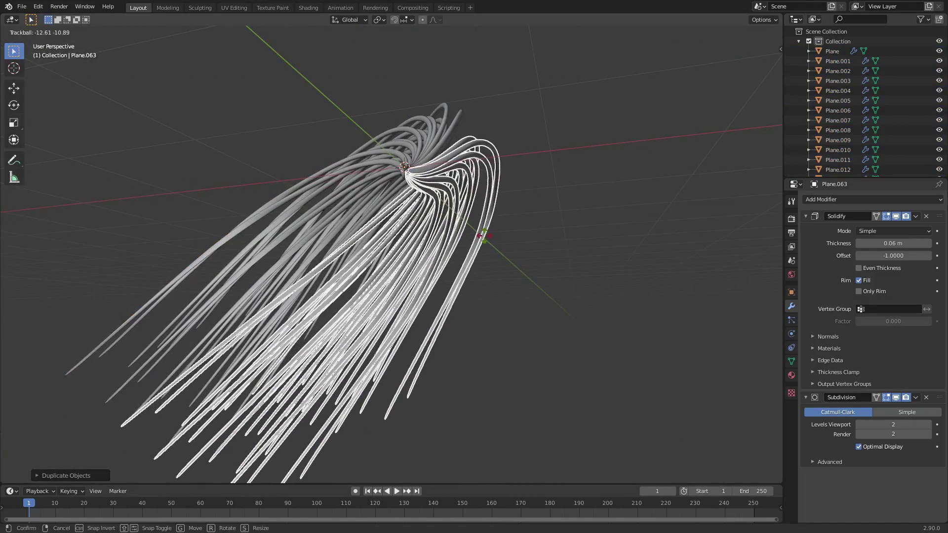
pyautogui.click(485, 236)
# Duplicate the 32 selected strips once more and rotate the copies freely to thicken the widened side of the tuft.
pyautogui.hotkey('shift', 'd')
pyautogui.press('r')
pyautogui.press('r')
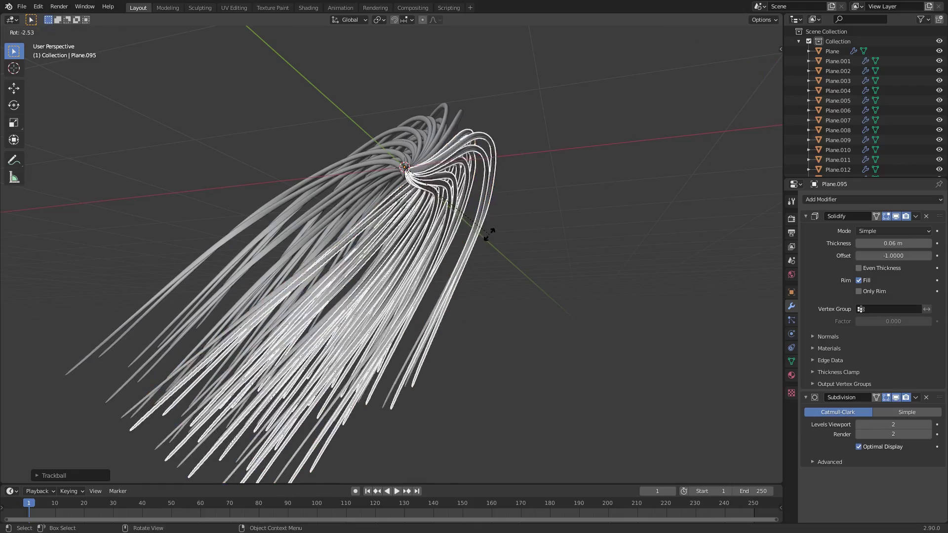
pyautogui.click(516, 222)
# Duplicate the selected strips again and trackball-rotate this set around the base to extend the tuft's open side.
pyautogui.moveTo(516, 222); pyautogui.dragTo(523, 267, button='middle')
pyautogui.hotkey('shift', 'd')
pyautogui.press('r')
pyautogui.press('r')
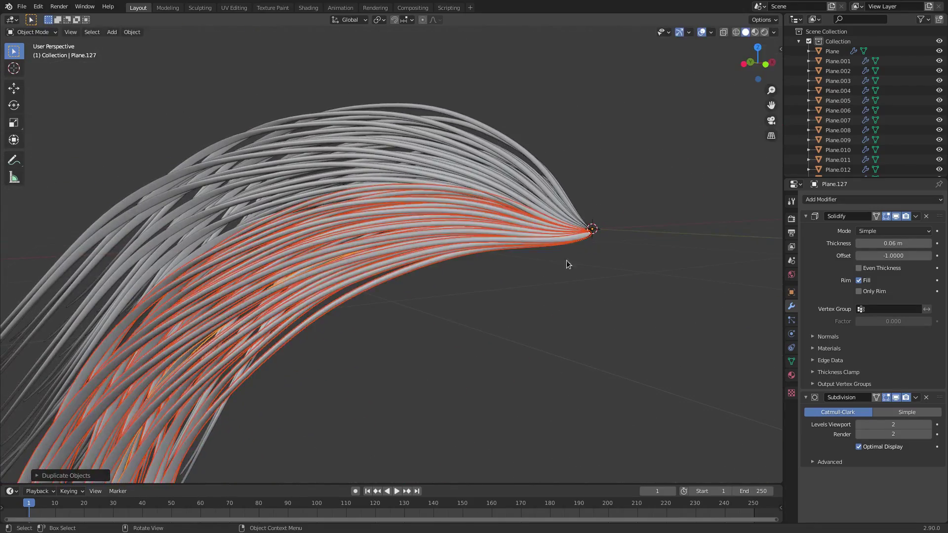
pyautogui.click(615, 249)
# Duplicate the selected strips and trackball-rotate the copies around the base to fill out the right-hand edge of the tuft.
pyautogui.moveTo(615, 250); pyautogui.dragTo(554, 221, button='middle')
pyautogui.hotkey('shift', 'd')
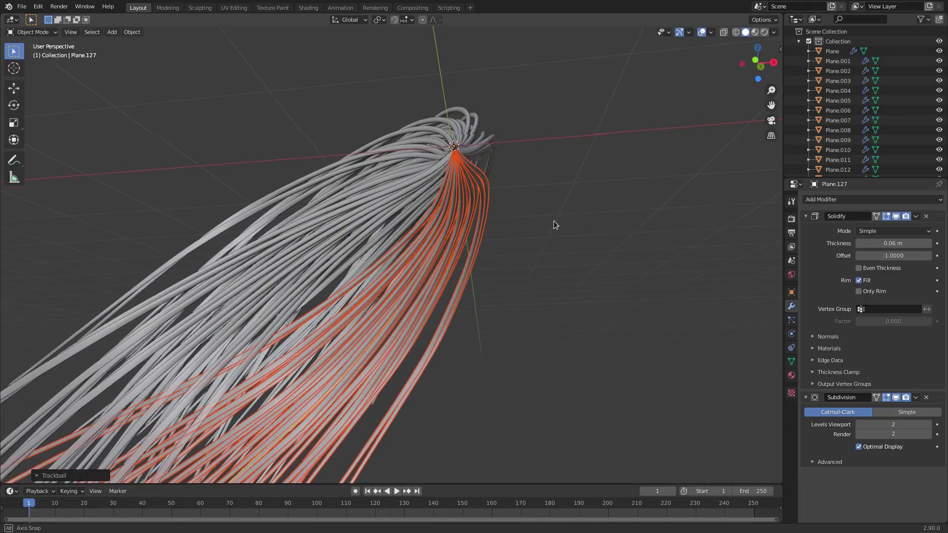
pyautogui.rightClick(553, 221)
pyautogui.press('r')
pyautogui.press('r')
pyautogui.rightClick(540, 191)
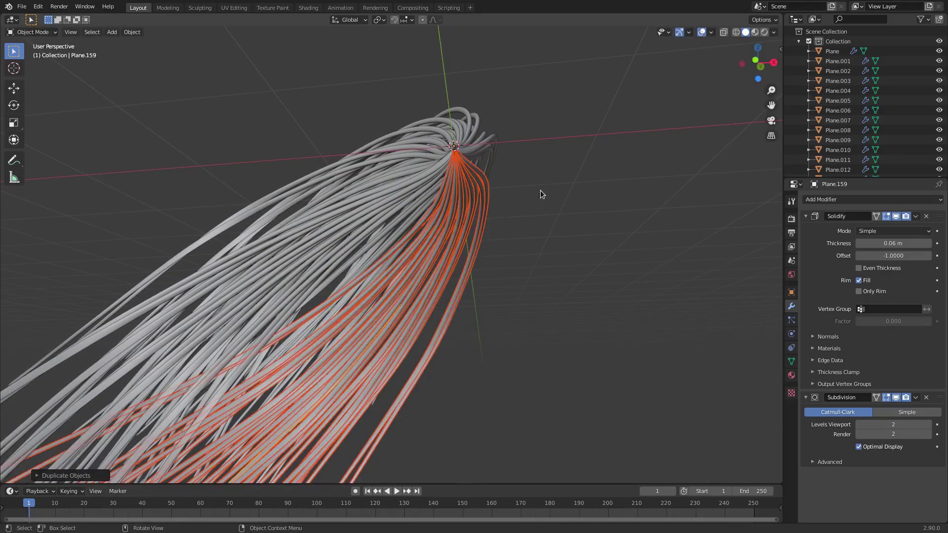
pyautogui.press('r')
pyautogui.press('r')
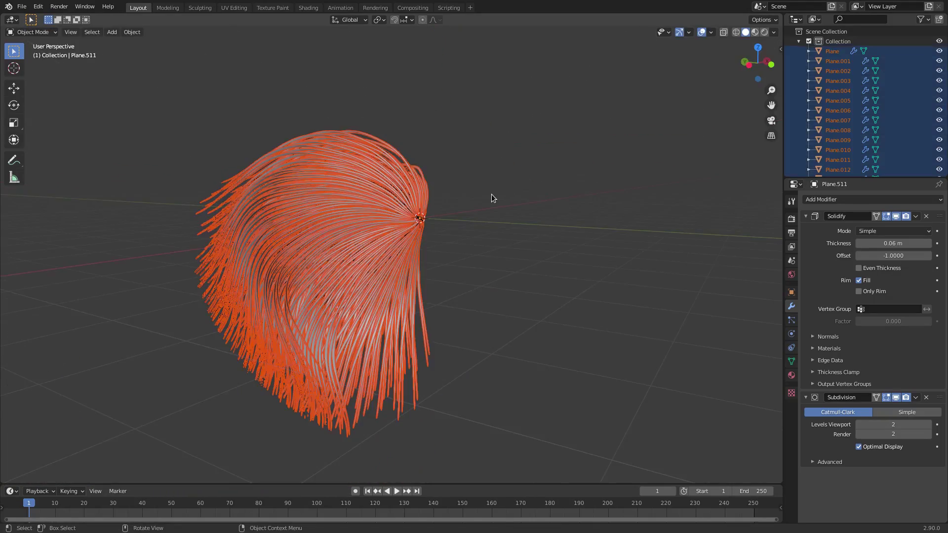
# Select all strips of the tuft and rotate them about the global Y axis to turn the tuft upside down.
pyautogui.moveTo(492, 196); pyautogui.dragTo(464, 190, button='middle')
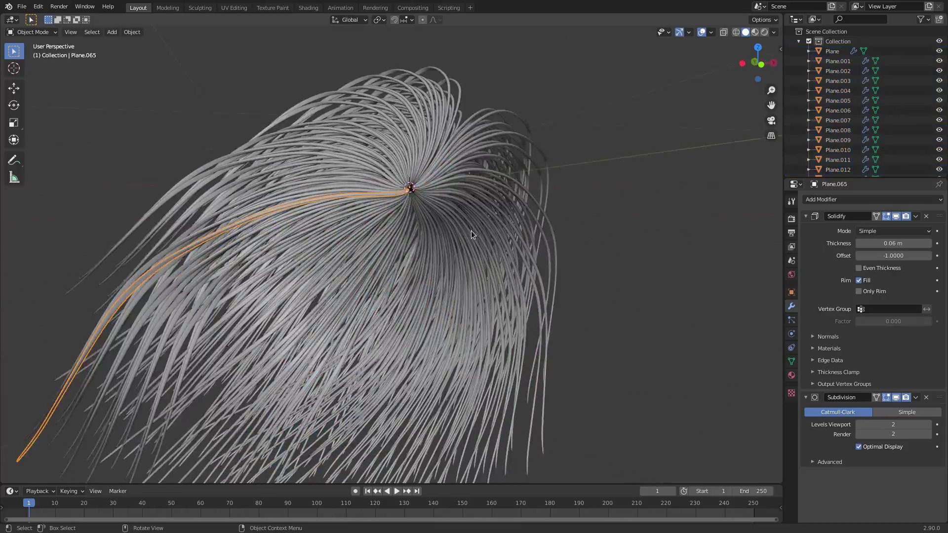
pyautogui.moveTo(471, 230); pyautogui.dragTo(414, 221, button='middle')
pyautogui.moveTo(460, 232); pyautogui.dragTo(485, 265, button='middle')
pyautogui.moveTo(491, 269); pyautogui.dragTo(378, 147)
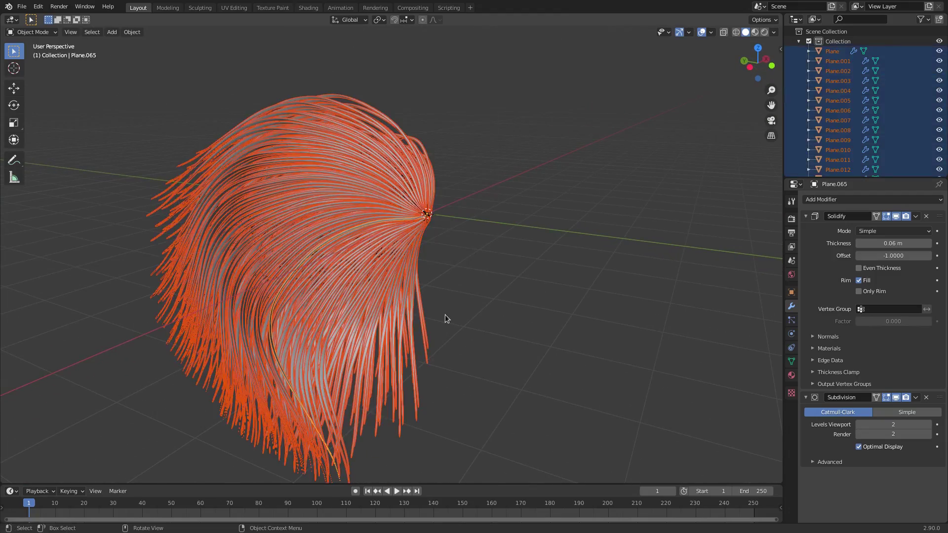
pyautogui.press('r')
pyautogui.press('y')
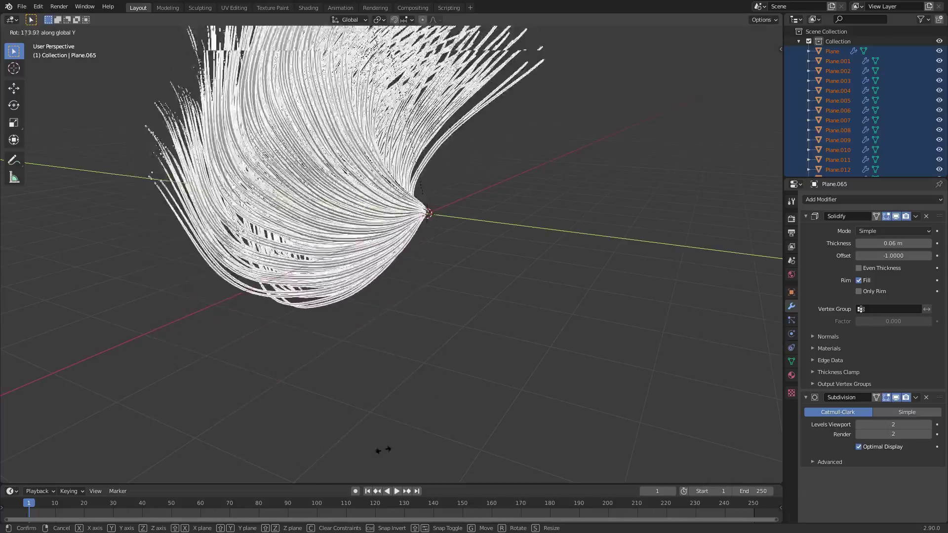
pyautogui.click(484, 395)
# Rotate the whole tuft about 46 degrees around the global Z axis, working from the front orthographic view.
pyautogui.moveTo(454, 297); pyautogui.dragTo(398, 188, button='middle')
pyautogui.scroll(3, 395, 202)
pyautogui.keyDown('shift'); pyautogui.moveTo(453, 214); pyautogui.dragTo(414, 317, button='middle'); pyautogui.keyUp('shift')
pyautogui.scroll(-4, 431, 272)
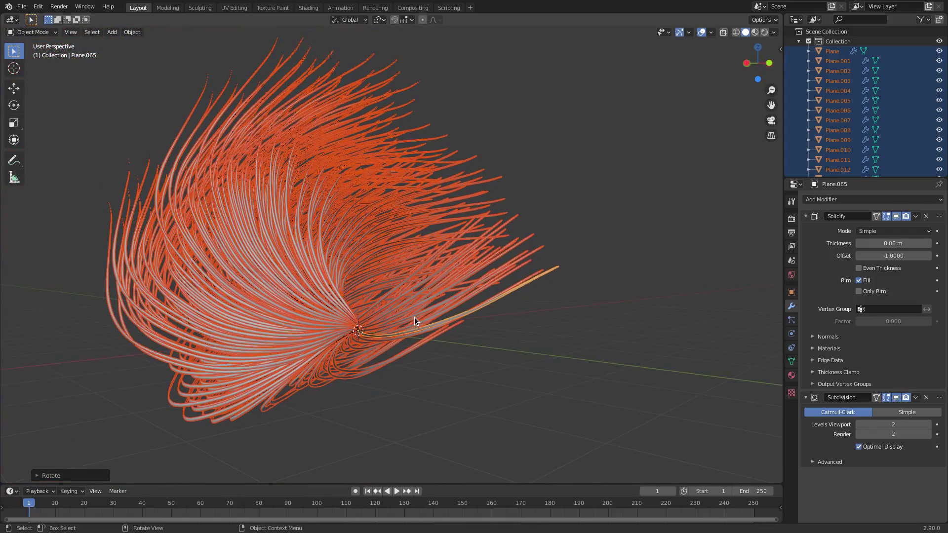
pyautogui.press('KP_1')
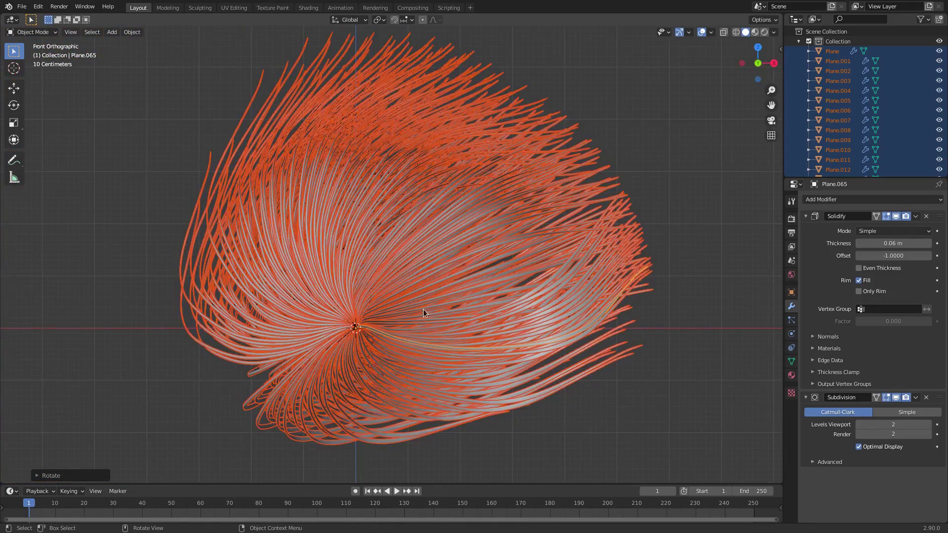
pyautogui.press('r')
pyautogui.press('z')
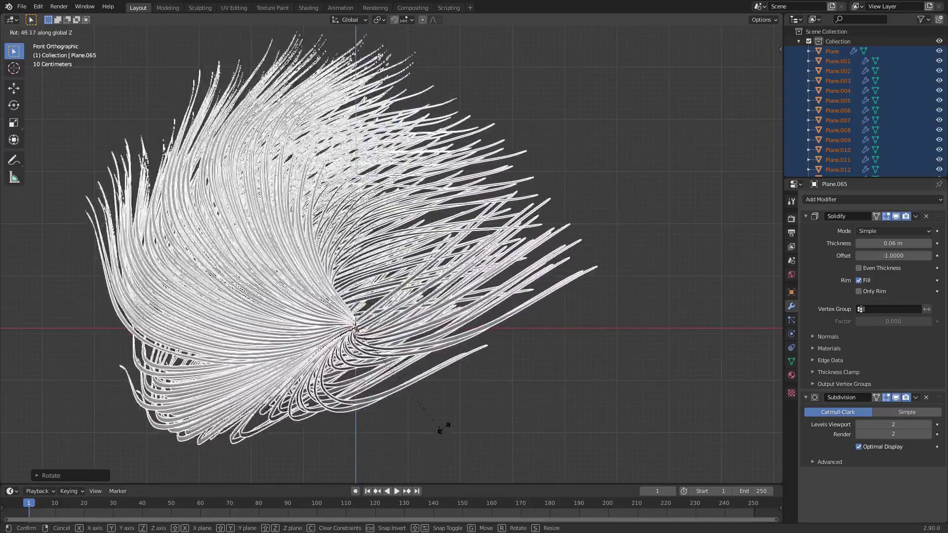
pyautogui.click(447, 433)
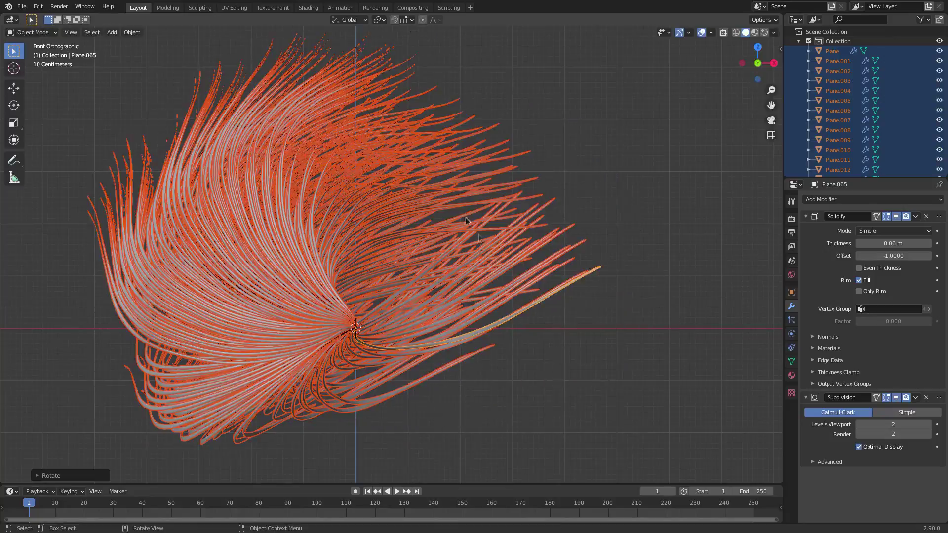
# Add a camera at the world origin and switch to the camera view.
pyautogui.hotkey('shift', 'a')
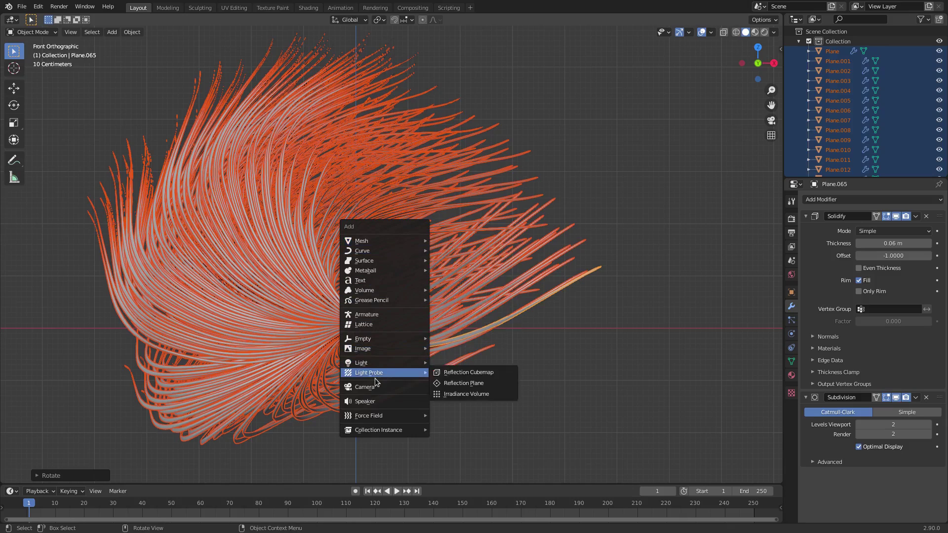
pyautogui.click(379, 383)
pyautogui.press('KP_0')
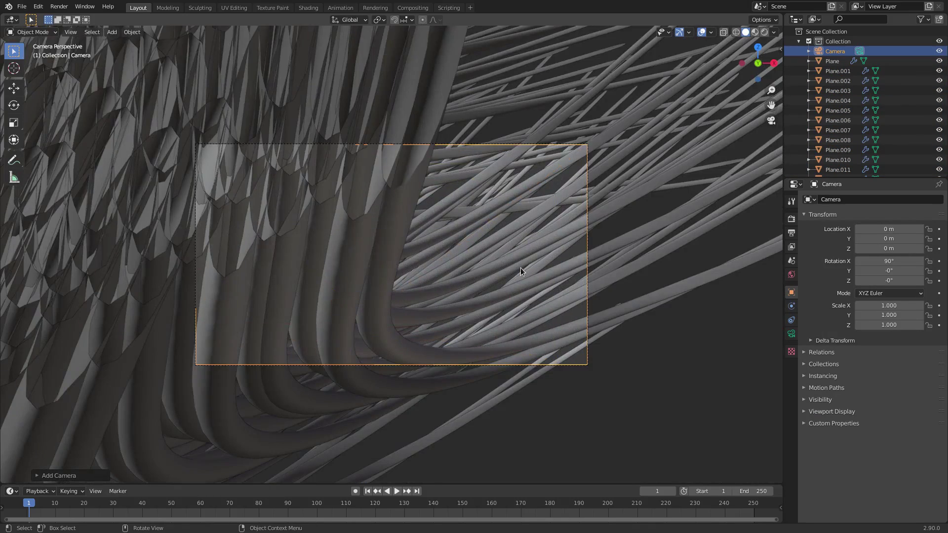
# Move the camera back along its local Z axis and shift it to about X 0.855 m, Y -5.386 m, Z 1.357 m.
pyautogui.press('g')
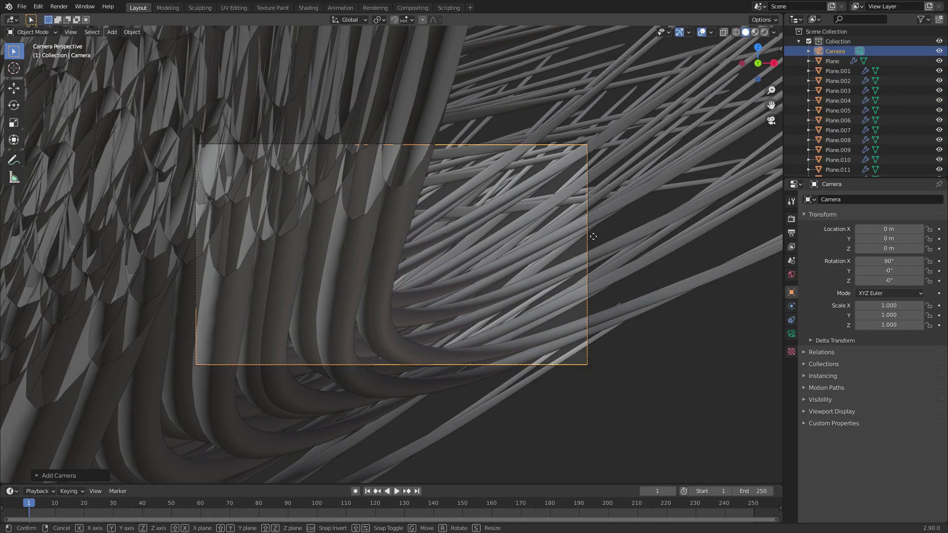
pyautogui.press('z')
pyautogui.press('z')
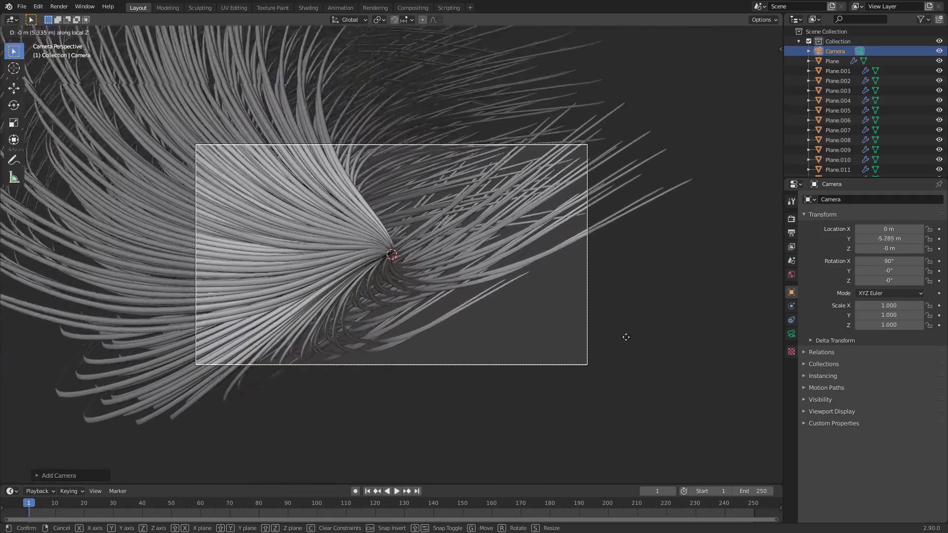
pyautogui.press('z')
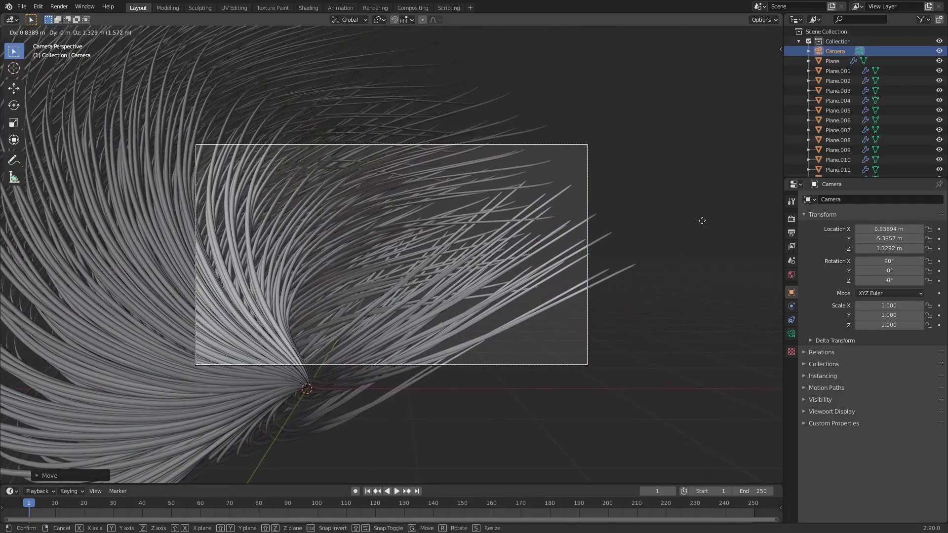
pyautogui.click(343, 135)
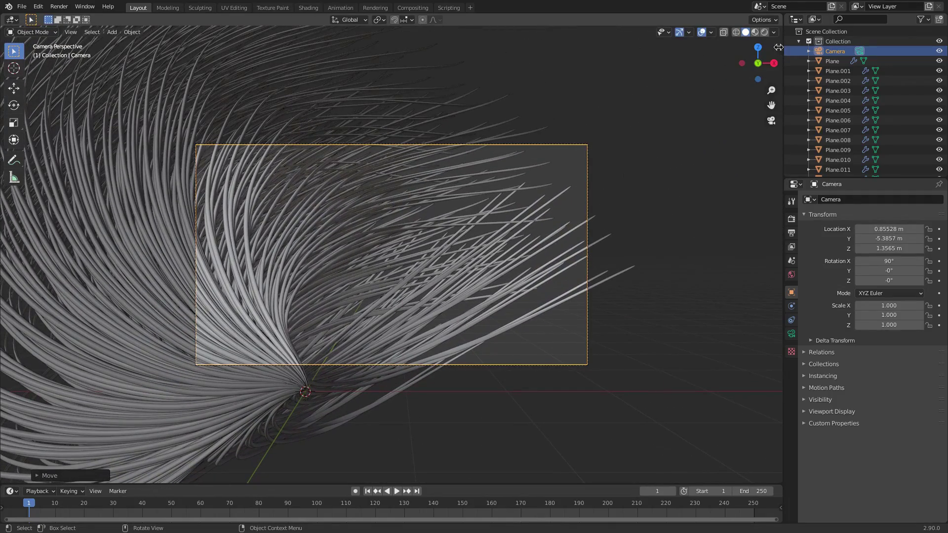
# Use the Camera to View lock to reframe the tuft obliquely from below, and turn the lock off again.
pyautogui.click(779, 47)
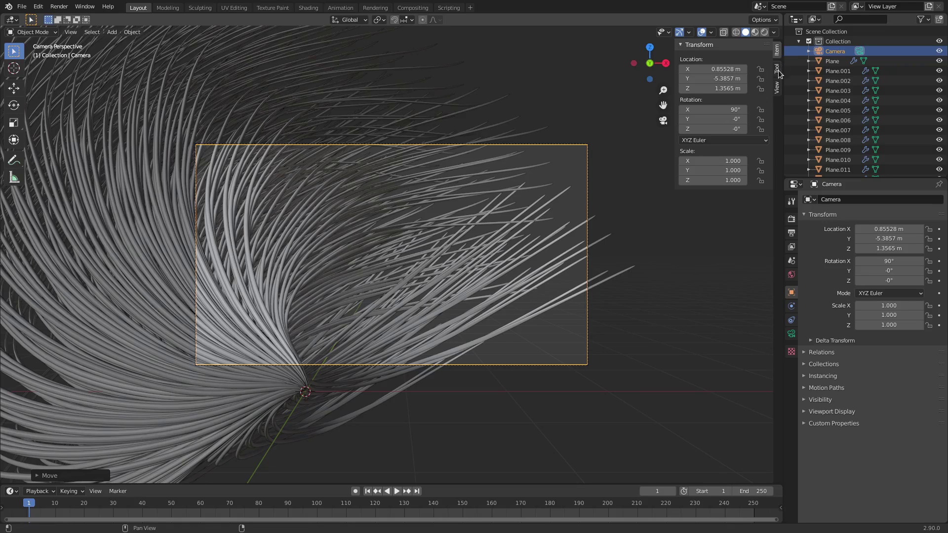
pyautogui.click(778, 87)
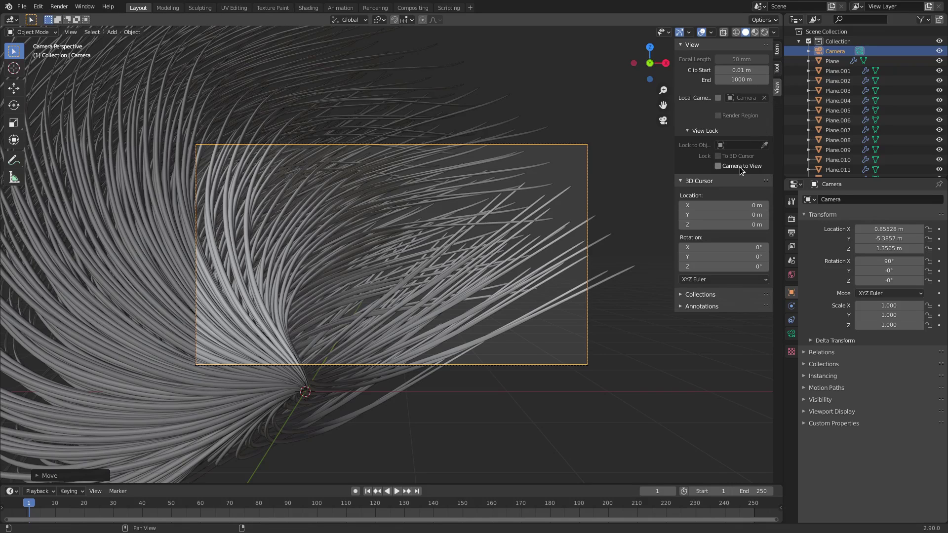
pyautogui.click(718, 166)
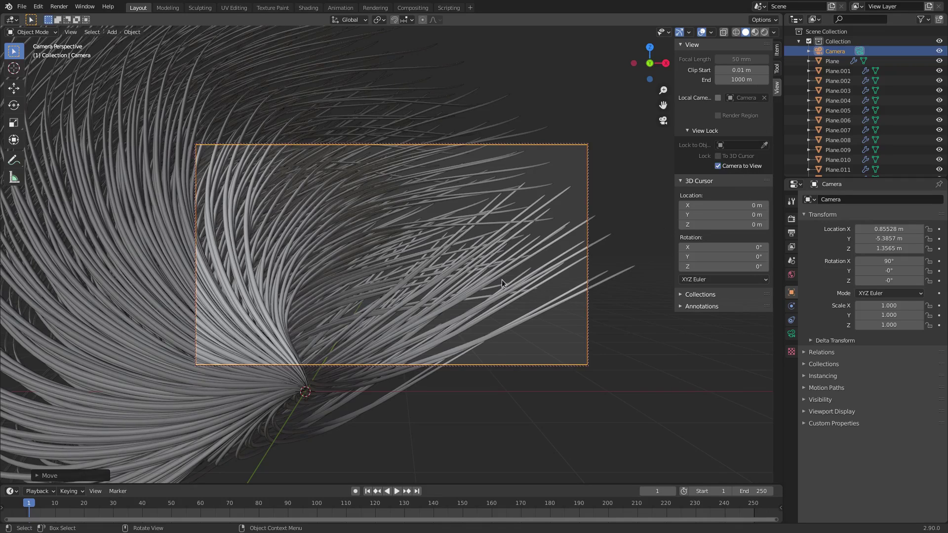
pyautogui.moveTo(502, 279); pyautogui.dragTo(372, 238, button='middle')
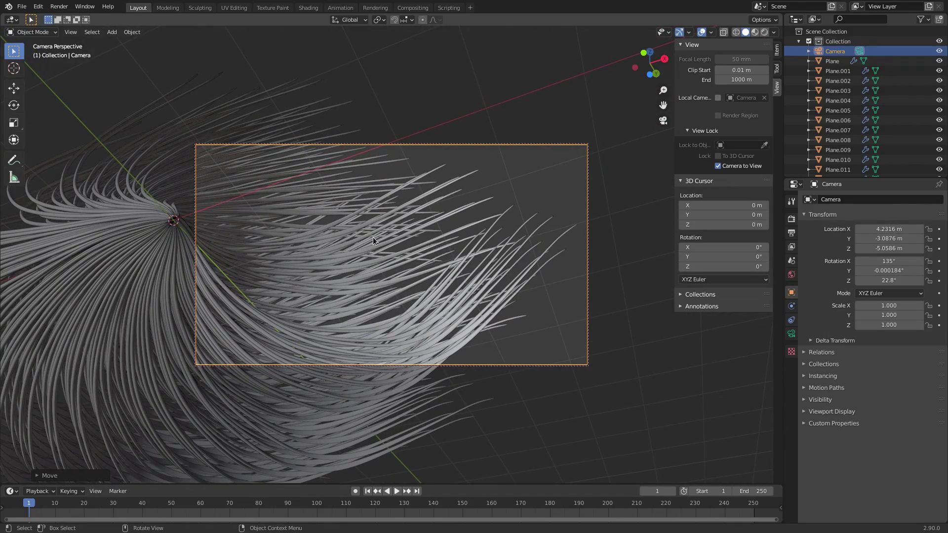
pyautogui.click(733, 165)
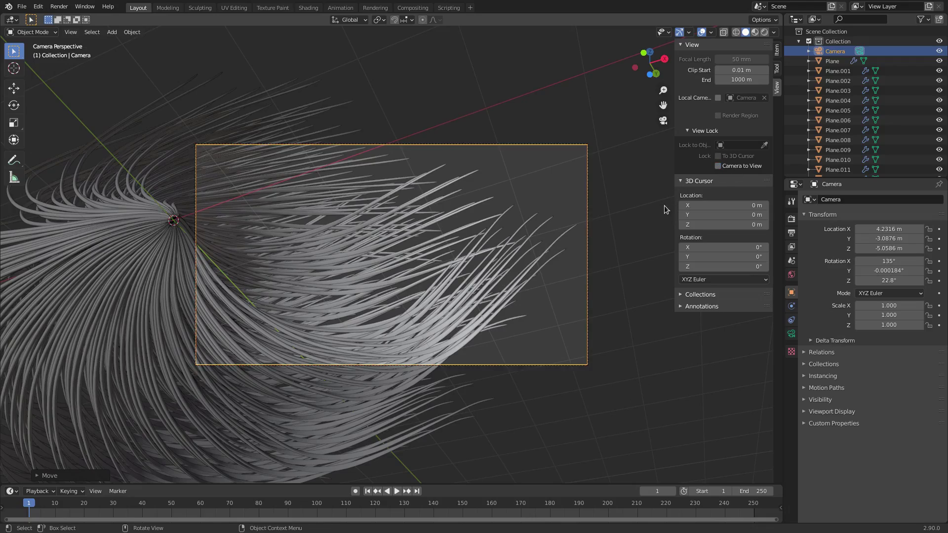
pyautogui.press('n')
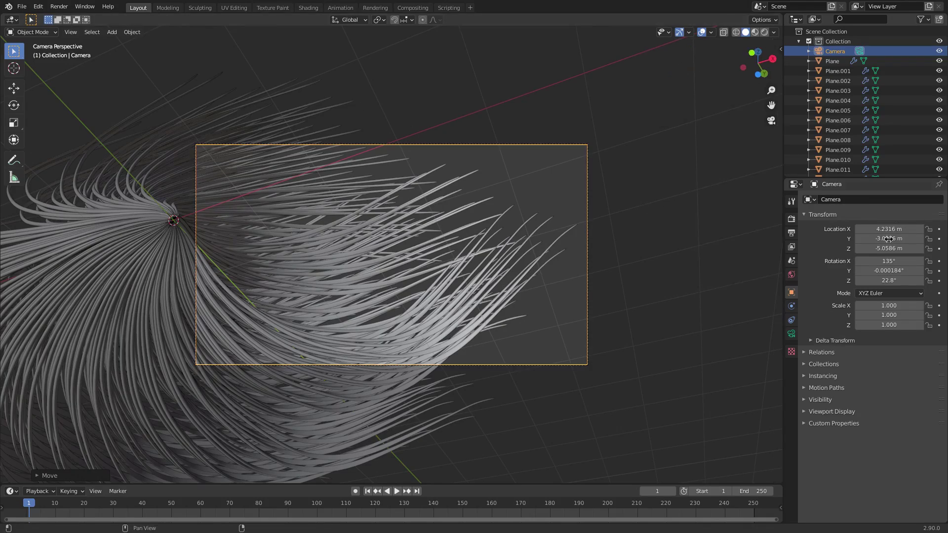
# Check the camera's framing of the tuft from outside and through the camera view.
pyautogui.moveTo(636, 208); pyautogui.dragTo(253, 351, button='middle')
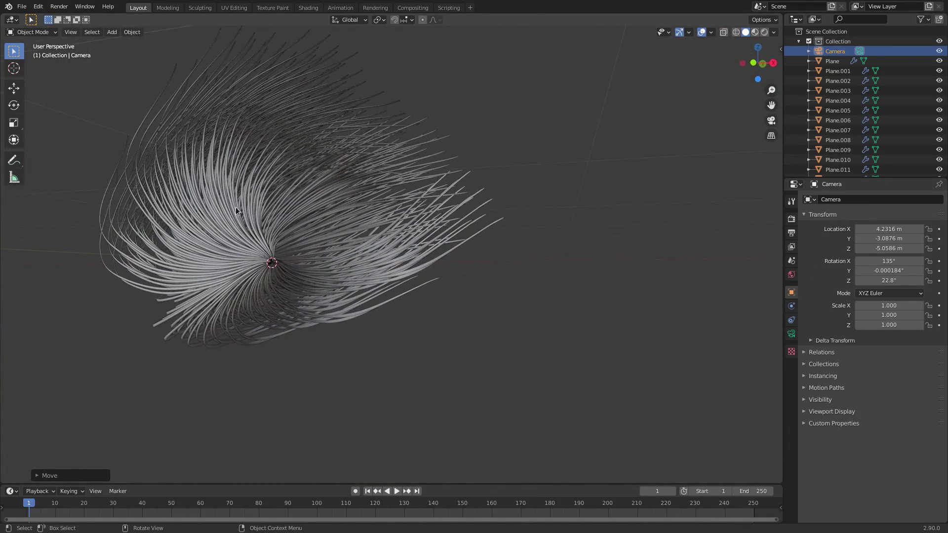
pyautogui.press('KP_0')
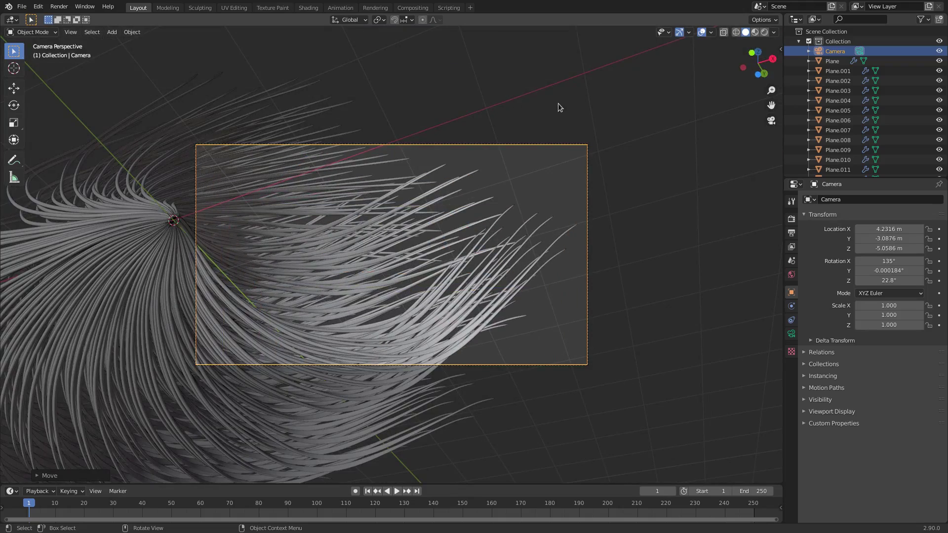
pyautogui.scroll(2, 442, 220)
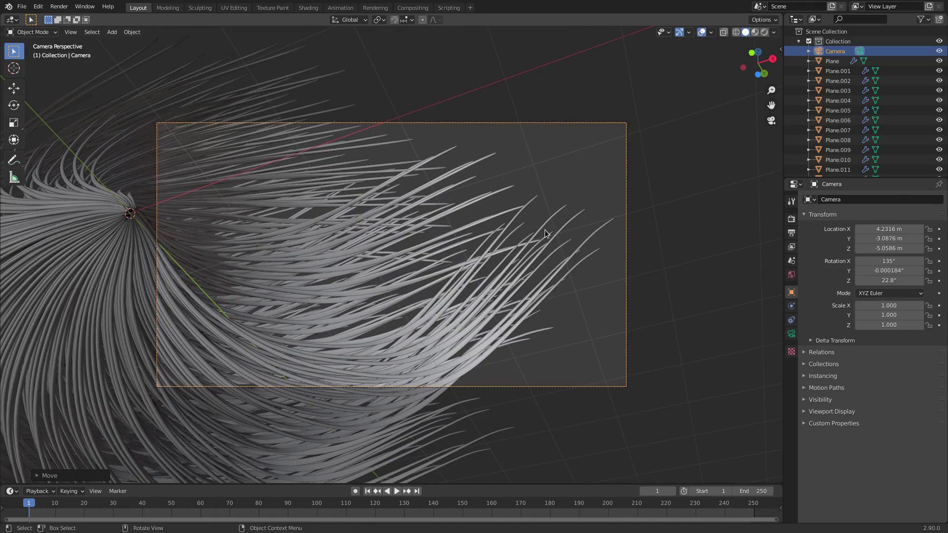
pyautogui.click(781, 49)
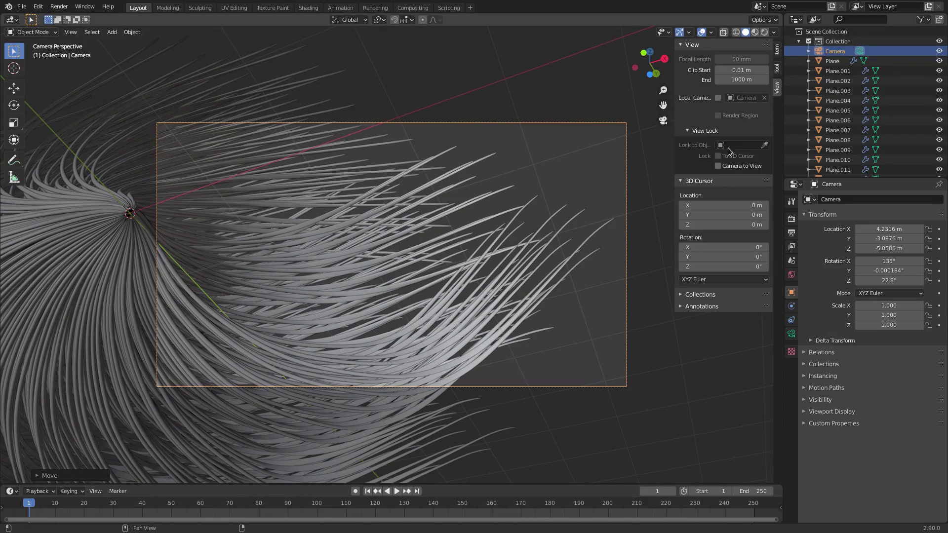
pyautogui.press('n')
pyautogui.press('Home')
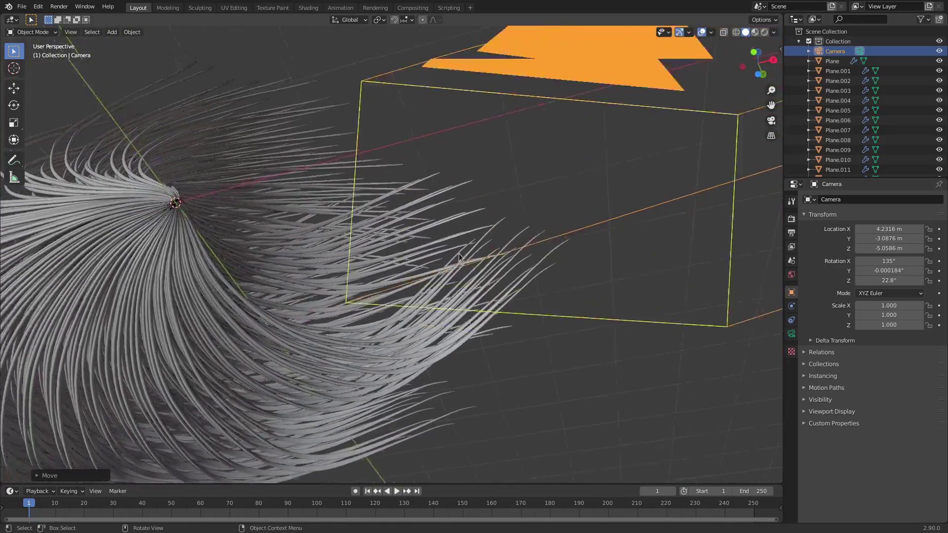
pyautogui.press('KP_0')
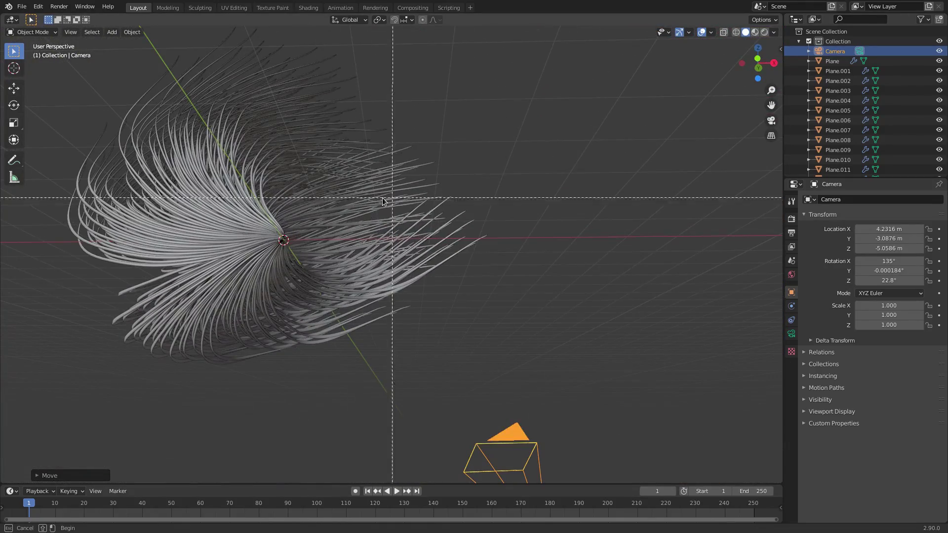
# Select all objects with one strip as the active object, and assign the existing material named Material to that strip.
pyautogui.press('a')
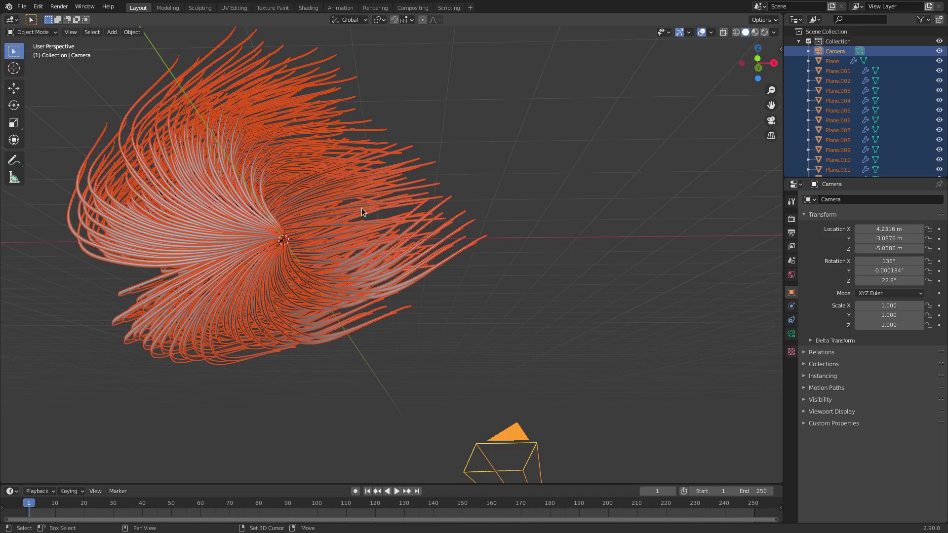
pyautogui.keyDown('shift'); pyautogui.click(360, 196); pyautogui.keyUp('shift')
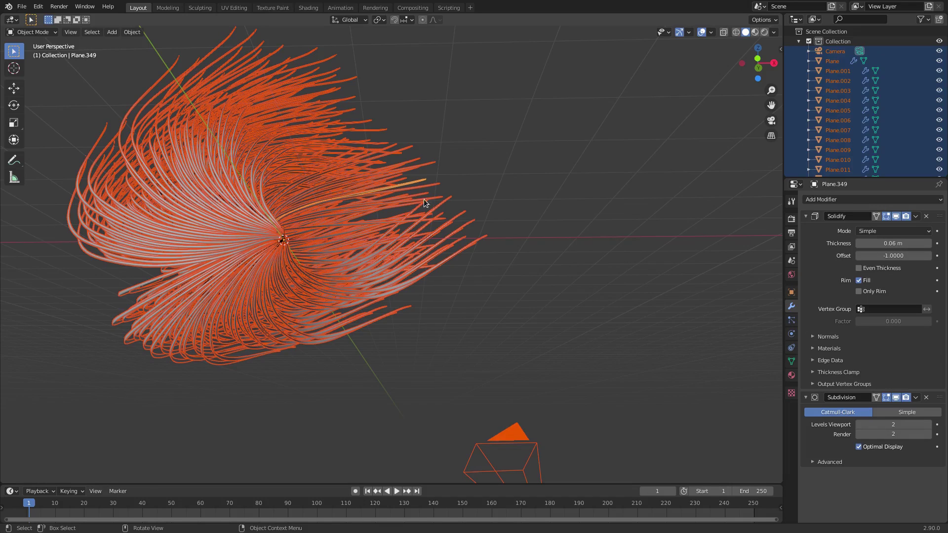
pyautogui.click(792, 376)
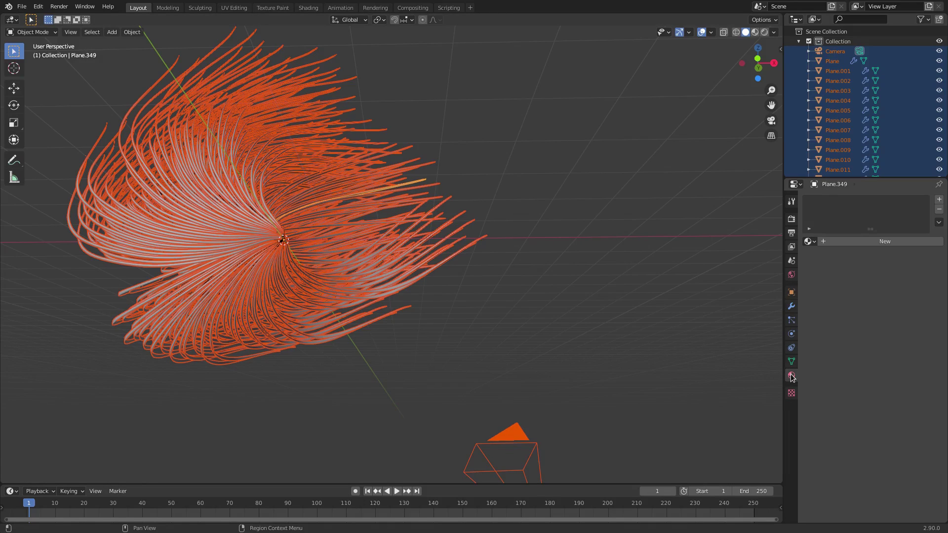
pyautogui.click(808, 241)
pyautogui.click(822, 257)
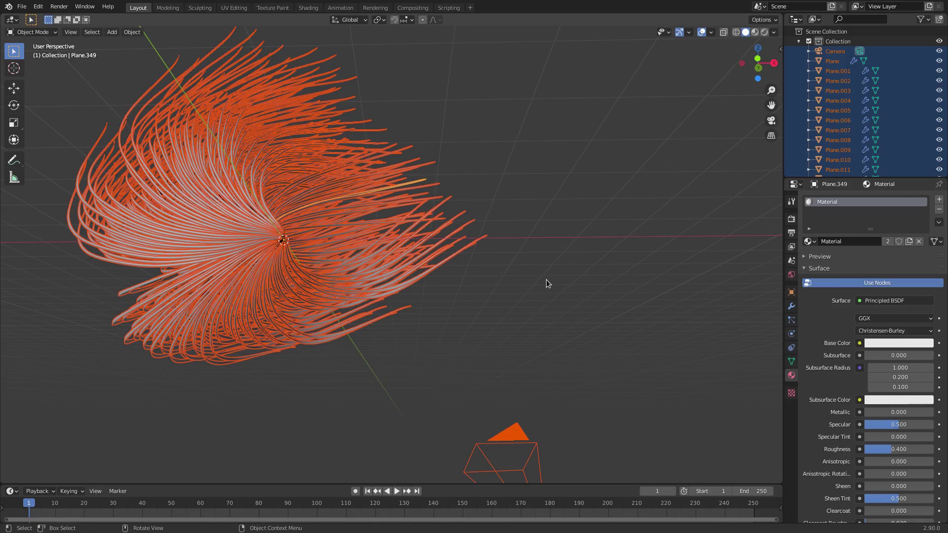
# Link the active strip's material to all the other selected strips.
pyautogui.hotkey('ctrl', 'l')
pyautogui.moveTo(547, 281)
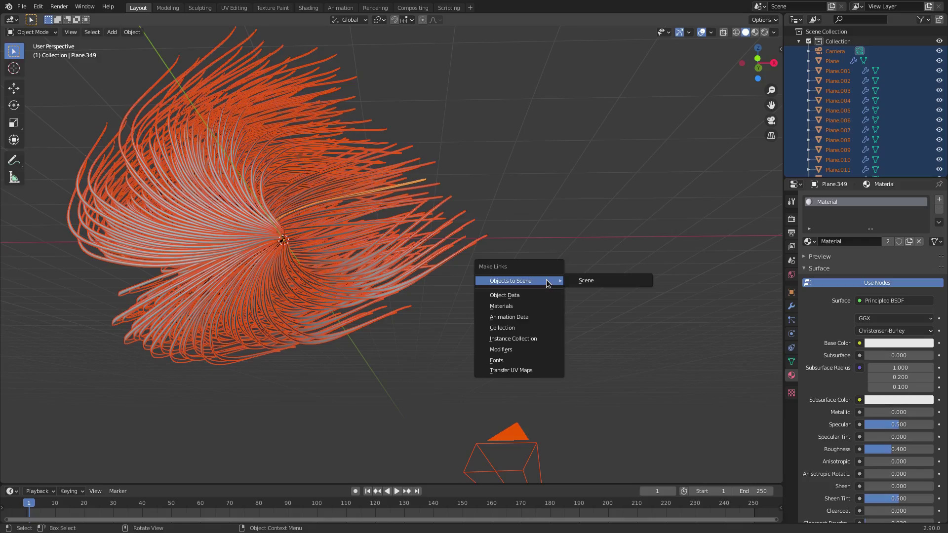
pyautogui.click(519, 307)
# Set the shared material's base colour to a dark purple with hue 0.743, saturation 0.307 and value 0.247.
pyautogui.moveTo(653, 310)
pyautogui.mouseDown(button='middle')
pyautogui.moveTo(603, 344)
pyautogui.moveTo(629, 338)
pyautogui.moveTo(652, 311)
pyautogui.mouseUp(button='middle')
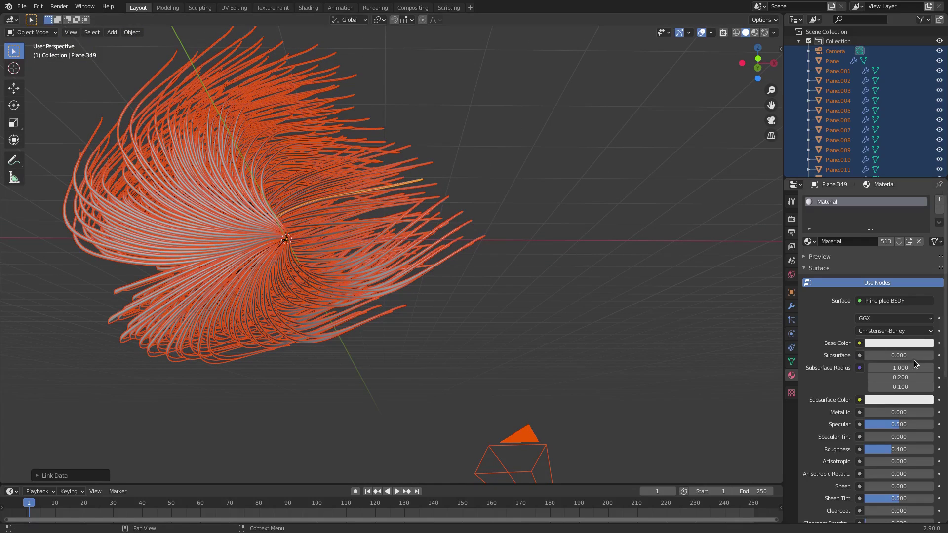
pyautogui.click(898, 342)
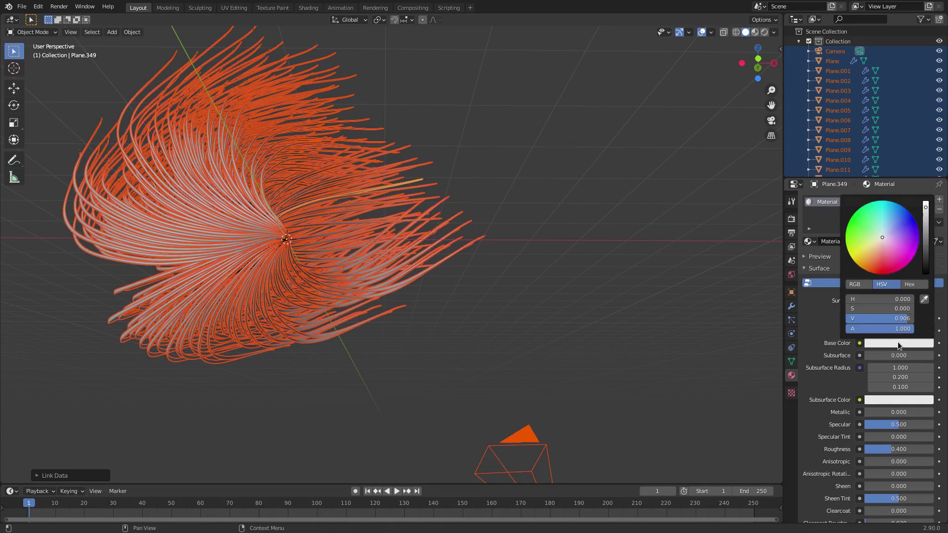
pyautogui.click(898, 342)
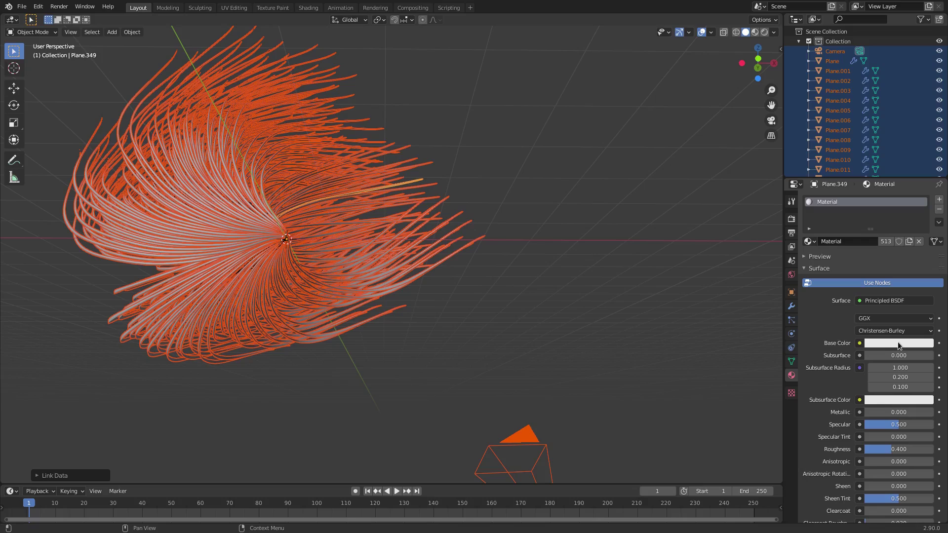
pyautogui.click(898, 343)
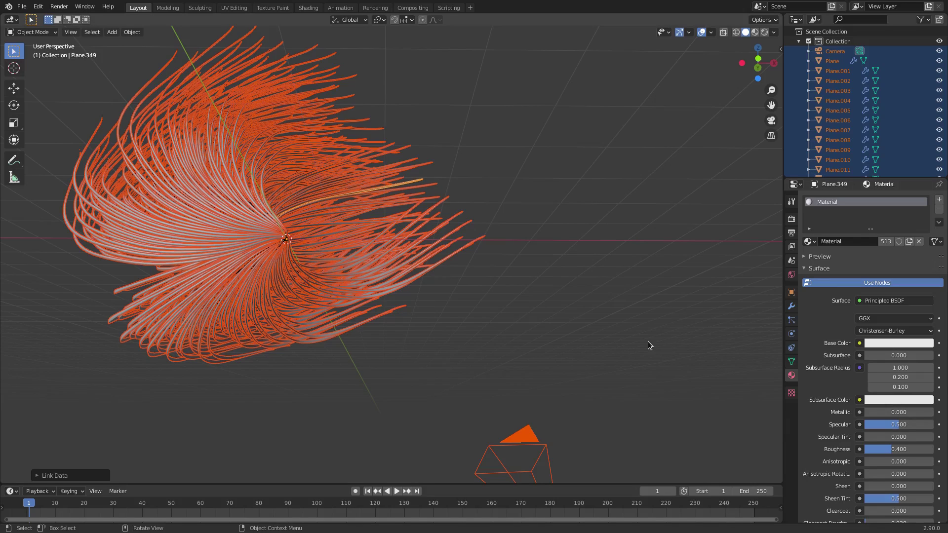
pyautogui.click(913, 342)
pyautogui.click(927, 255)
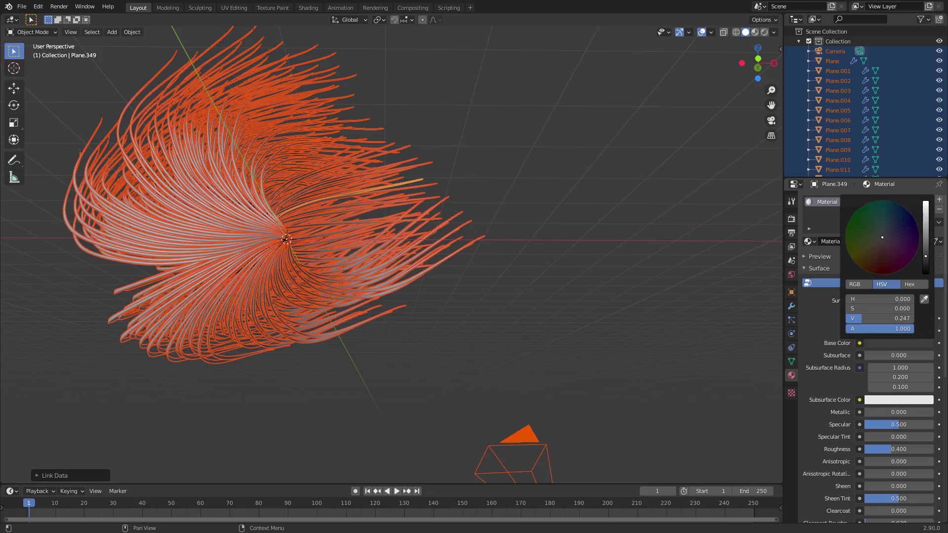
pyautogui.moveTo(888, 230); pyautogui.dragTo(892, 240)
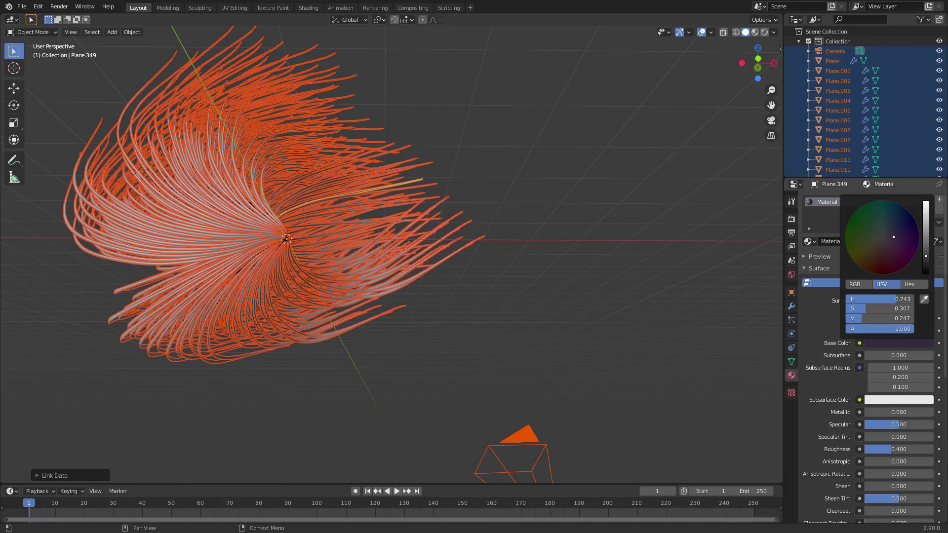
# Show the camera view in rendered shading and set the world background colour to black.
pyautogui.press('KP_0')
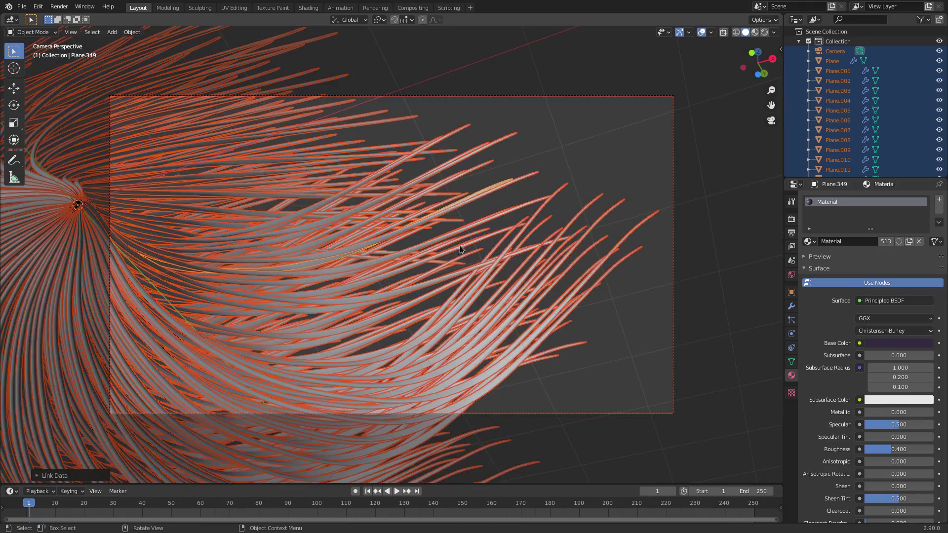
pyautogui.click(766, 33)
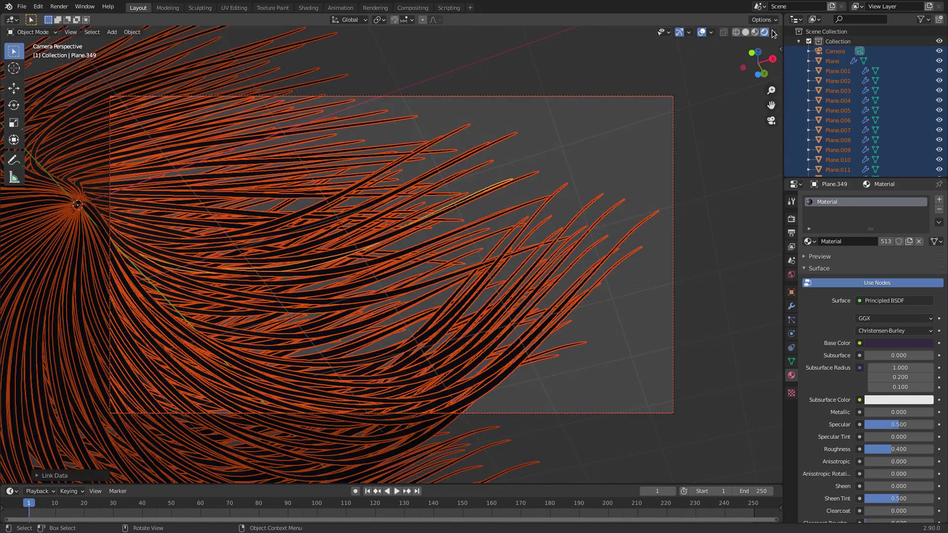
pyautogui.click(792, 275)
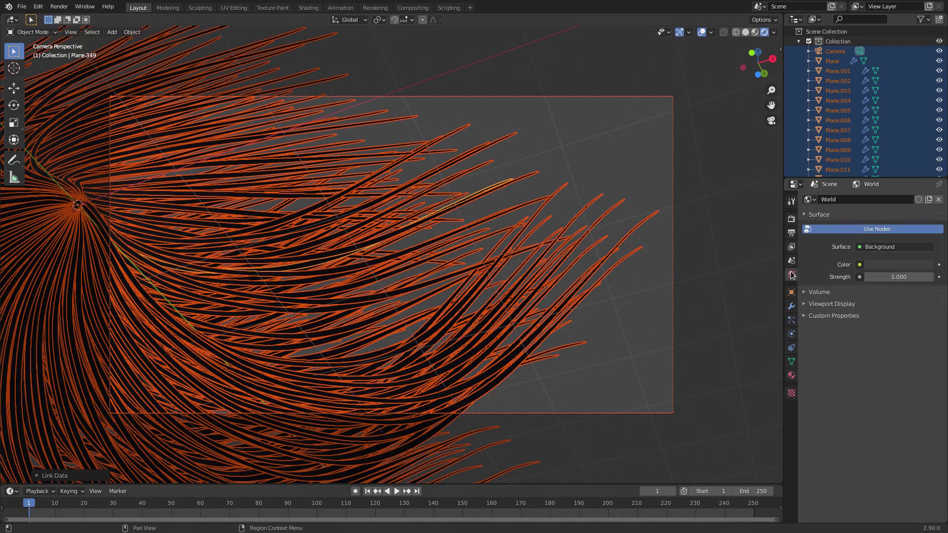
pyautogui.click(909, 265)
pyautogui.click(932, 194)
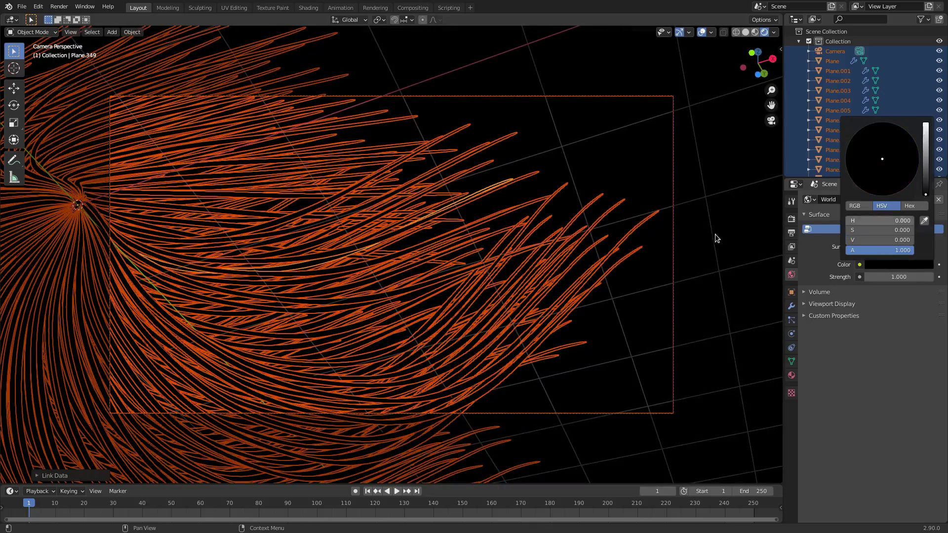
# Add a point light outside the camera view and move it above the tuft.
pyautogui.click(702, 32)
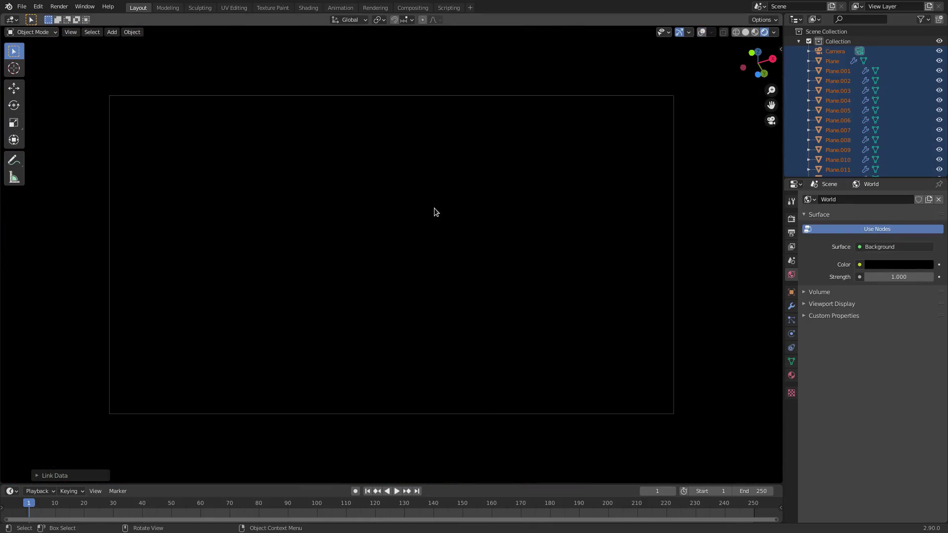
pyautogui.moveTo(434, 206); pyautogui.dragTo(458, 180, button='middle')
pyautogui.click(702, 32)
pyautogui.hotkey('shift', 'a')
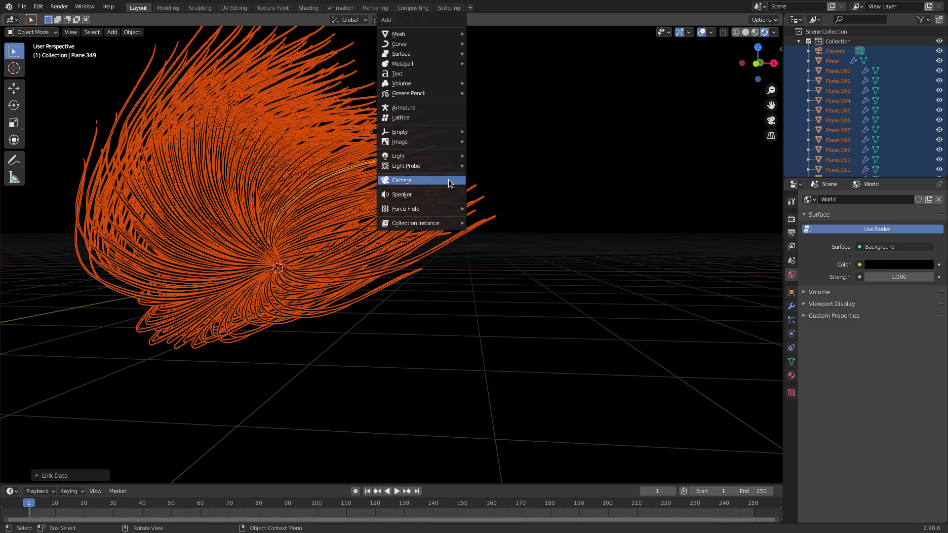
pyautogui.moveTo(414, 156)
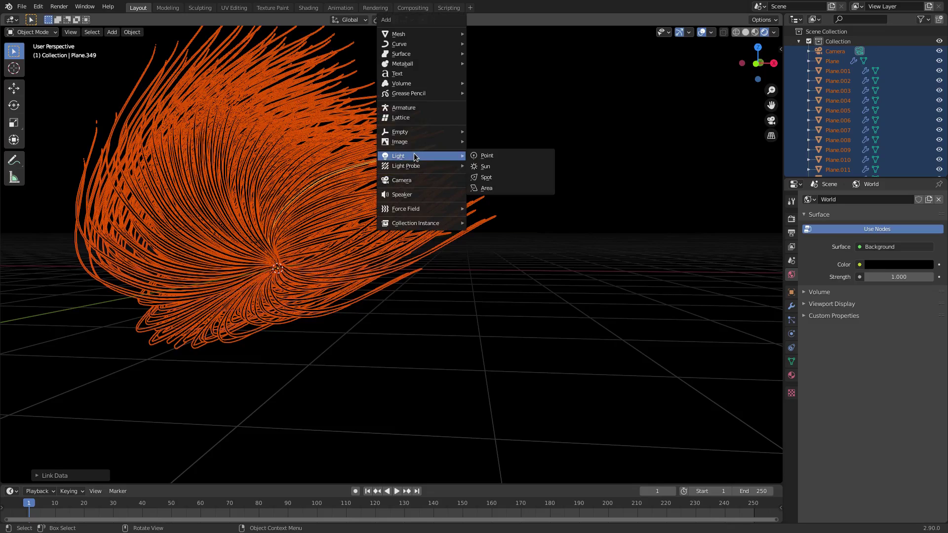
pyautogui.click(531, 158)
pyautogui.moveTo(385, 296); pyautogui.dragTo(398, 295, button='middle')
pyautogui.press('g')
pyautogui.click(667, 239)
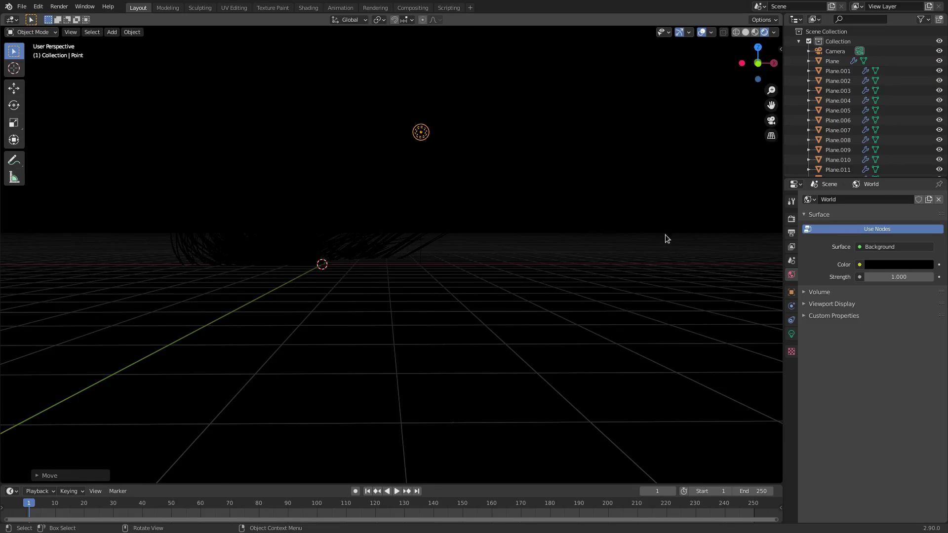
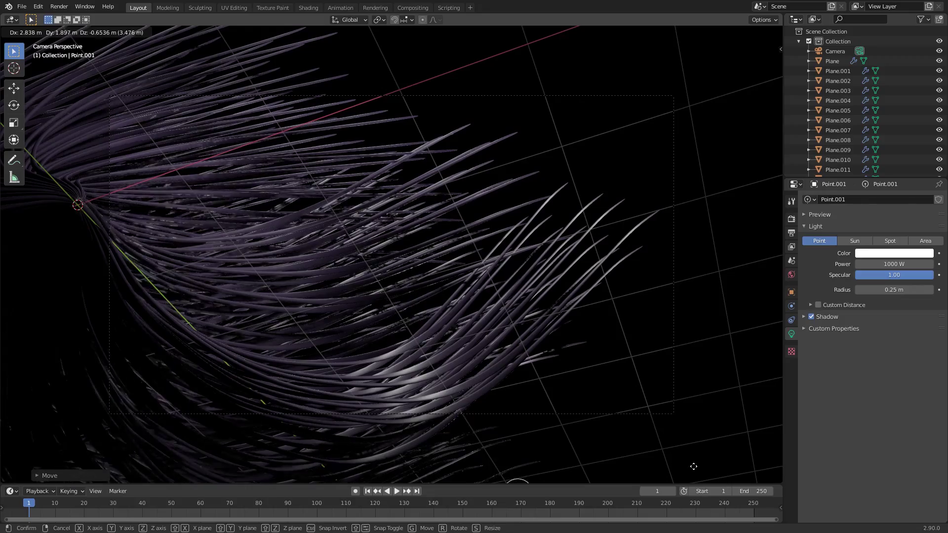
# Duplicate the point light and move the copy about -3.6 m along the global Y axis near the strand tips.
pyautogui.hotkey('shift', 'd')
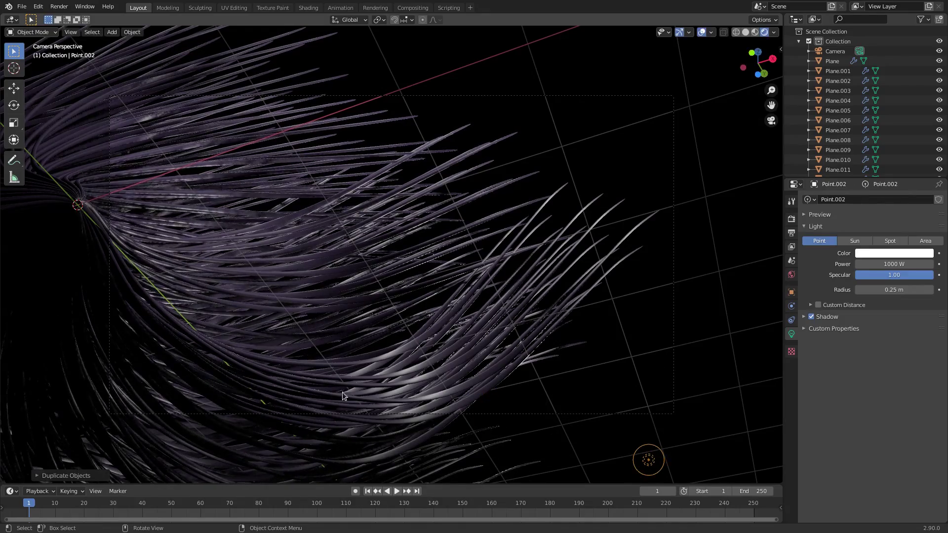
pyautogui.press('y')
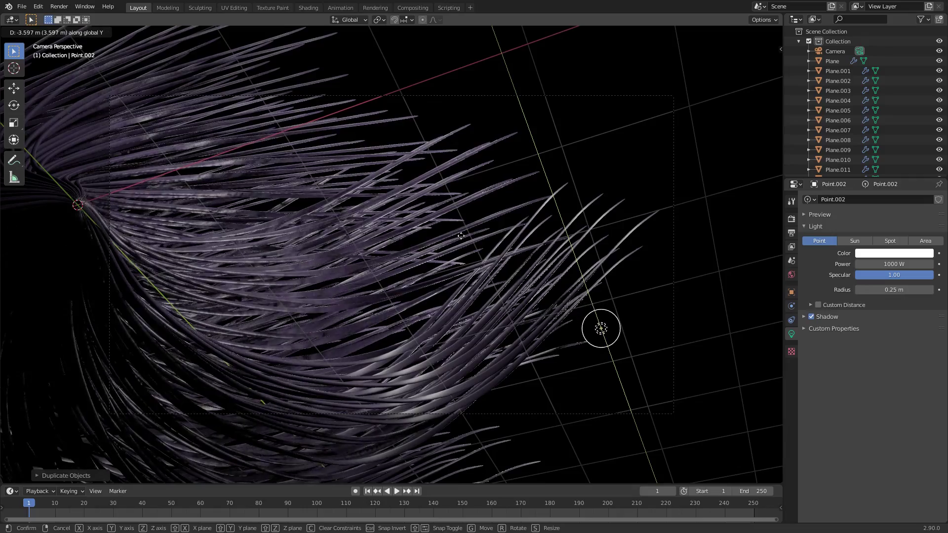
pyautogui.click(457, 258)
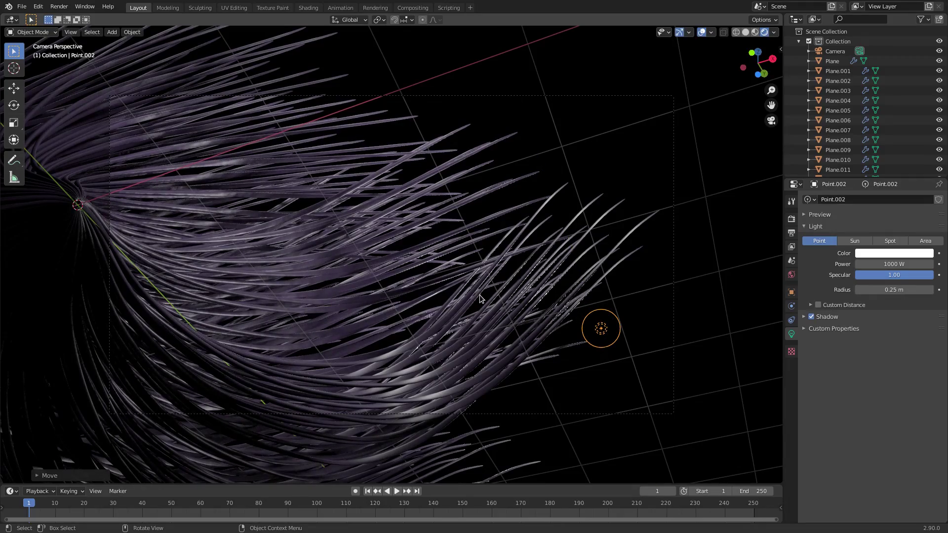
# Try another duplicate of the point light near the tuft's root, and check its effect through the camera.
pyautogui.moveTo(479, 295); pyautogui.dragTo(420, 335, button='middle')
pyautogui.hotkey('shift', 'd')
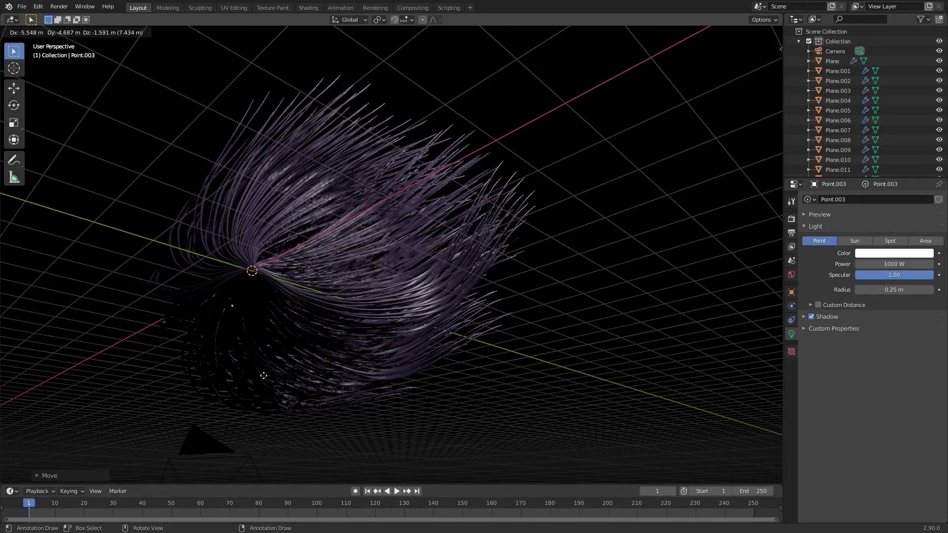
pyautogui.click(263, 376)
pyautogui.press('g')
pyautogui.click(207, 296)
pyautogui.moveTo(276, 301); pyautogui.dragTo(253, 286, button='middle')
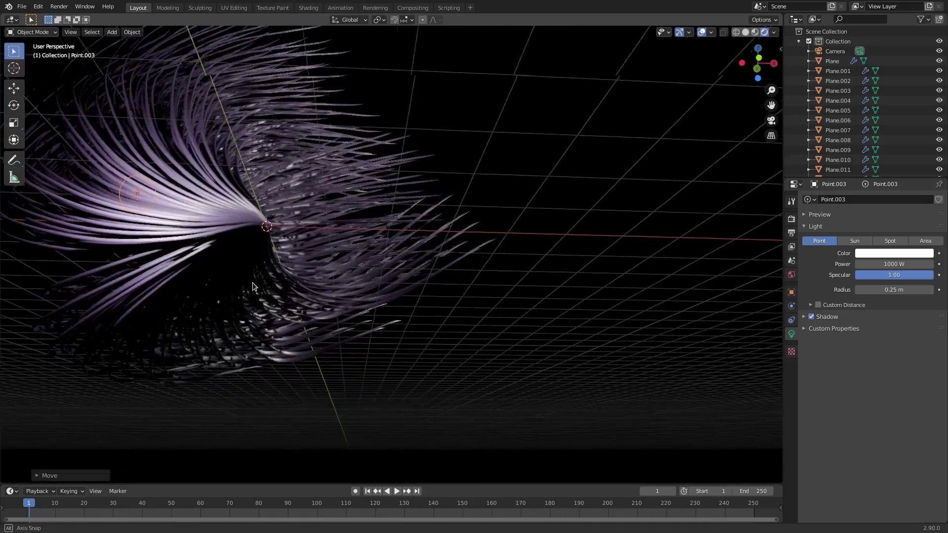
pyautogui.press('g')
pyautogui.click(240, 272)
pyautogui.press('KP_0')
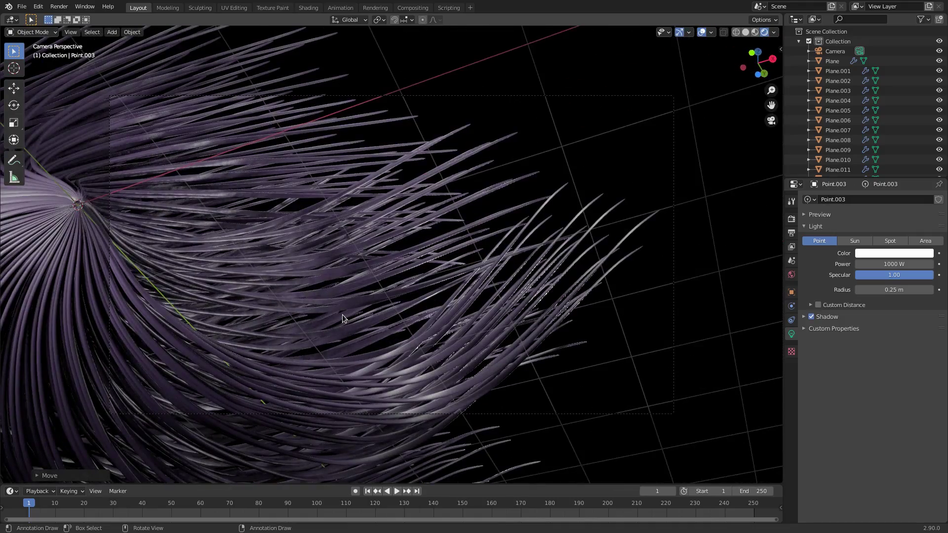
# Try shifting the extra light, including along the global Y axis, and delete it.
pyautogui.press('g')
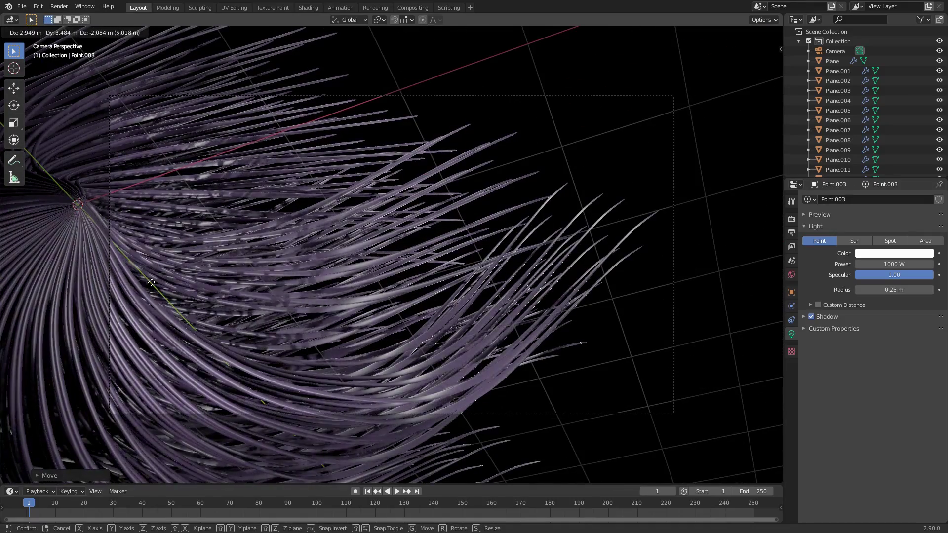
pyautogui.press('y')
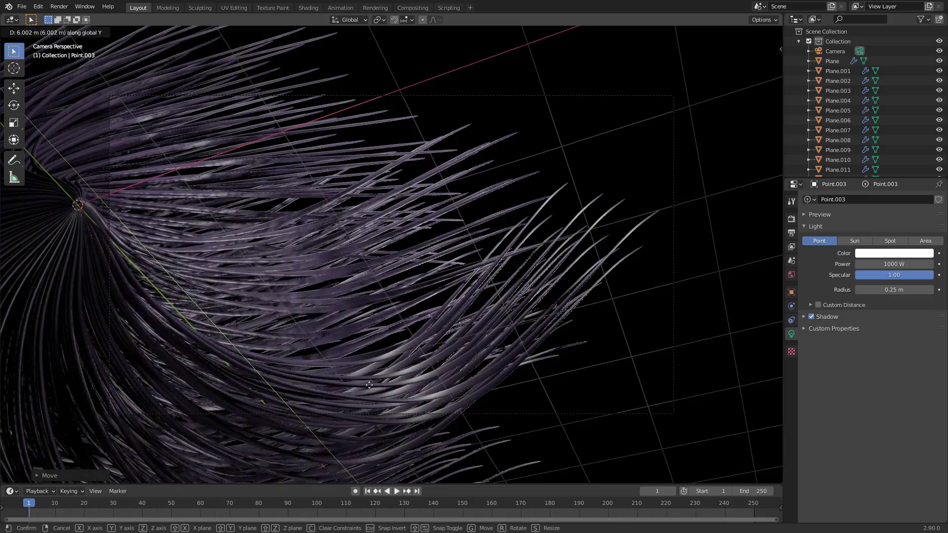
pyautogui.click(327, 362)
pyautogui.press('Delete')
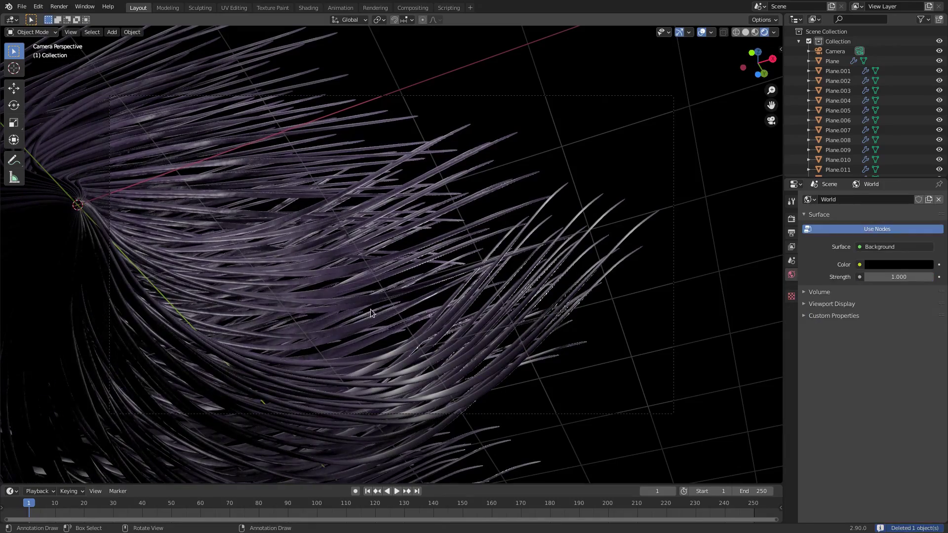
# Select a strand, hide the viewport overlays, and set its material to Metallic 0.752, Specular 1, Specular Tint 1 and Roughness 0.130.
pyautogui.click(391, 266)
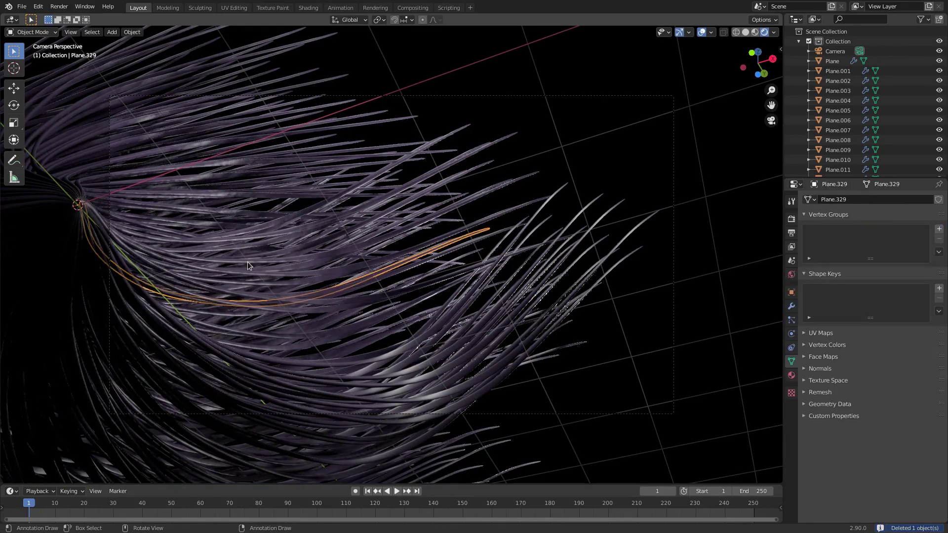
pyautogui.click(702, 32)
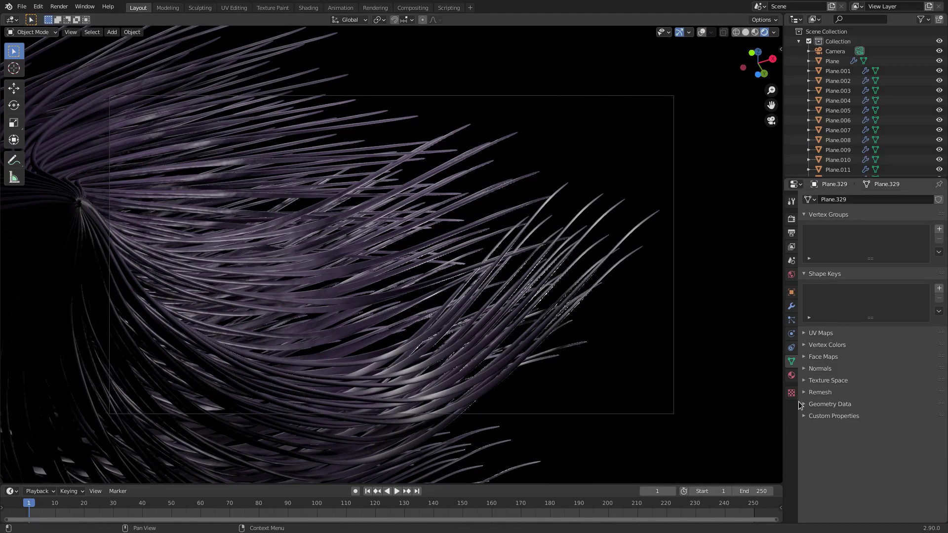
pyautogui.click(792, 375)
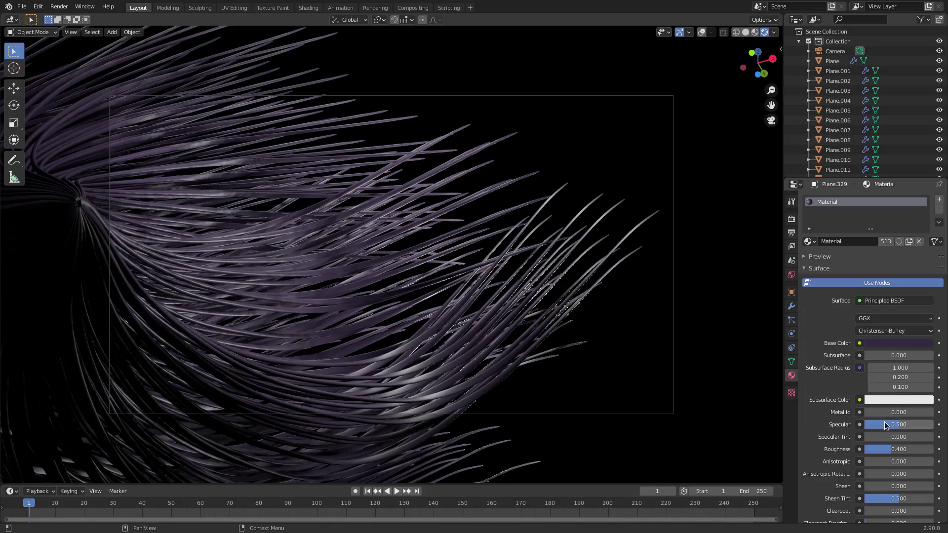
pyautogui.moveTo(884, 422)
pyautogui.mouseDown()
pyautogui.moveTo(919, 423)
pyautogui.moveTo(895, 449)
pyautogui.moveTo(884, 449)
pyautogui.moveTo(931, 437)
pyautogui.moveTo(935, 414)
pyautogui.mouseUp()
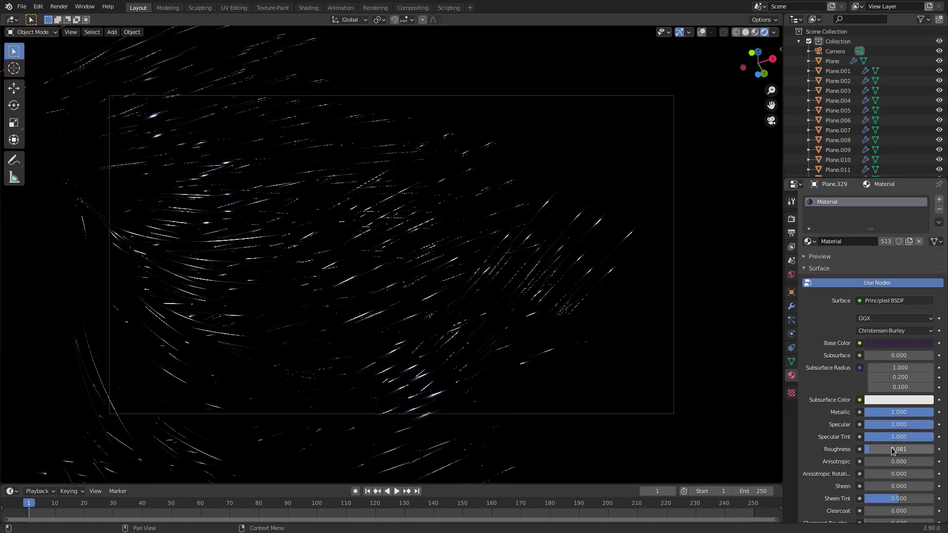
pyautogui.moveTo(907, 416); pyautogui.dragTo(889, 416)
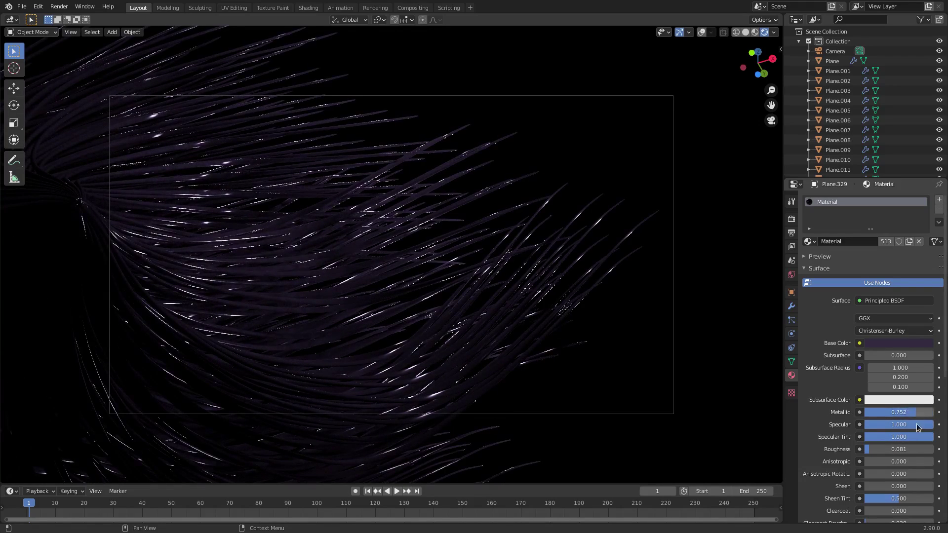
pyautogui.moveTo(894, 450); pyautogui.dragTo(898, 449)
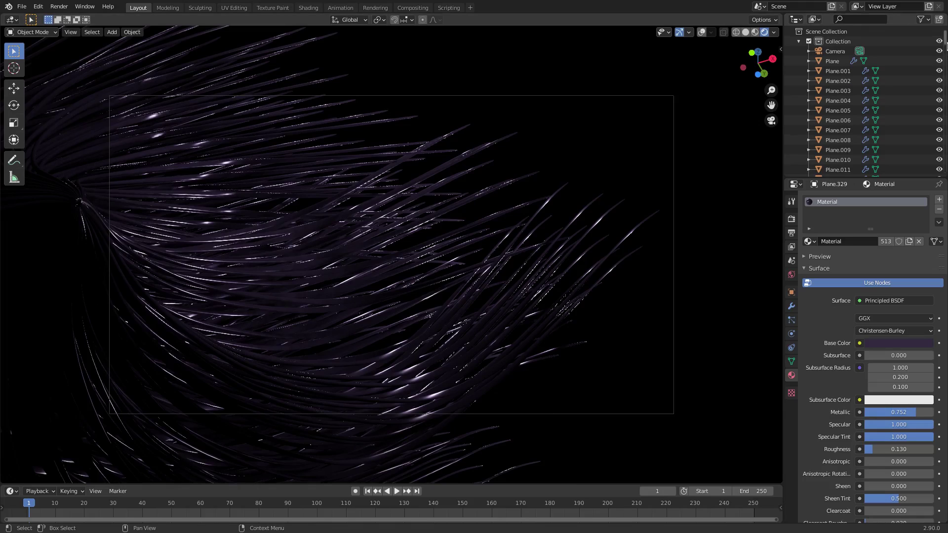
# Toggle the visibility of the three point lights in turn to examine what each contributes to the camera view.
pyautogui.scroll(-20, 830, 158)
pyautogui.click(830, 158)
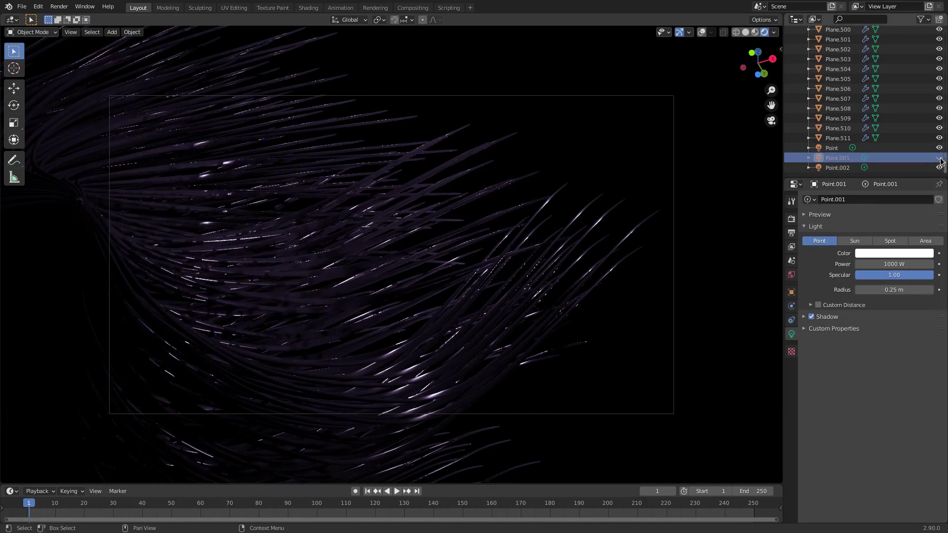
pyautogui.click(940, 168)
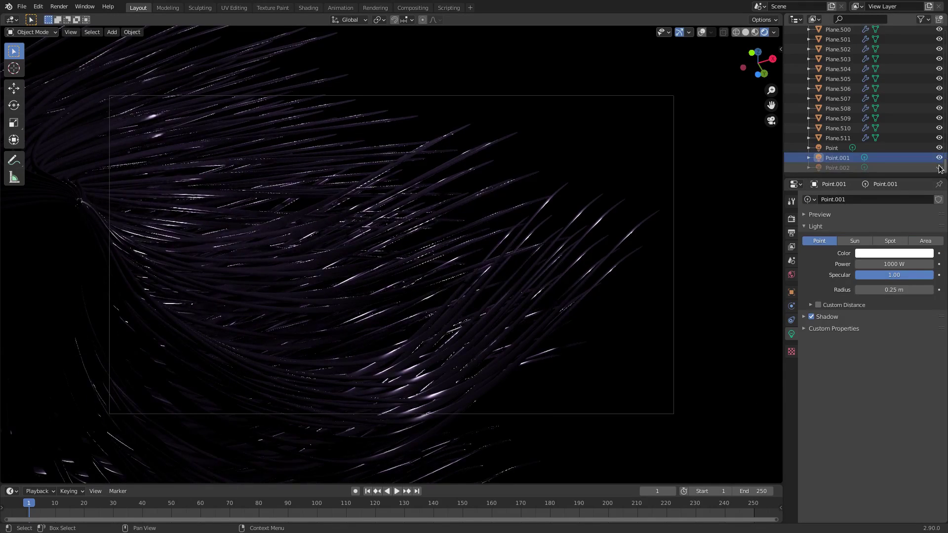
pyautogui.click(939, 149)
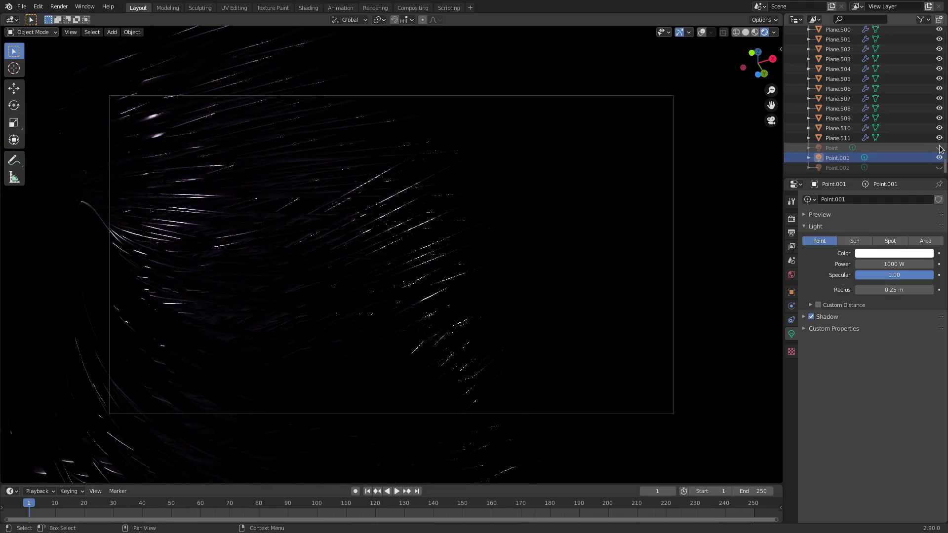
pyautogui.click(839, 168)
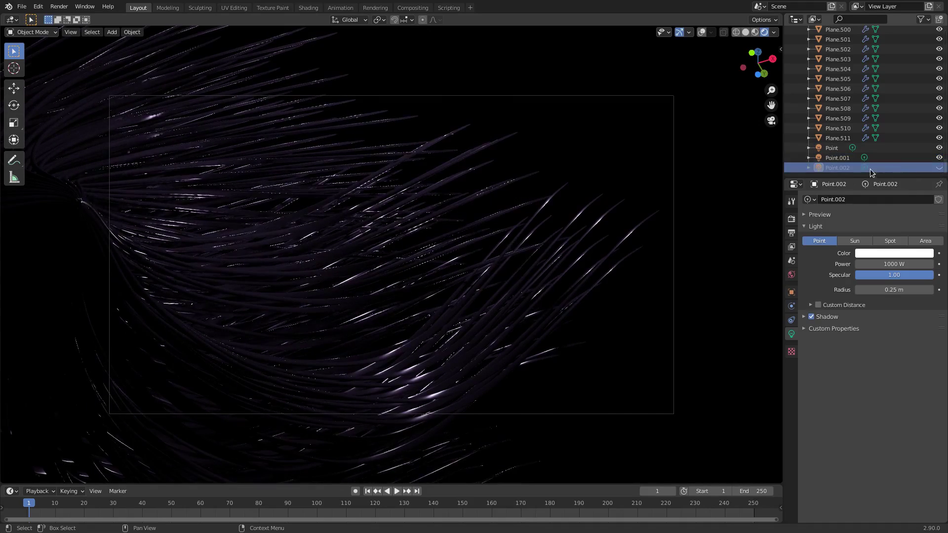
pyautogui.click(940, 168)
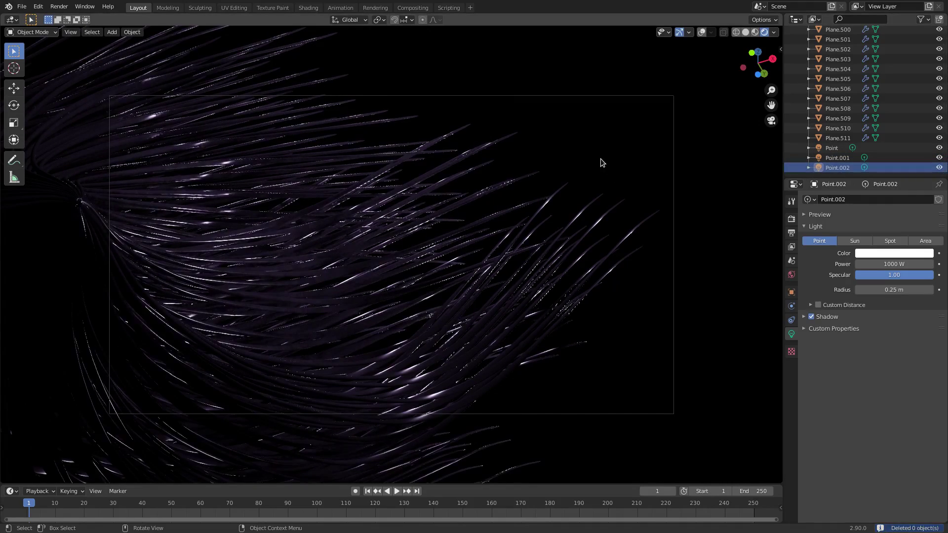
# Show the viewport overlays, delete the third point light Point.002, and check the tuft through the camera.
pyautogui.press('KP_0')
pyautogui.click(703, 33)
pyautogui.moveTo(430, 197)
pyautogui.mouseDown(button='middle')
pyautogui.moveTo(283, 310)
pyautogui.moveTo(209, 337)
pyautogui.moveTo(346, 321)
pyautogui.mouseUp(button='middle')
pyautogui.press('g')
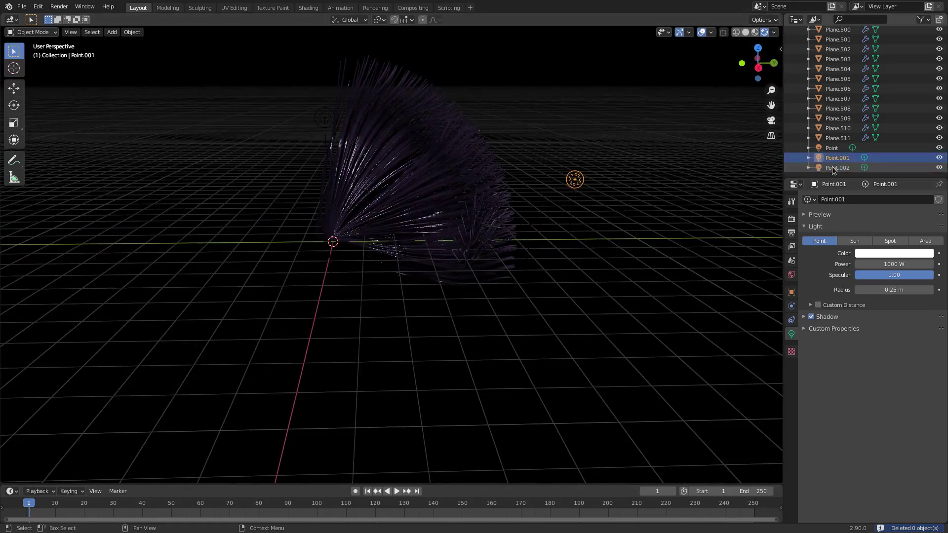
pyautogui.click(572, 235)
pyautogui.press('Delete')
pyautogui.press('KP_0')
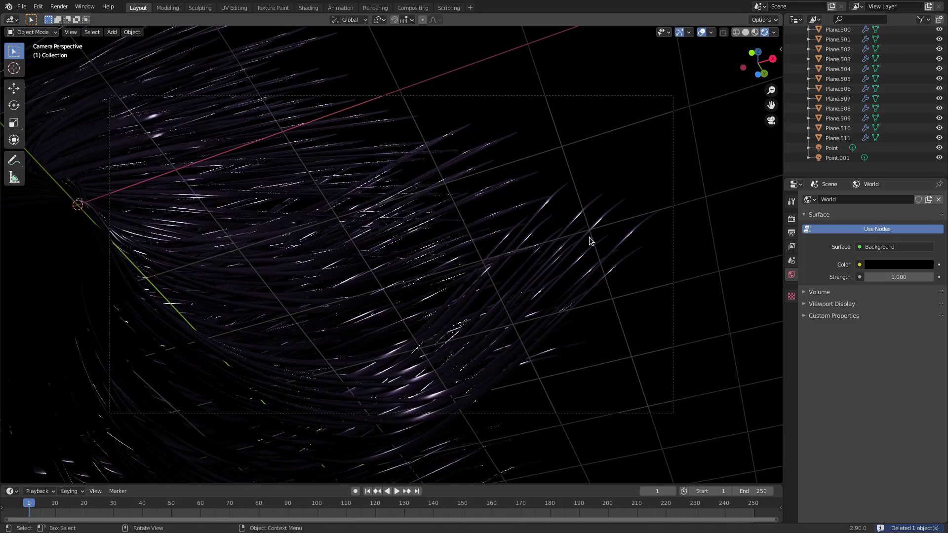
# Select a long strand near the middle of the frame and add a second material with an Emission surface of strength 10.
pyautogui.click(375, 230)
pyautogui.click(368, 194)
pyautogui.click(393, 170)
pyautogui.click(392, 170)
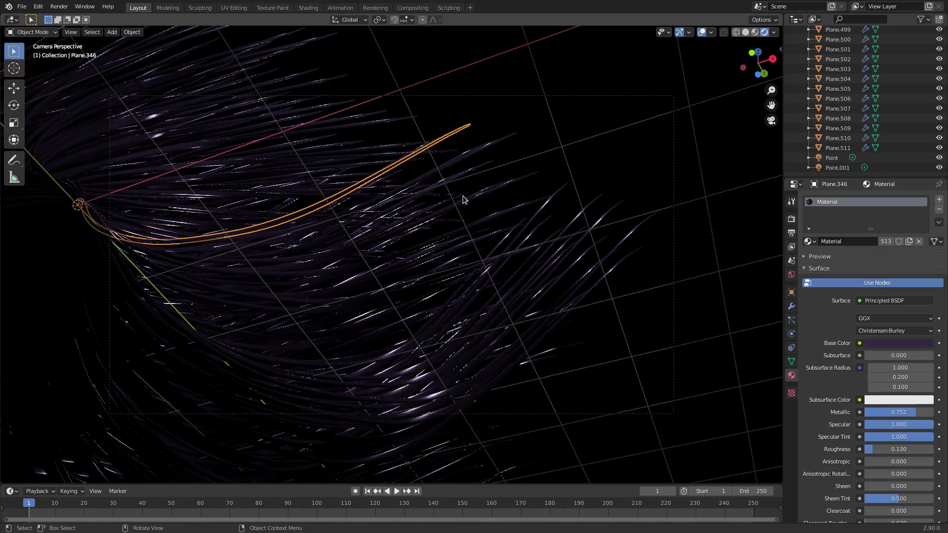
pyautogui.click(466, 157)
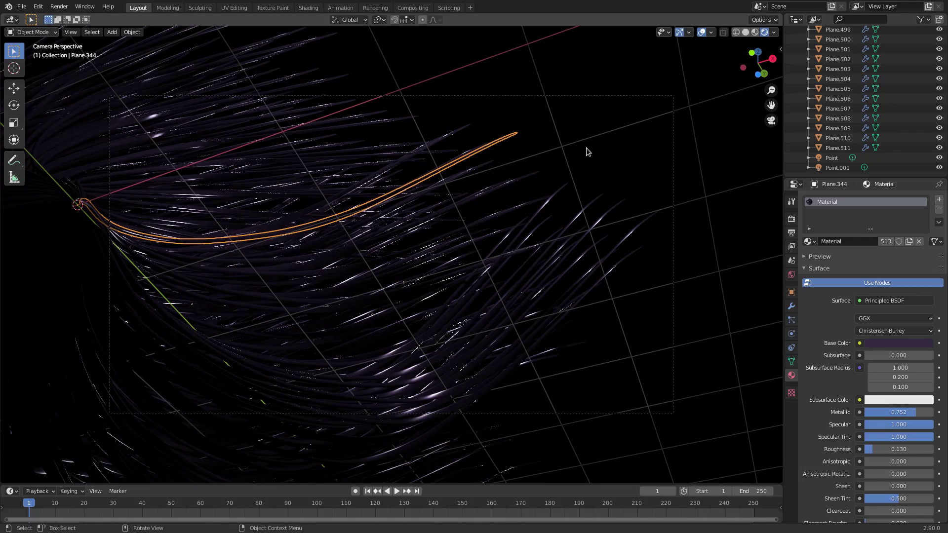
pyautogui.click(940, 200)
pyautogui.click(846, 263)
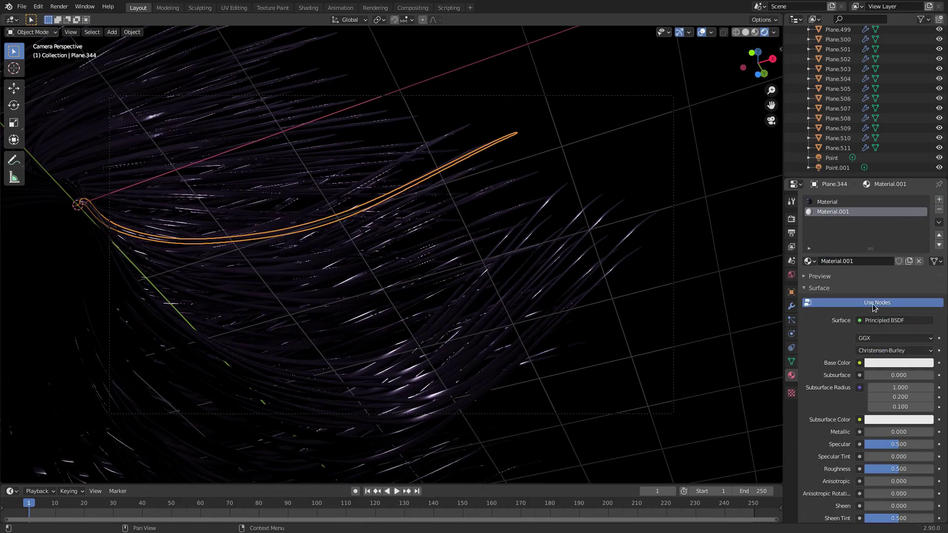
pyautogui.click(891, 321)
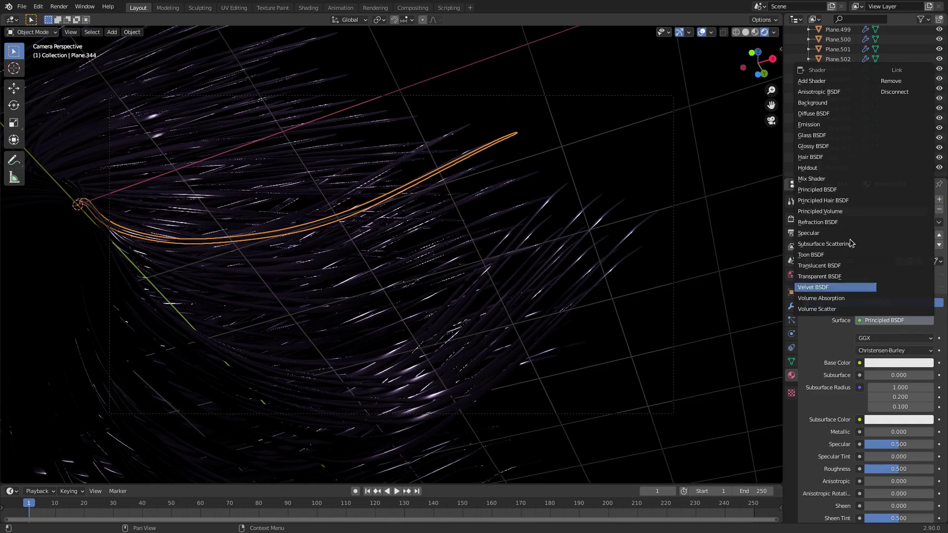
pyautogui.click(830, 126)
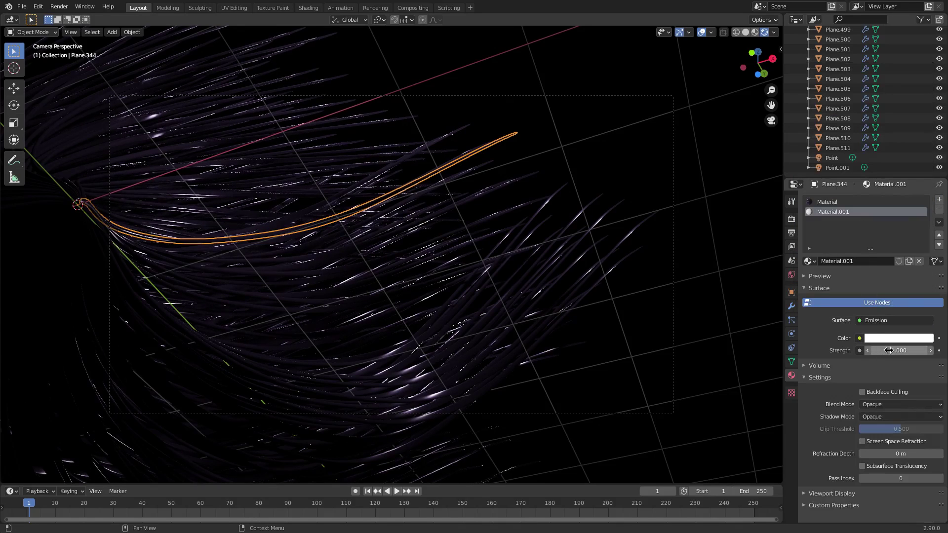
pyautogui.press('Return')
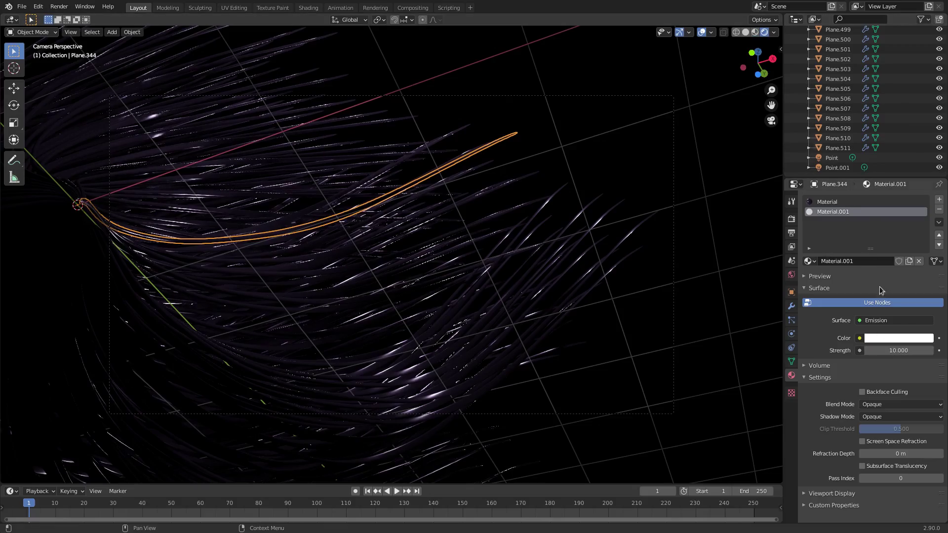
# Inspect the strand with overlays off and remove its original dark purple material slot, keeping only the emission material.
pyautogui.moveTo(672, 144); pyautogui.dragTo(508, 250, button='middle')
pyautogui.moveTo(265, 188); pyautogui.dragTo(701, 65, button='middle')
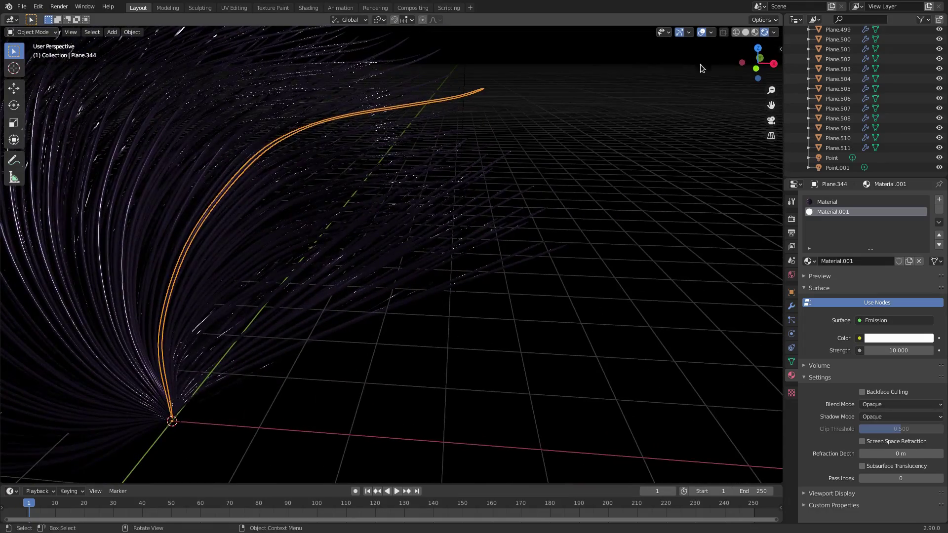
pyautogui.click(702, 33)
pyautogui.moveTo(440, 221); pyautogui.dragTo(758, 63, button='middle')
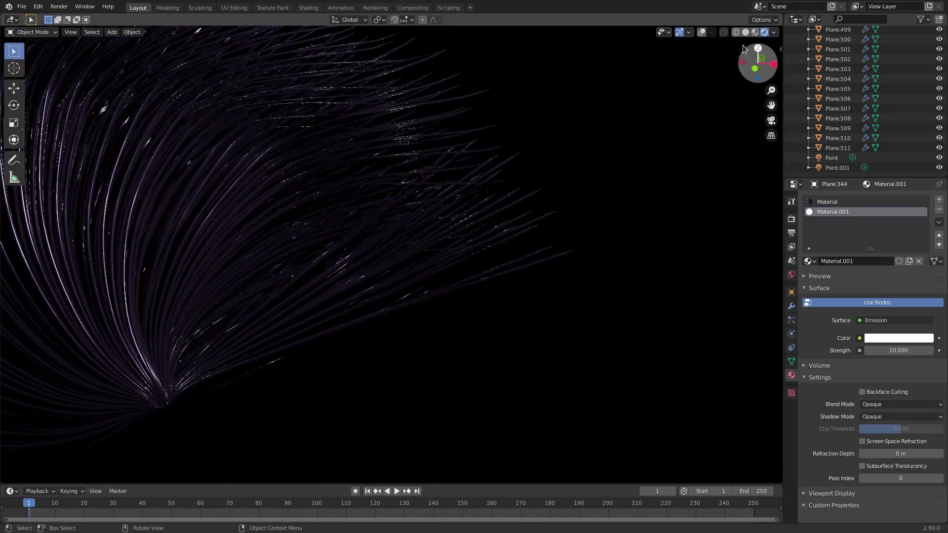
pyautogui.click(702, 32)
pyautogui.click(837, 202)
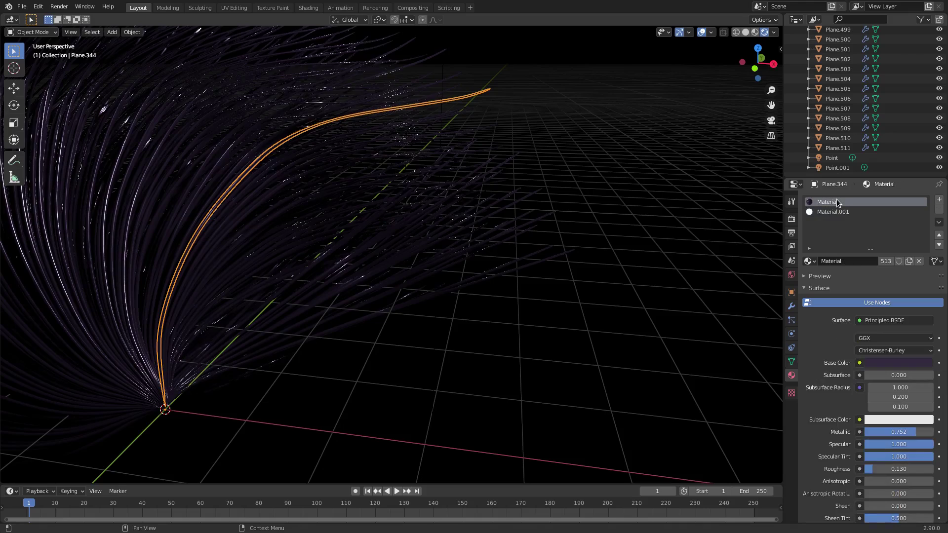
pyautogui.click(837, 212)
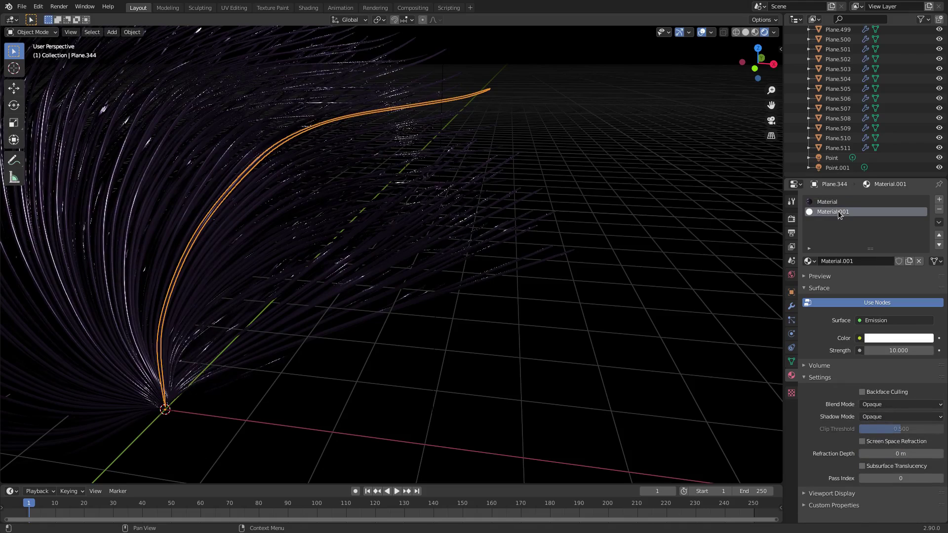
pyautogui.click(896, 202)
pyautogui.click(939, 209)
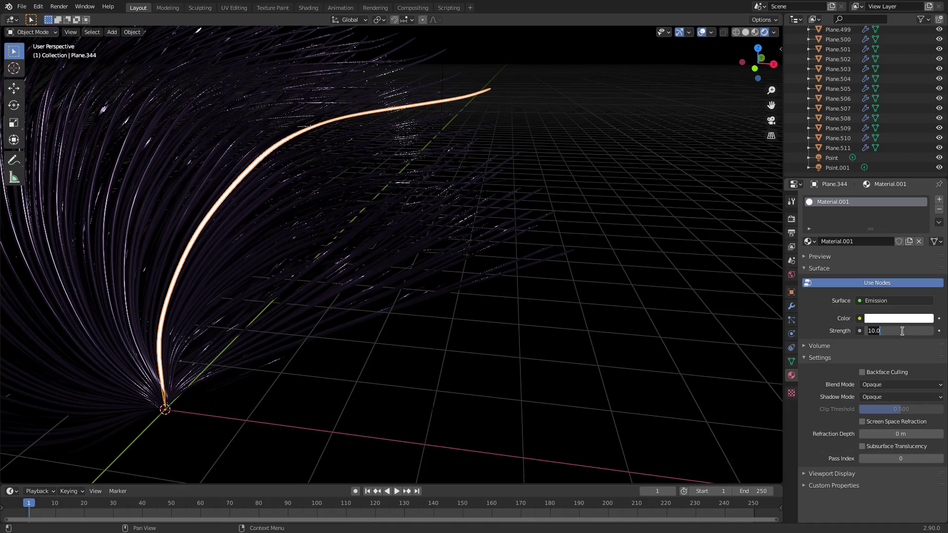
# Set the strand's emission colour to purple with hue 0.731 and saturation 0.671, and view it through the camera.
pyautogui.press('Return')
pyautogui.click(889, 319)
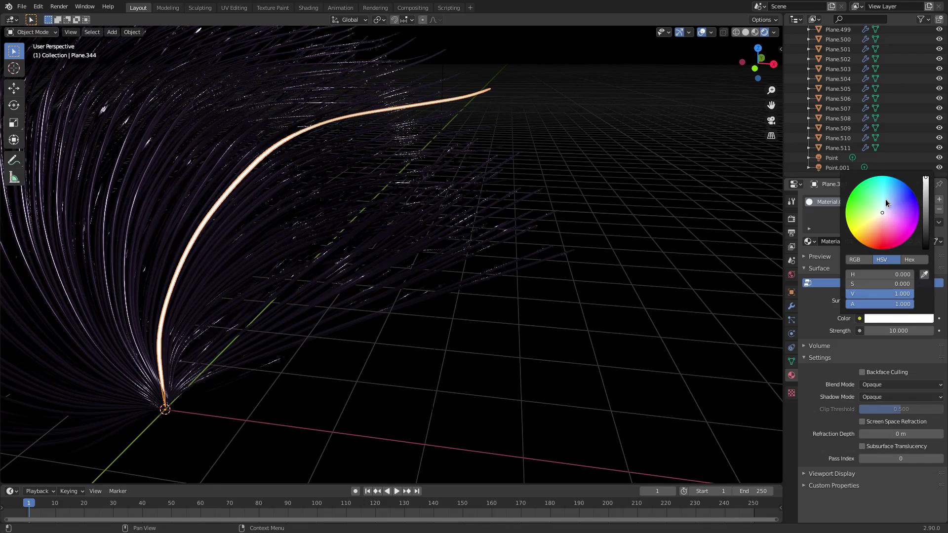
pyautogui.moveTo(889, 225); pyautogui.dragTo(899, 235)
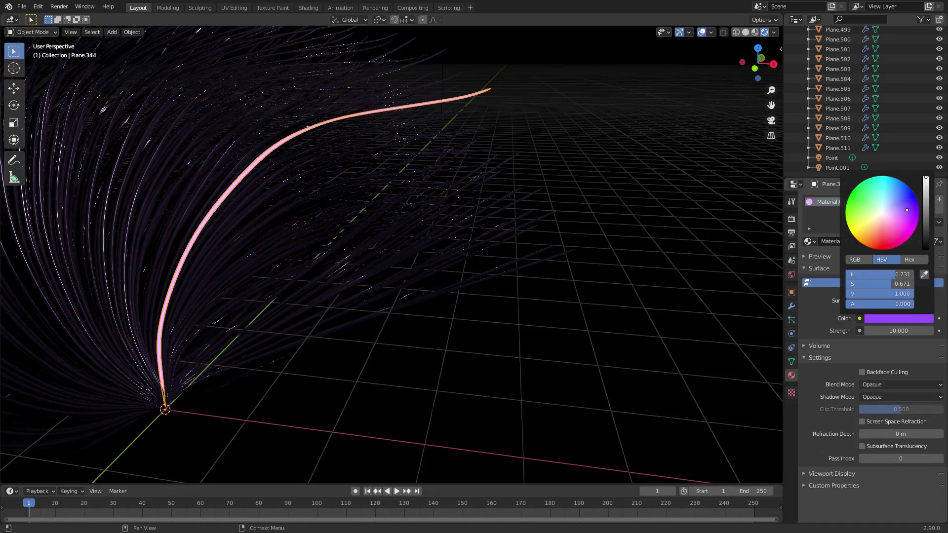
pyautogui.press('KP_0')
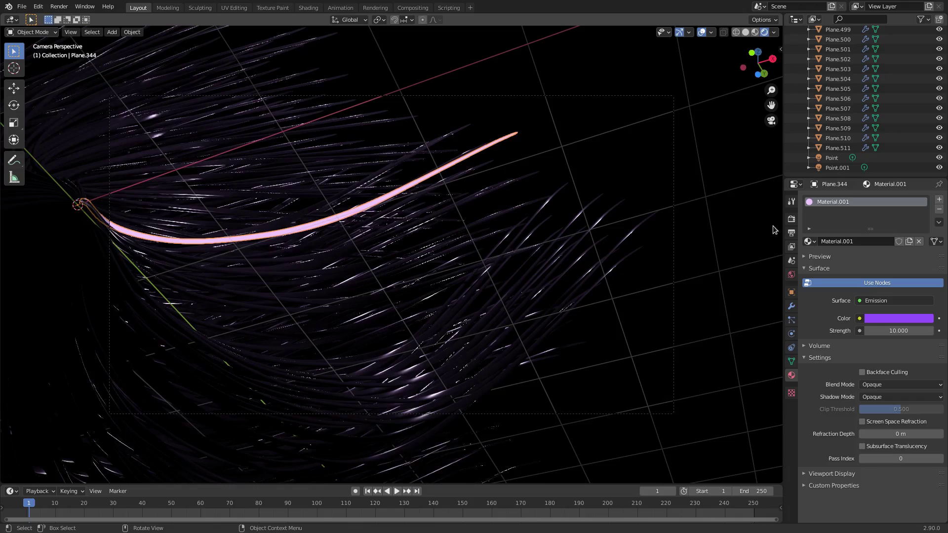
# Enable Bloom for the Eevee render and hide the viewport overlays to view the glow.
pyautogui.click(792, 219)
pyautogui.click(811, 279)
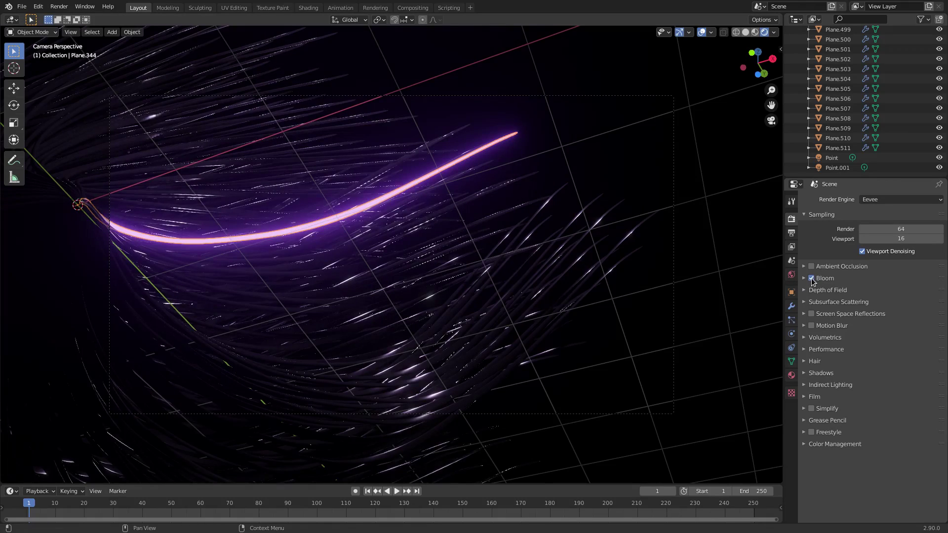
pyautogui.click(702, 32)
pyautogui.scroll(-3, 457, 291)
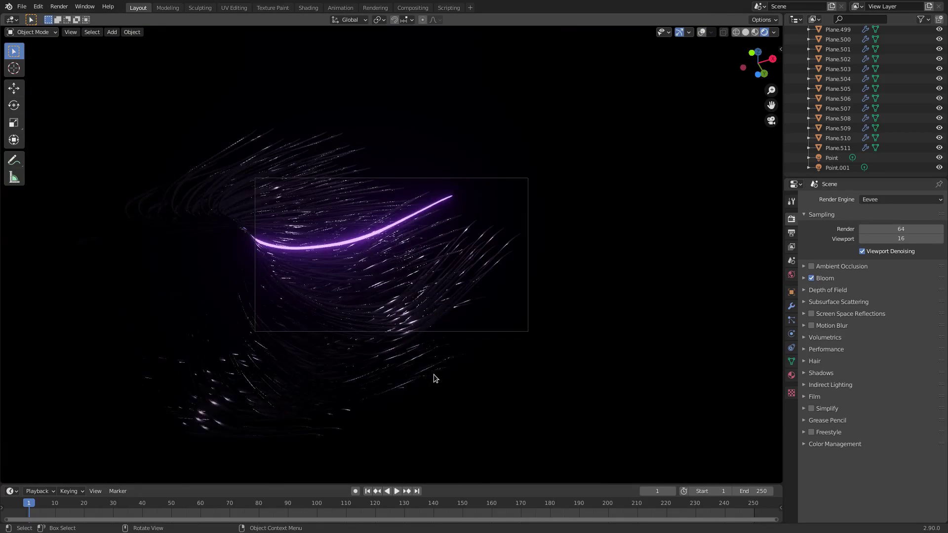
pyautogui.scroll(3, 434, 375)
# Move the glowing strand freely by about 0.22 m, and shift it about 0.26 m along the global Y axis in camera view.
pyautogui.moveTo(282, 187); pyautogui.dragTo(314, 368, button='middle')
pyautogui.press('g')
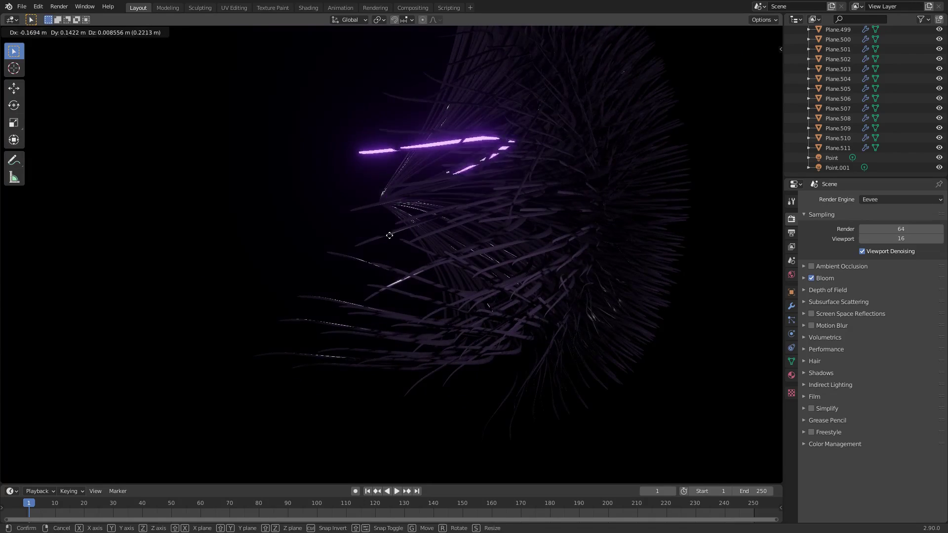
pyautogui.click(387, 236)
pyautogui.press('KP_0')
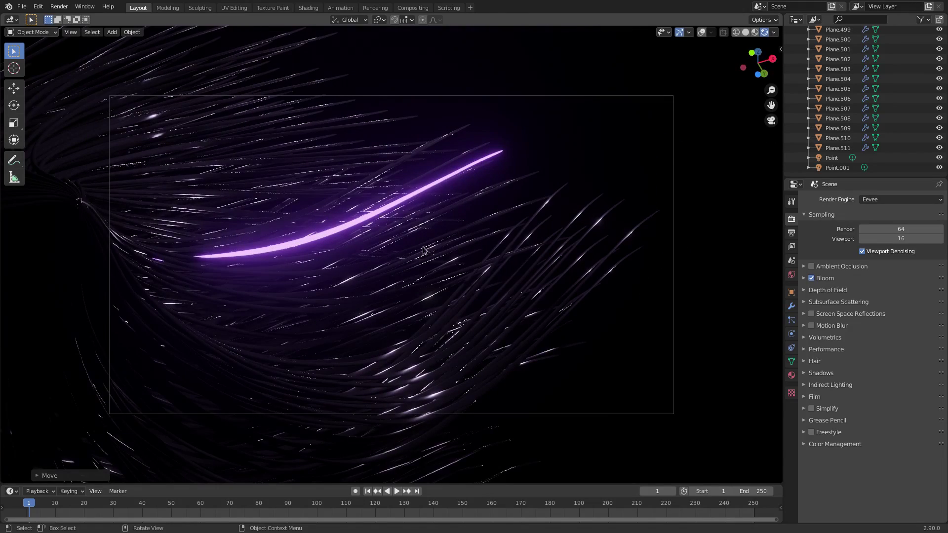
pyautogui.press('g')
pyautogui.press('y')
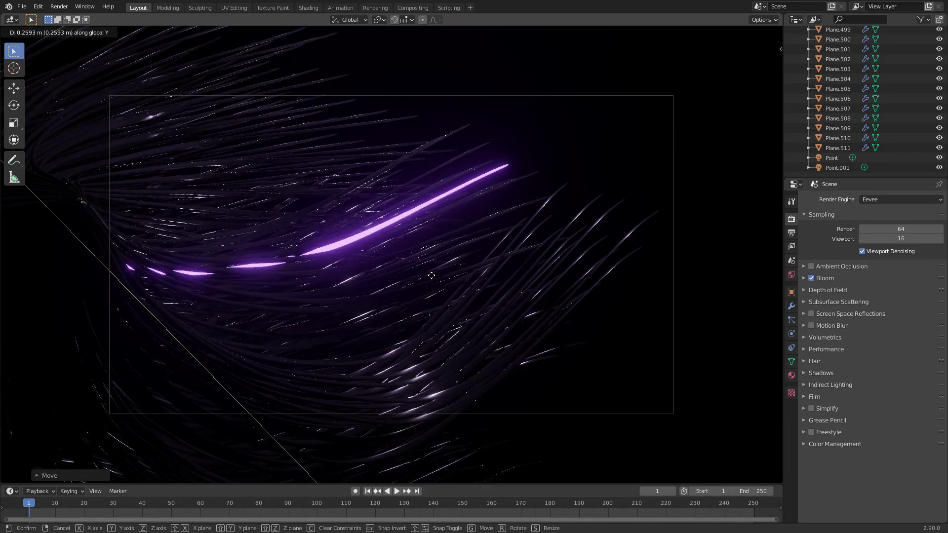
pyautogui.click(431, 276)
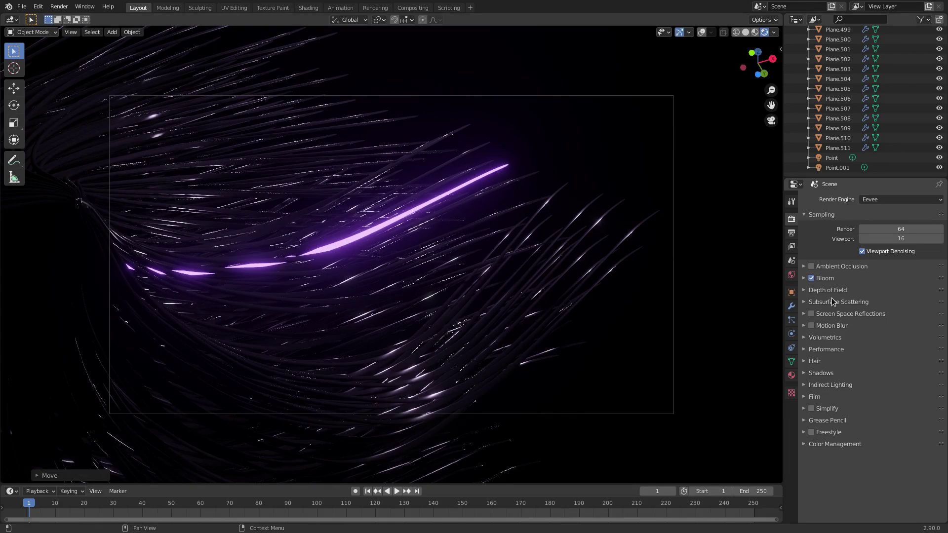
# Enable Screen Space Reflections and delete the point light named Point.
pyautogui.click(811, 314)
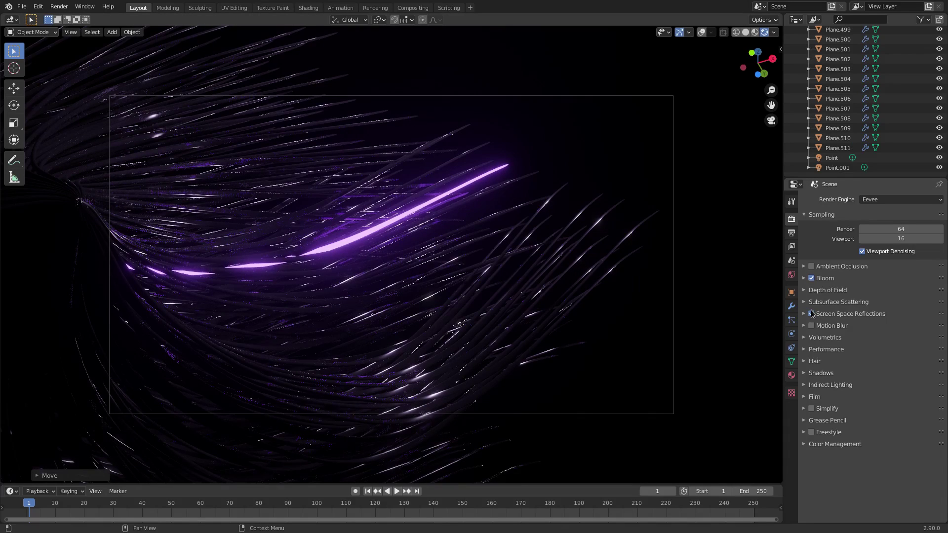
pyautogui.click(834, 158)
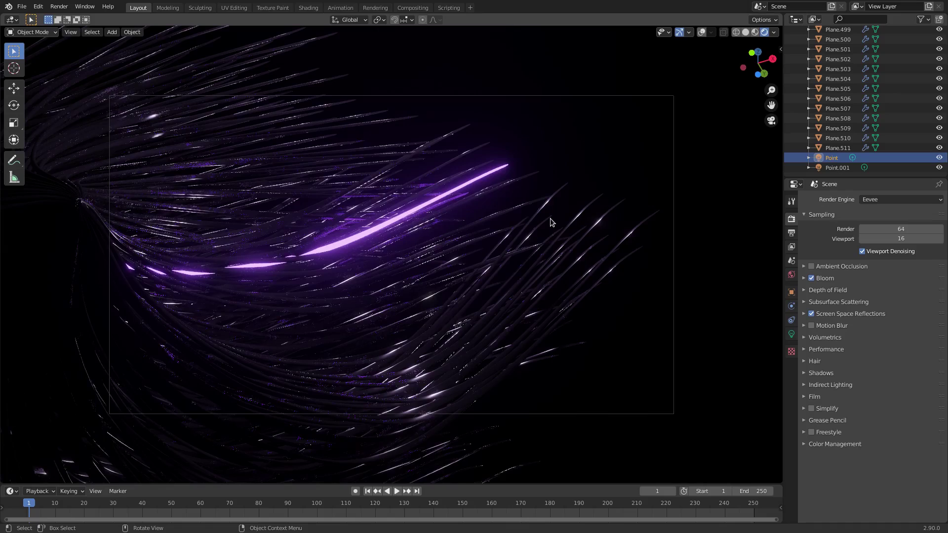
pyautogui.press('Delete')
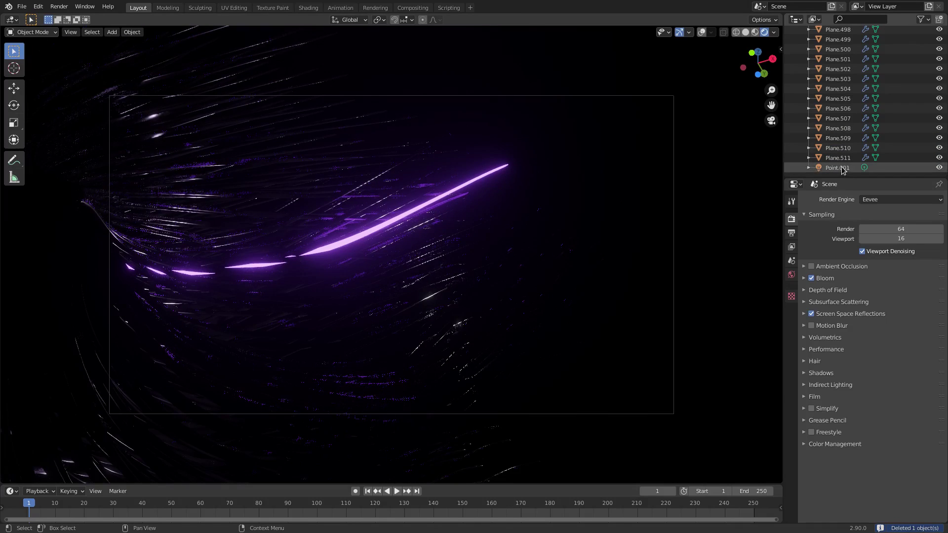
pyautogui.hotkey('ctrl', 'z')
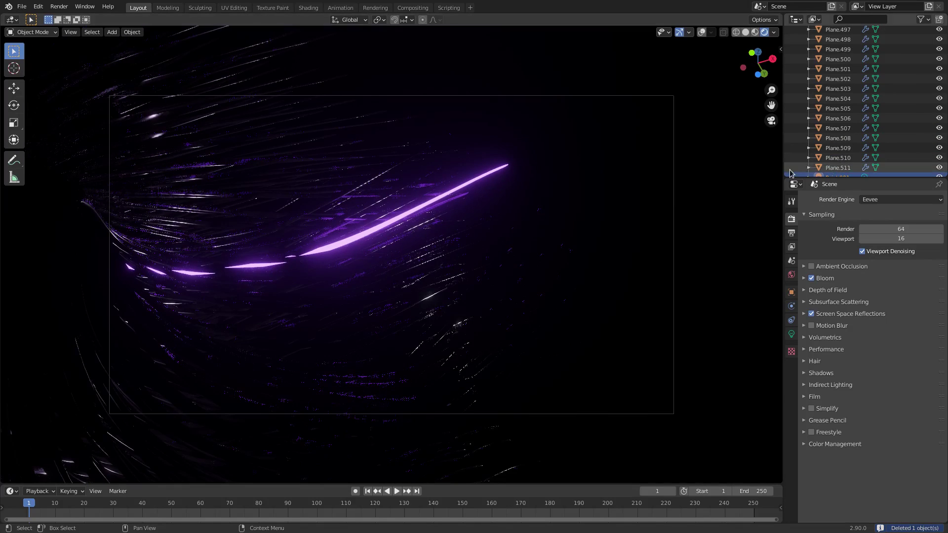
# Reposition the remaining point light around the tuft, select a dark strand, and return to the camera view.
pyautogui.moveTo(618, 222); pyautogui.dragTo(637, 250, button='middle')
pyautogui.press('g')
pyautogui.click(392, 295)
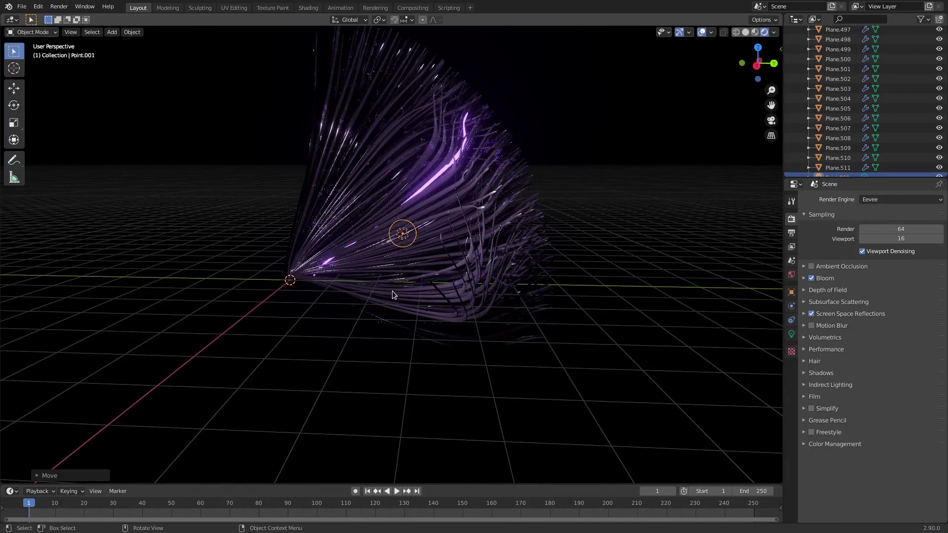
pyautogui.moveTo(392, 295); pyautogui.dragTo(302, 110, button='middle')
pyautogui.press('g')
pyautogui.click(316, 70)
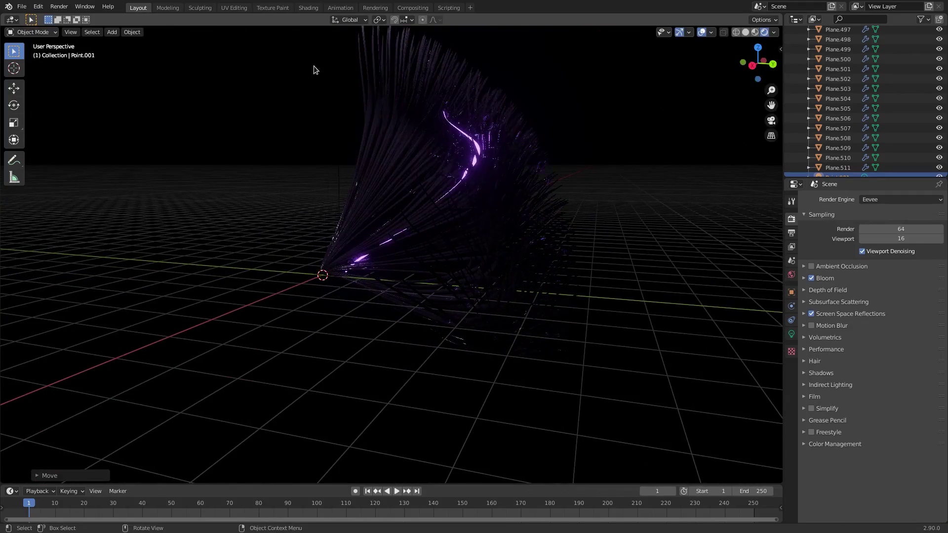
pyautogui.moveTo(317, 69); pyautogui.dragTo(432, 85, button='middle')
pyautogui.click(432, 85)
pyautogui.press('KP_0')
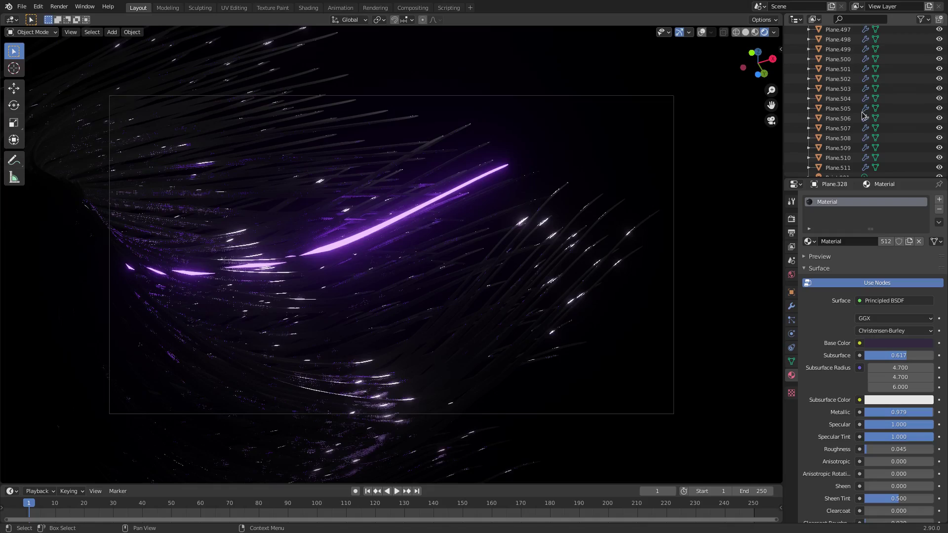
# Enable Depth of Field on the camera with an F-Stop of 0.1 and a Focus Distance of 11 m.
pyautogui.moveTo(946, 136); pyautogui.dragTo(945, 30)
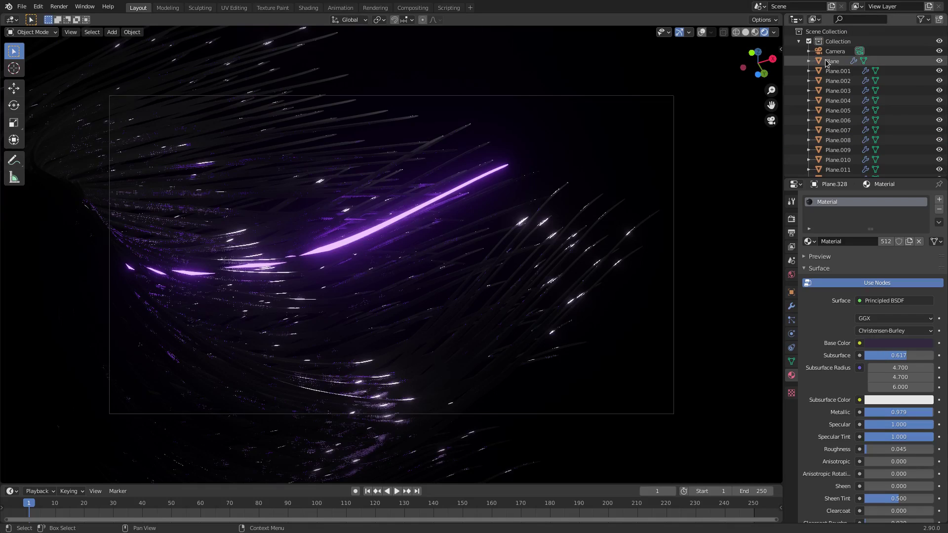
pyautogui.click(835, 51)
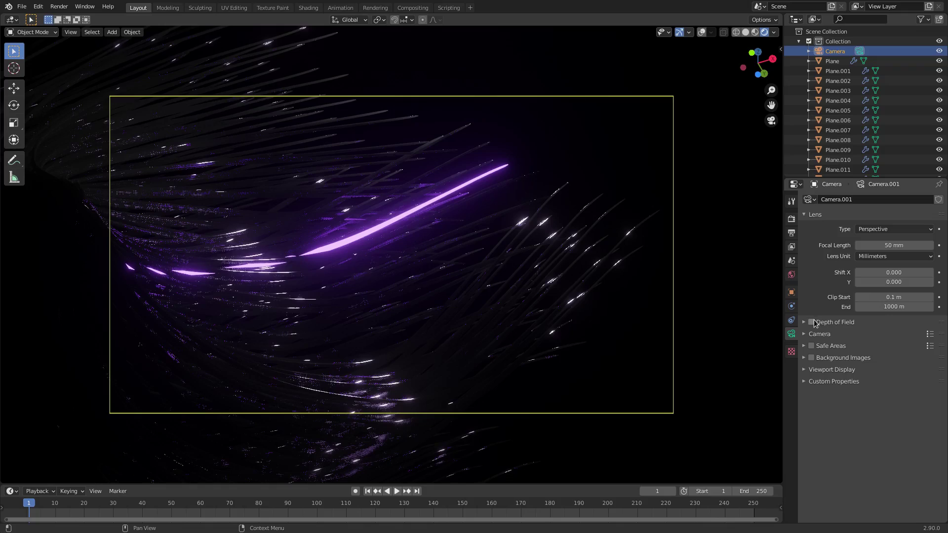
pyautogui.click(814, 322)
pyautogui.click(817, 324)
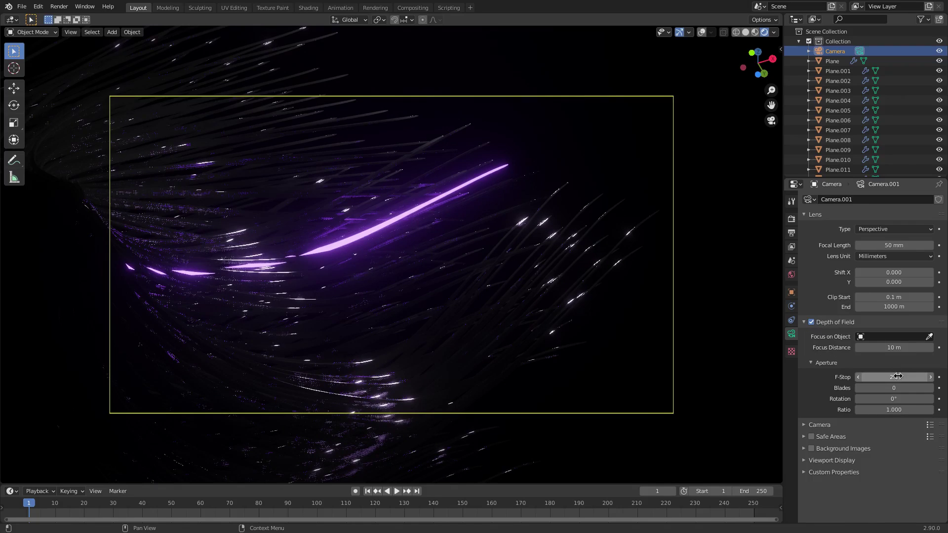
pyautogui.moveTo(897, 377); pyautogui.dragTo(888, 348)
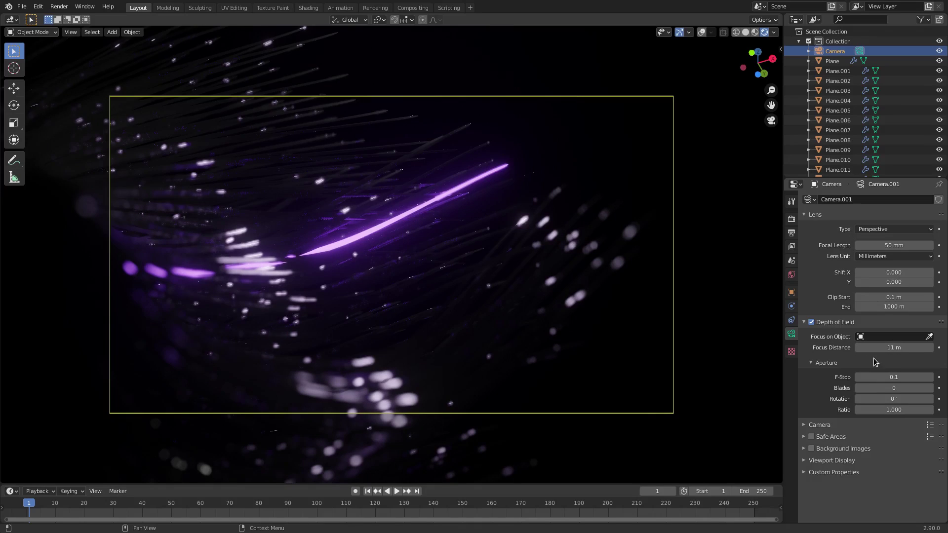
# Select the point light Point.001 and set its colour to green with hue 0.384, saturation 1 and value 1.
pyautogui.scroll(-20, 840, 128)
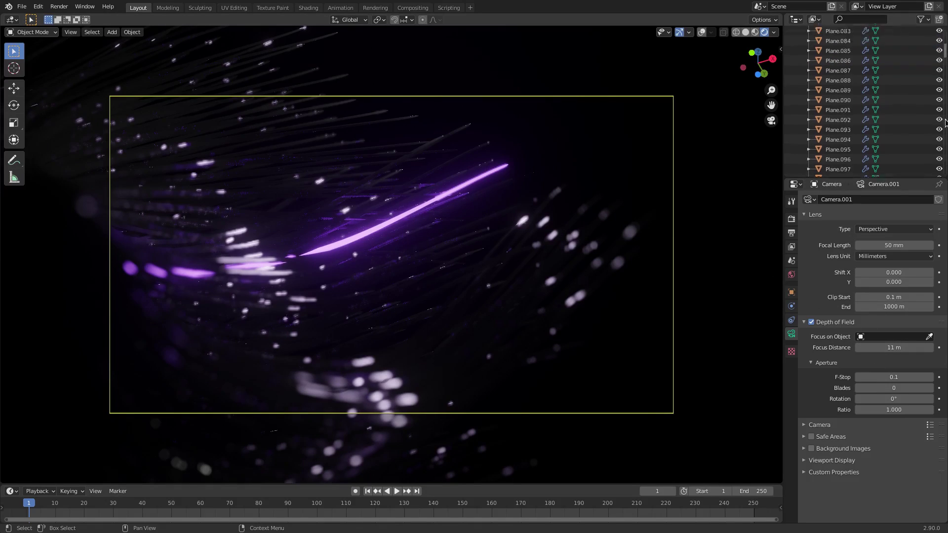
pyautogui.scroll(-2, 947, 166)
pyautogui.click(839, 168)
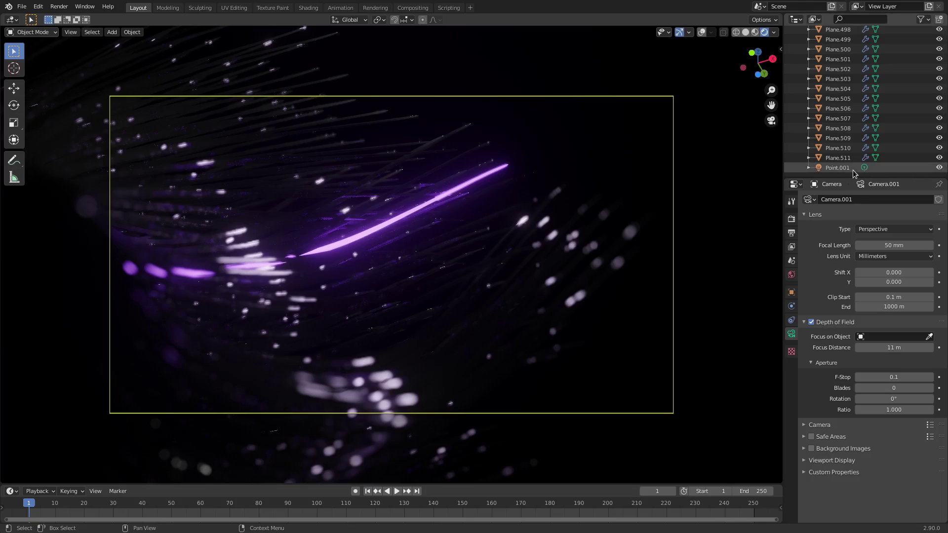
pyautogui.click(894, 253)
pyautogui.click(903, 163)
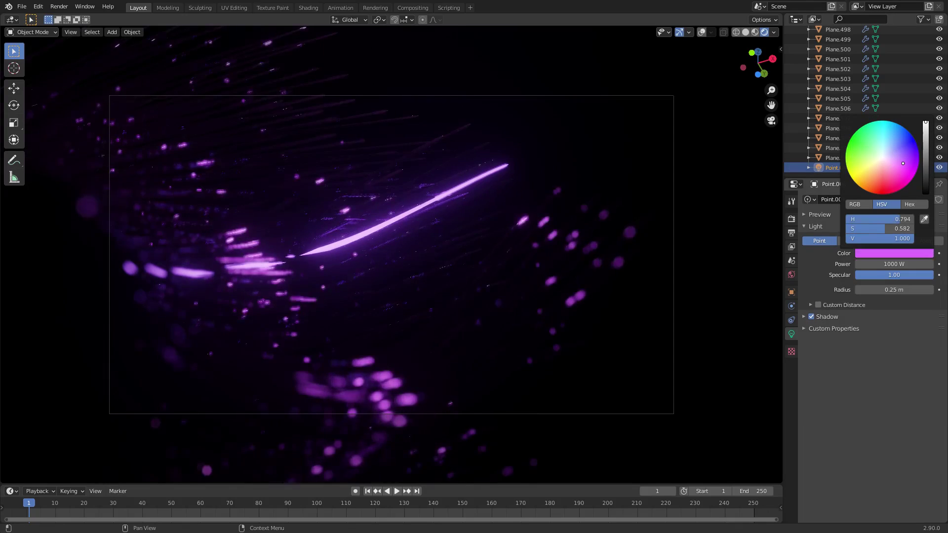
pyautogui.moveTo(904, 163)
pyautogui.mouseDown()
pyautogui.moveTo(905, 152)
pyautogui.moveTo(870, 127)
pyautogui.moveTo(862, 136)
pyautogui.moveTo(870, 123)
pyautogui.moveTo(858, 130)
pyautogui.mouseUp()
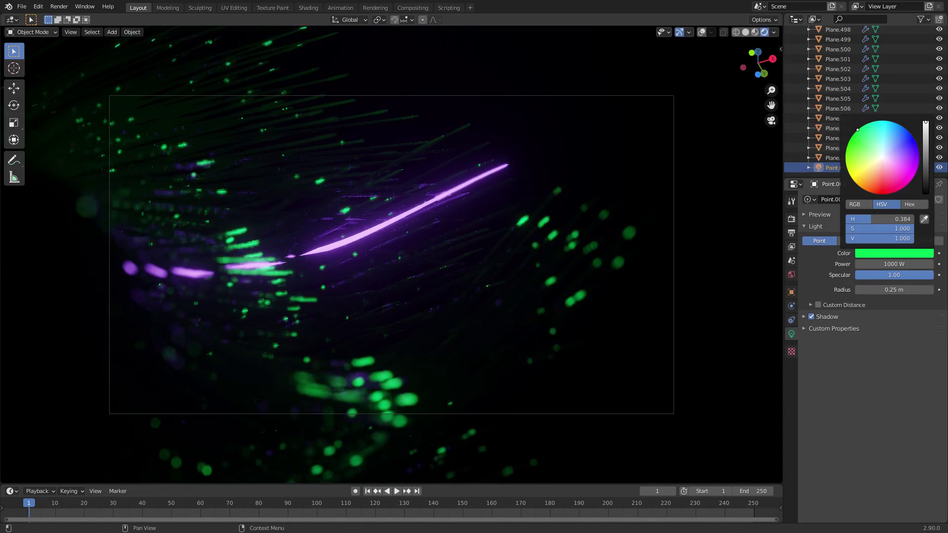
# Select the glowing purple strand and try an emission strength of 20, settling on 50.
pyautogui.click(350, 241)
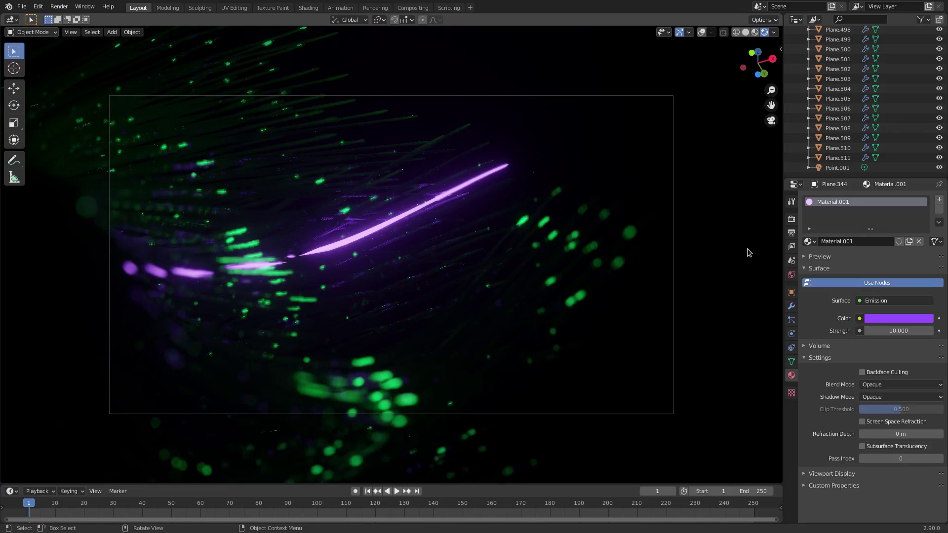
pyautogui.click(905, 327)
pyautogui.write('20')
pyautogui.press('Return')
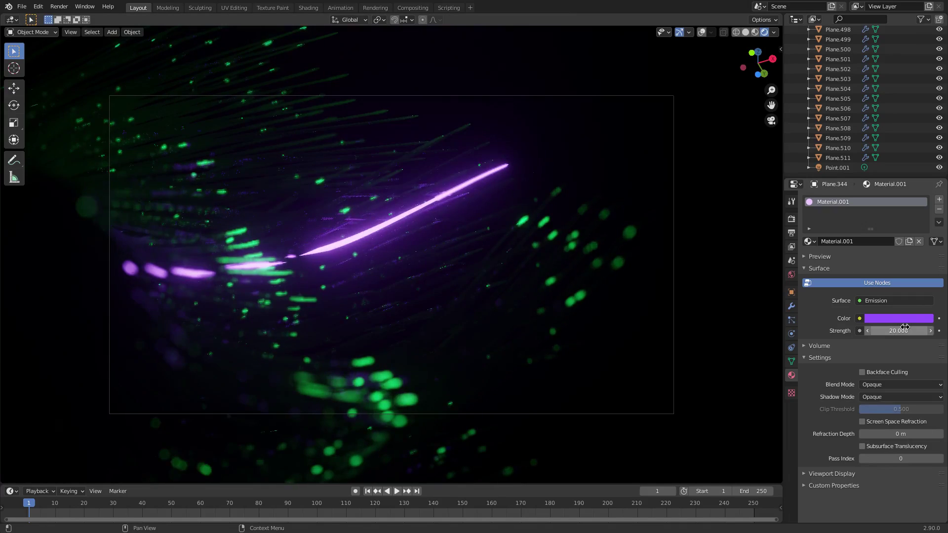
pyautogui.press('Return')
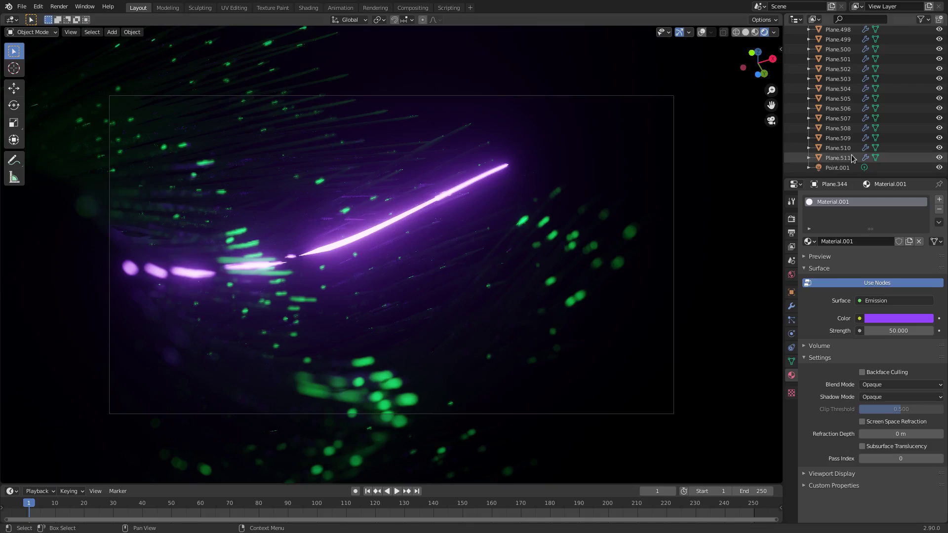
# Select the point light Point.001 and move it freely in camera view to redistribute the highlights on the dark strands.
pyautogui.click(838, 168)
pyautogui.press('g')
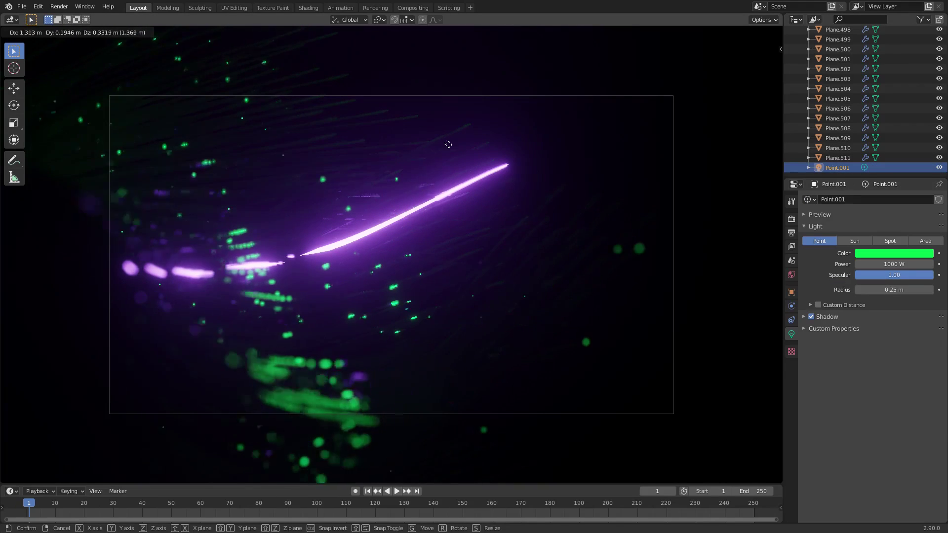
pyautogui.click(469, 262)
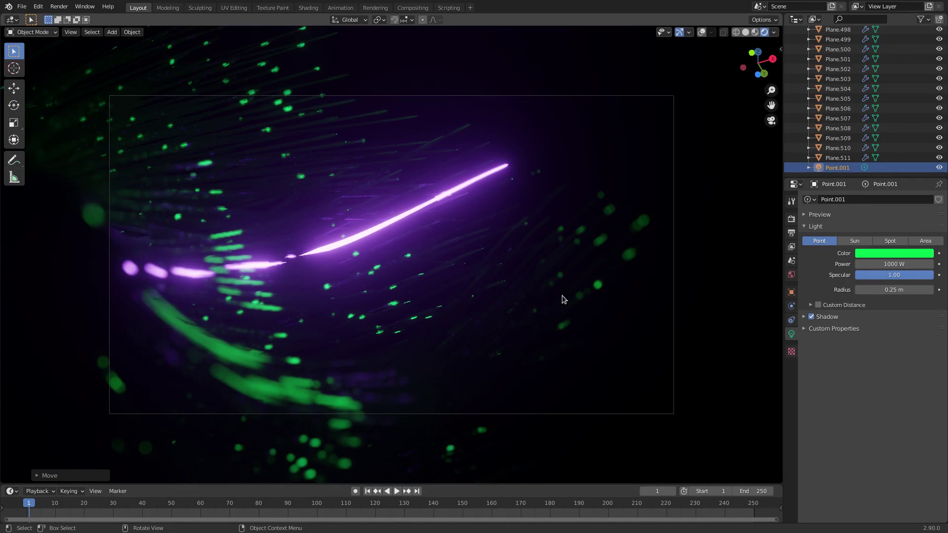
pyautogui.scroll(2, 565, 292)
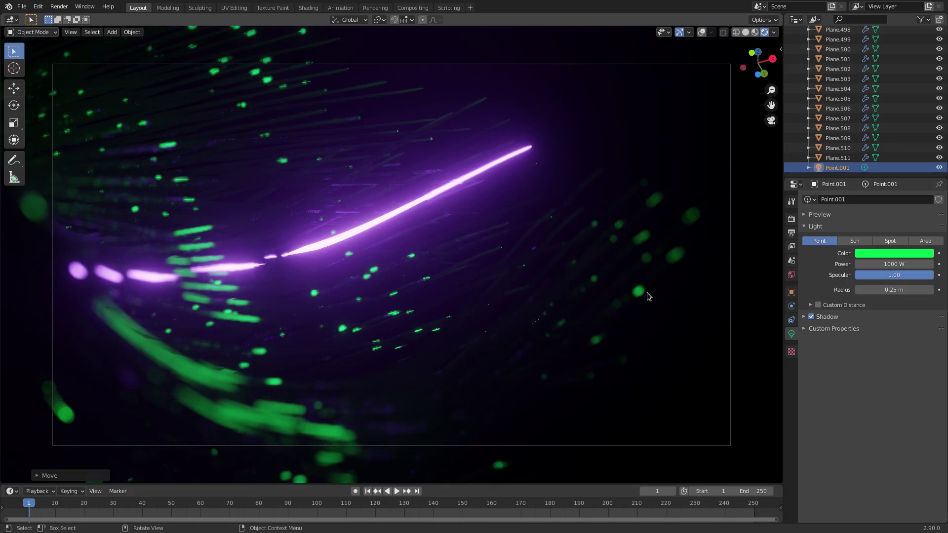
# Change the point light's colour to violet with hue 0.756, saturation 1 and value 1.
pyautogui.click(899, 253)
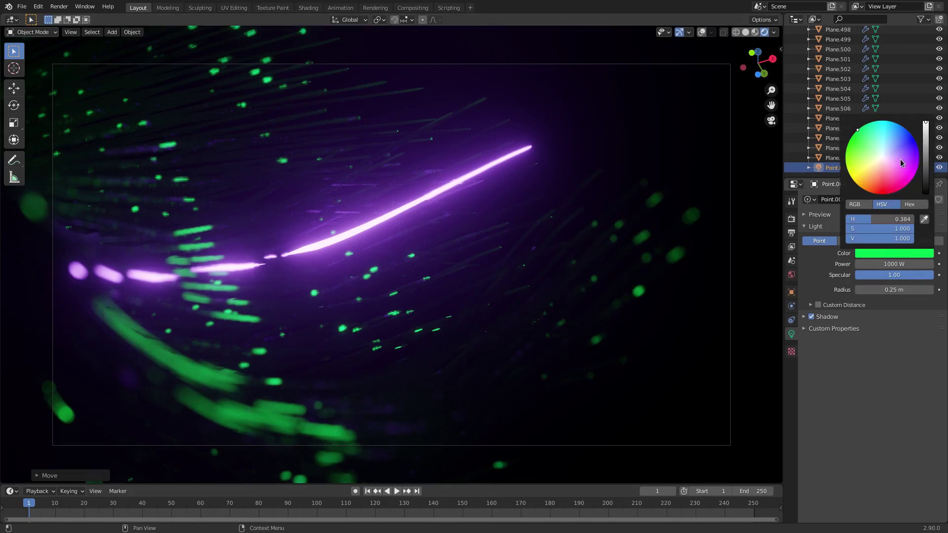
pyautogui.moveTo(901, 163); pyautogui.dragTo(902, 150)
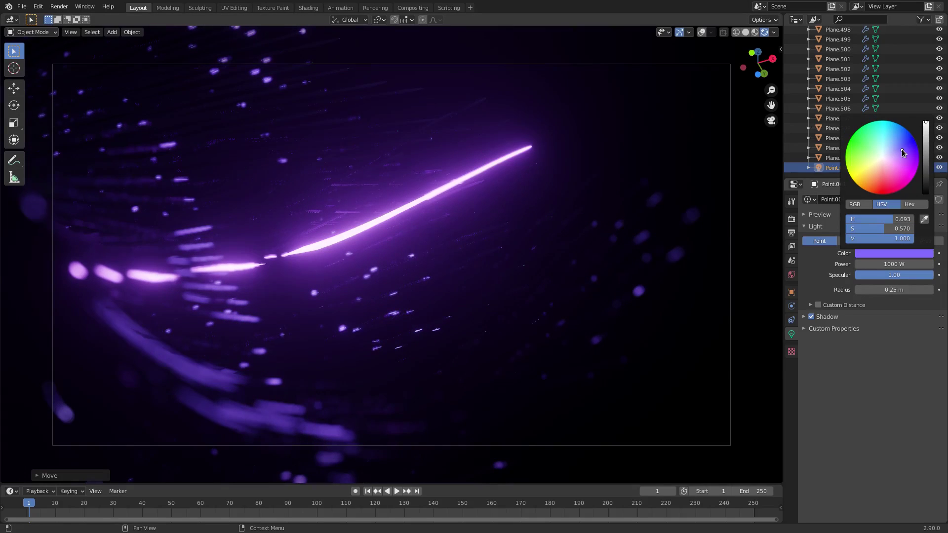
pyautogui.click(917, 252)
pyautogui.moveTo(899, 150); pyautogui.dragTo(911, 153)
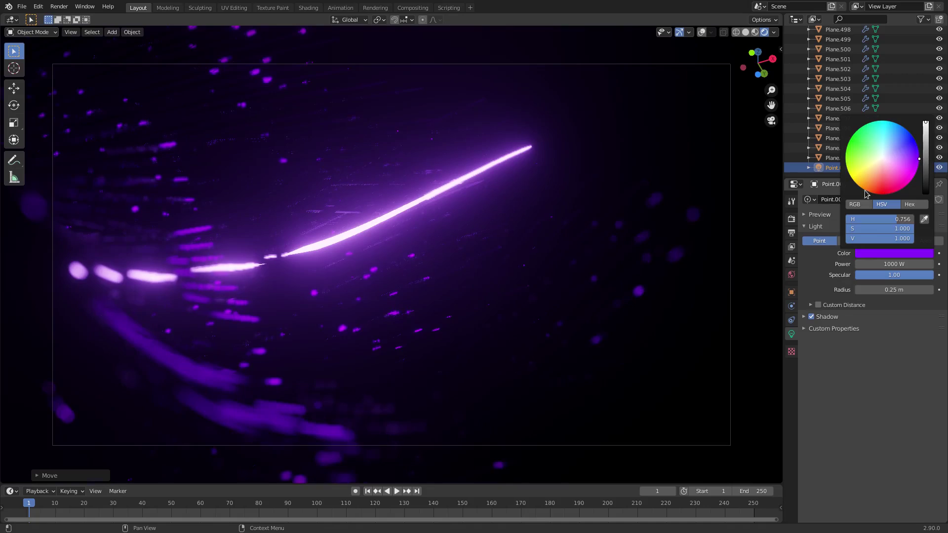
# Show the Eevee render settings and inspect the composition in the camera frame from farther away and up close.
pyautogui.click(792, 218)
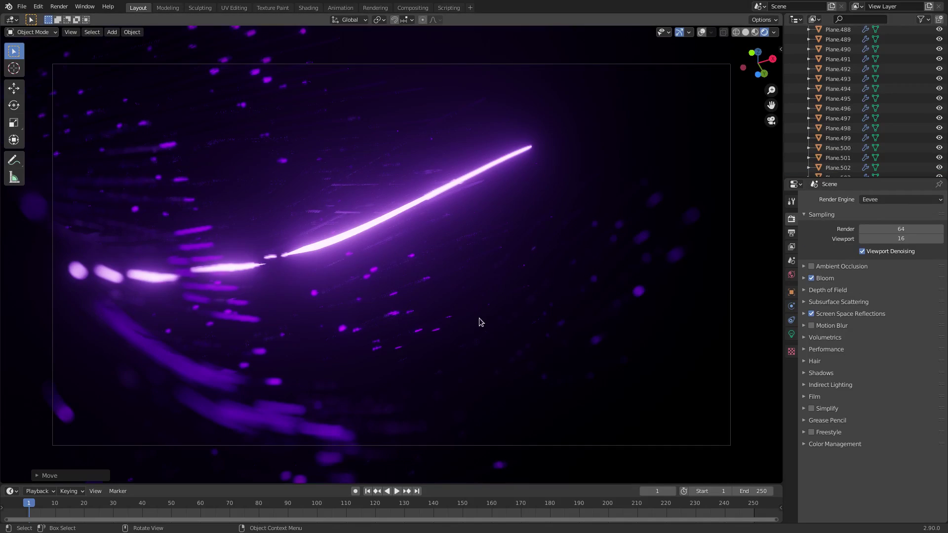
pyautogui.scroll(-6, 506, 331)
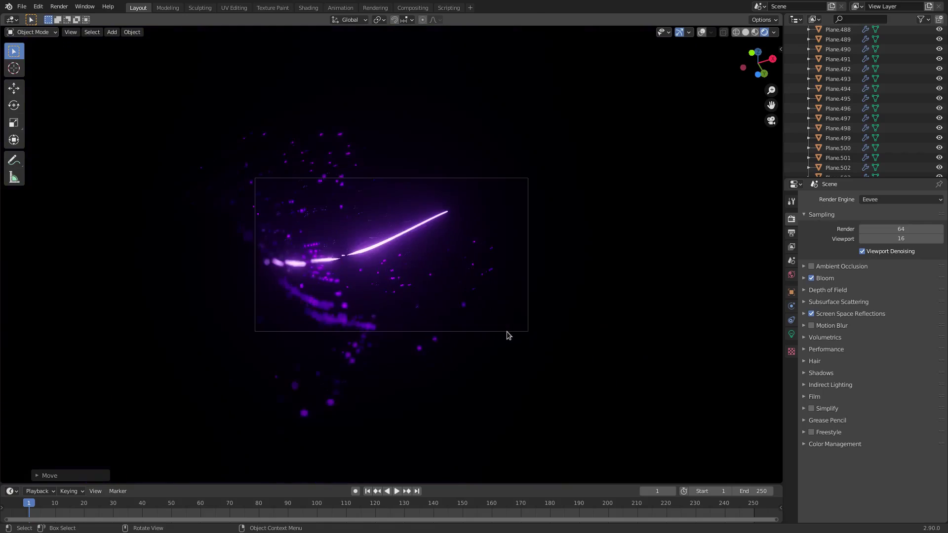
pyautogui.scroll(6, 526, 328)
pyautogui.scroll(1, 527, 328)
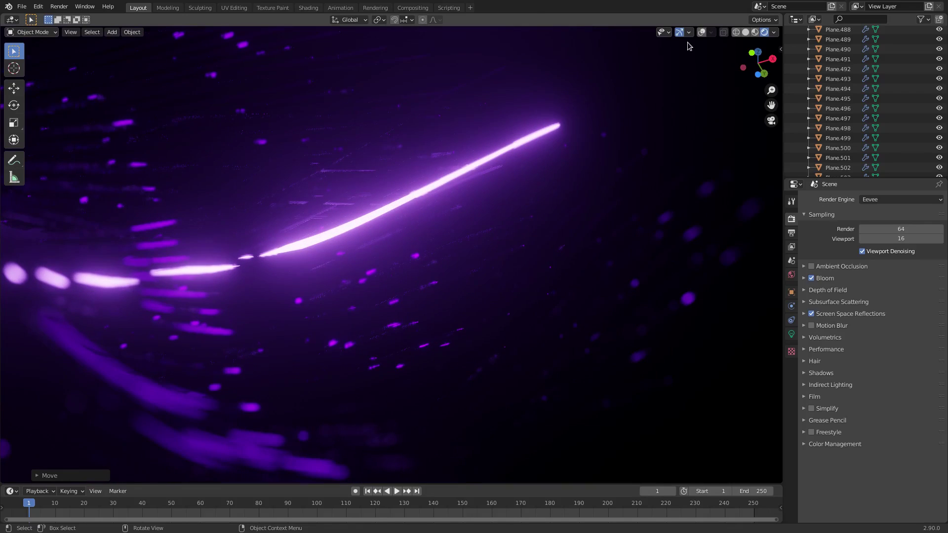